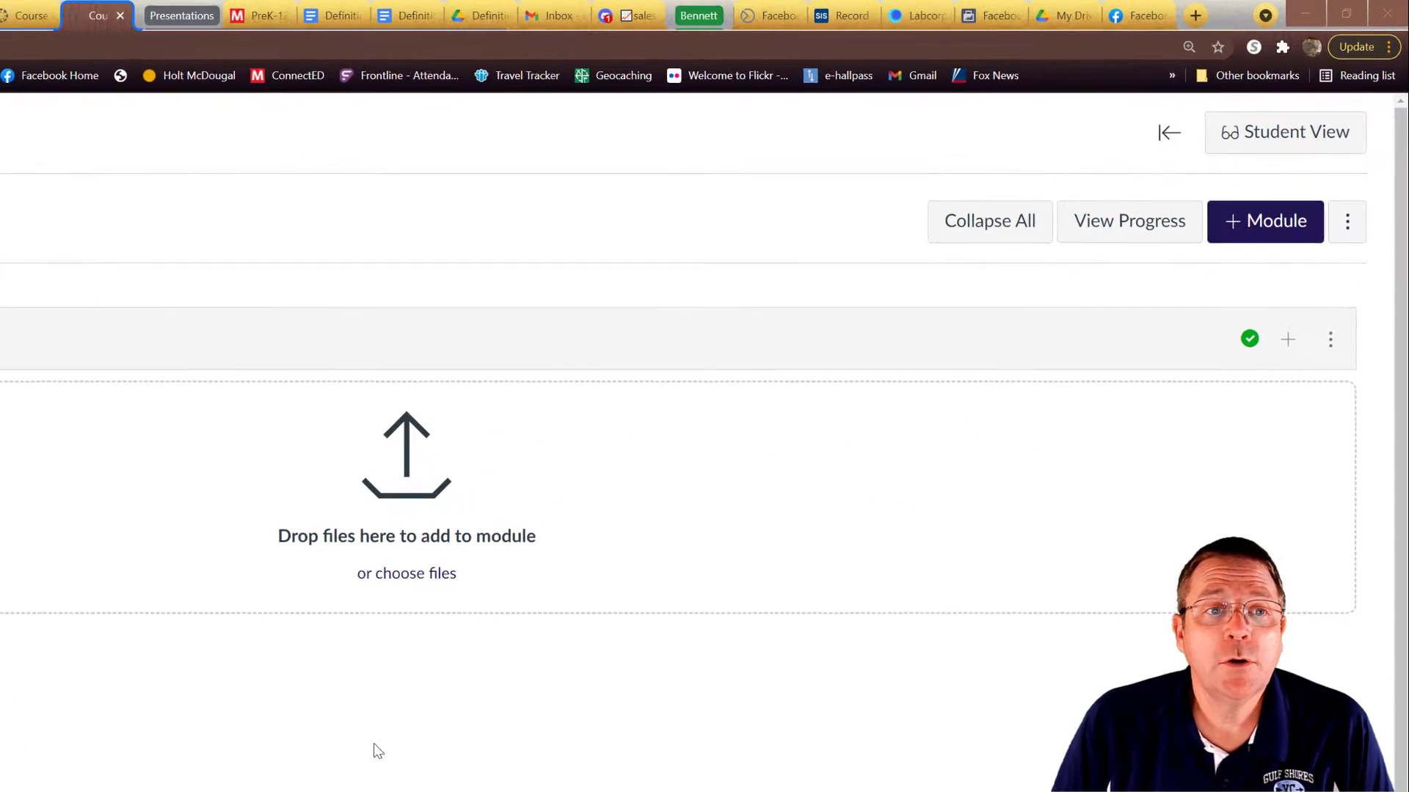
- Start a new New Quizzes item in the Demonstration module via Quiz > Create Quiz
click(1286, 345)
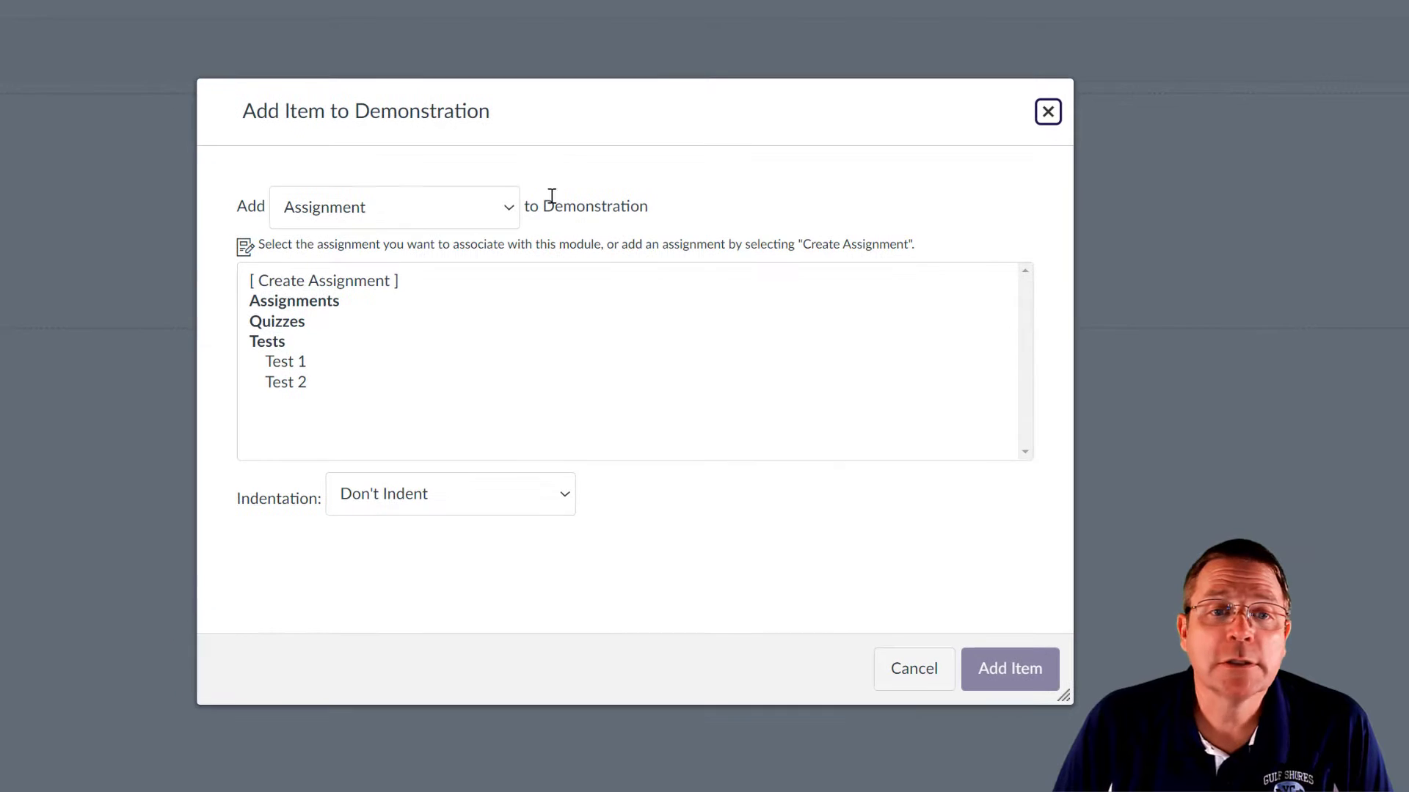
click(375, 206)
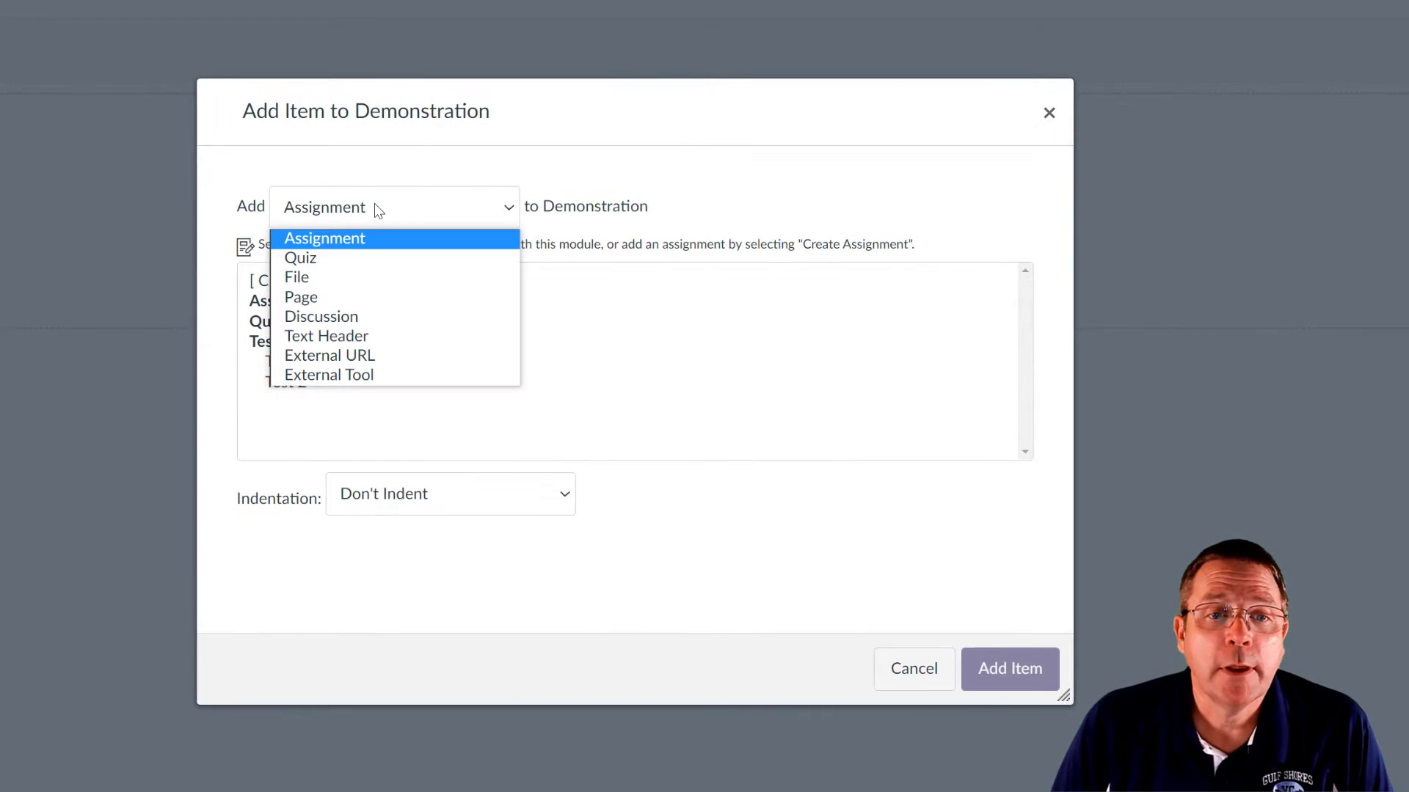
click(335, 256)
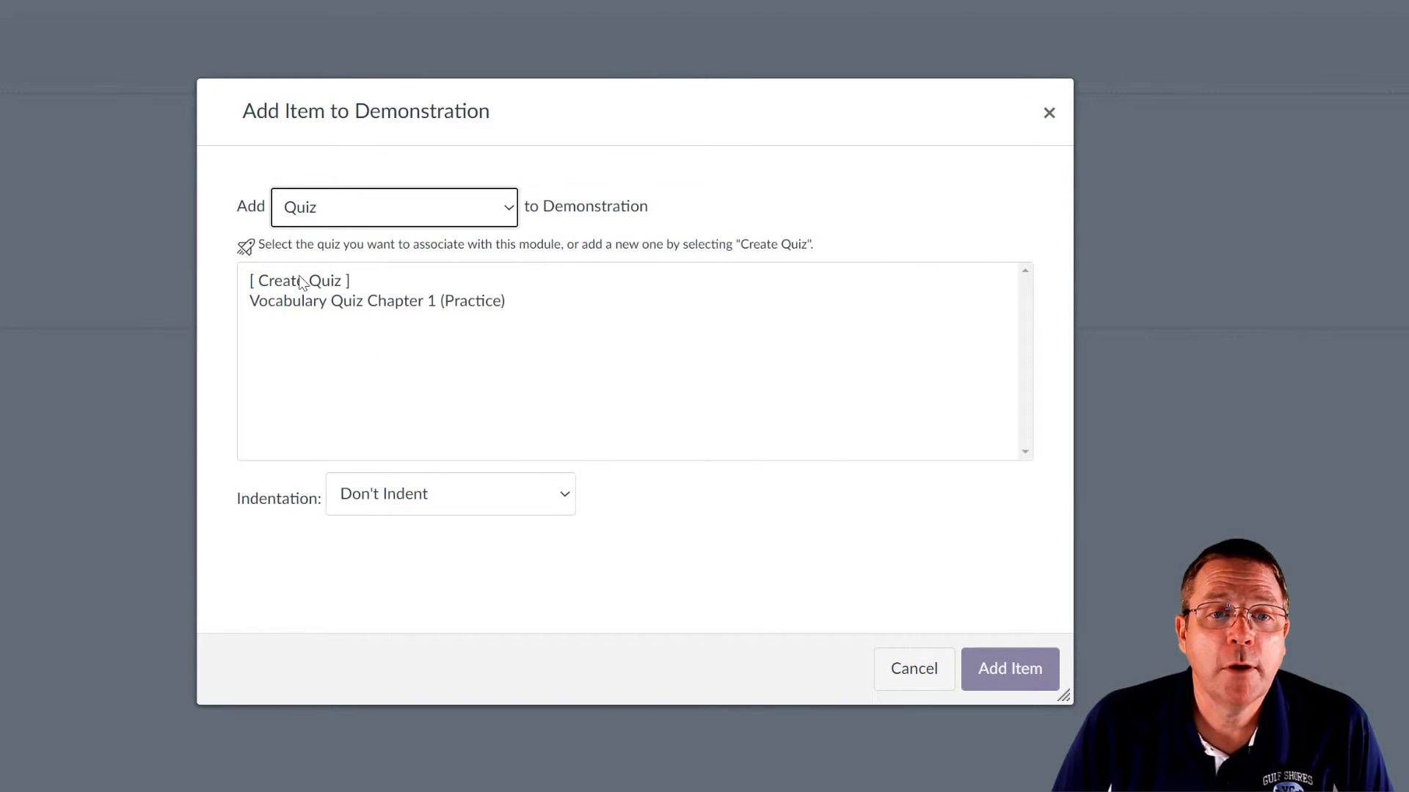
click(299, 279)
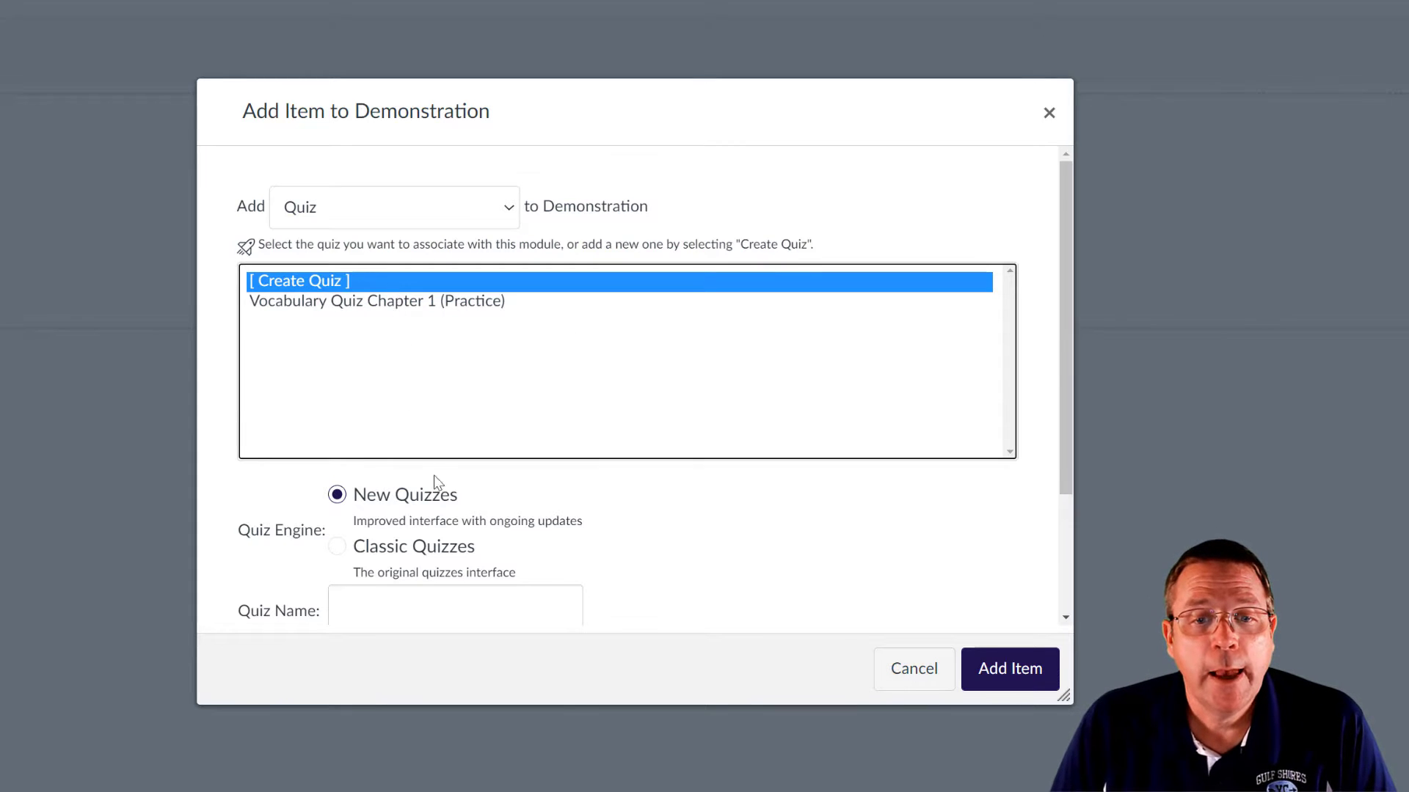
scroll(438, 427, down, 3)
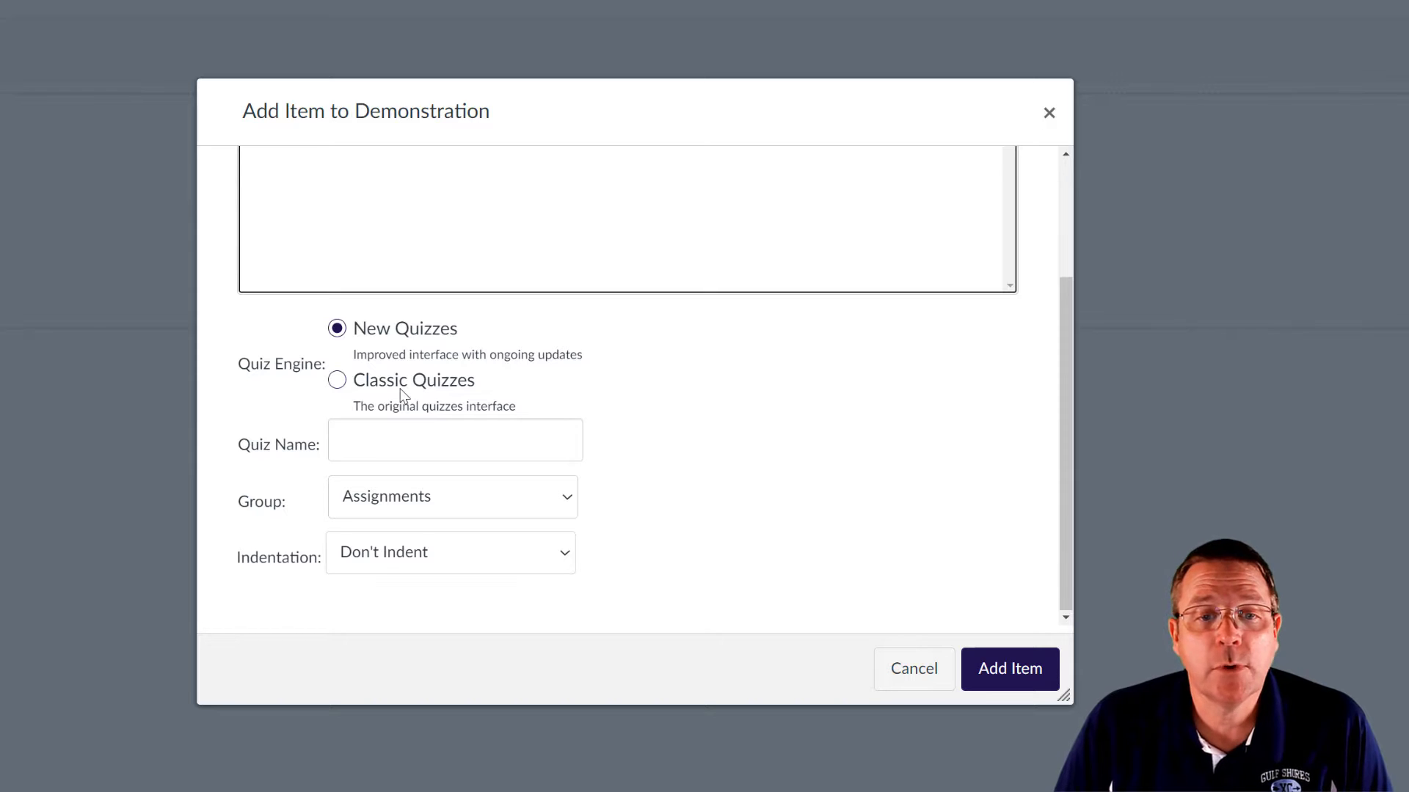
- Name the quiz Demonstration, put it in the Quizzes group, and add it
click(423, 438)
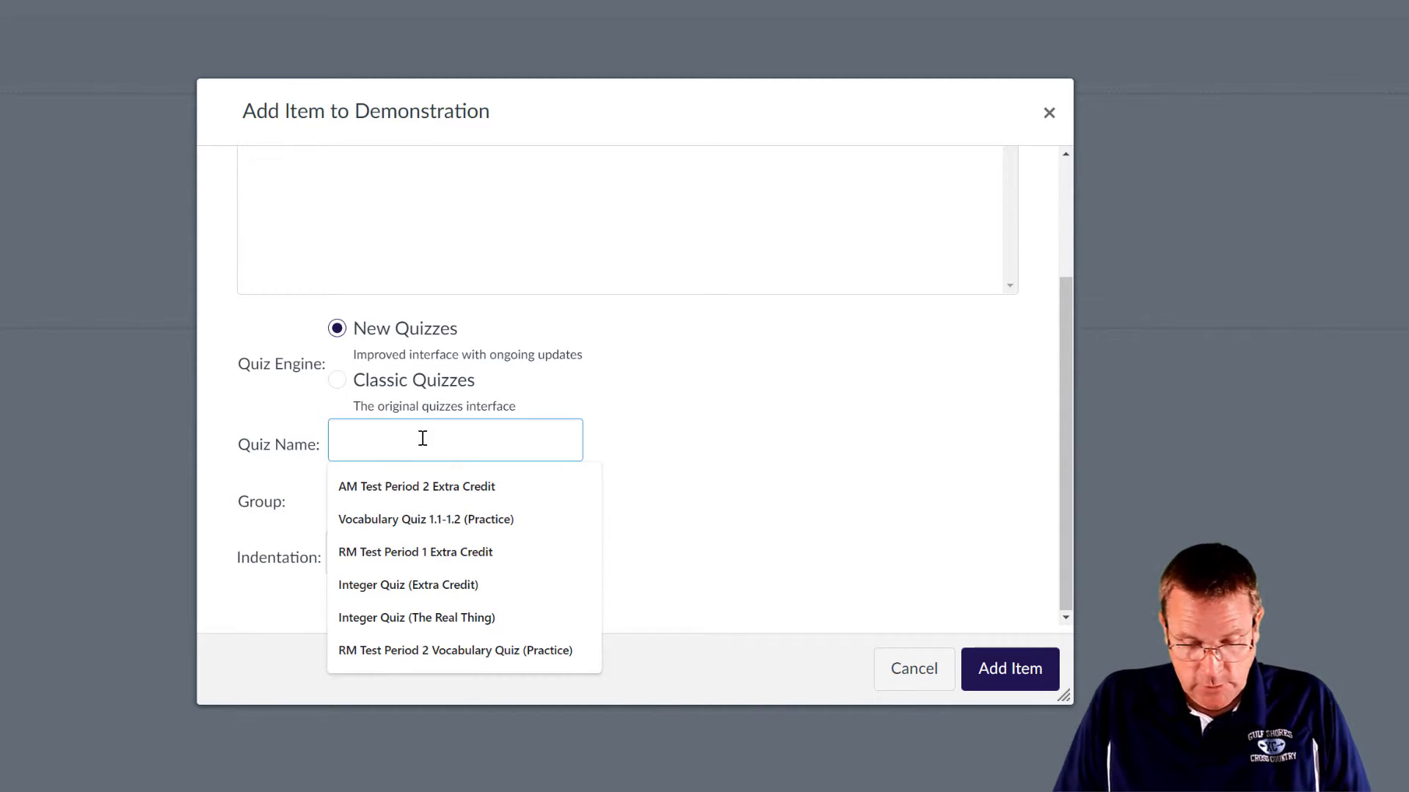
text(Deom)
key(BackSpace)
key(BackSpace)
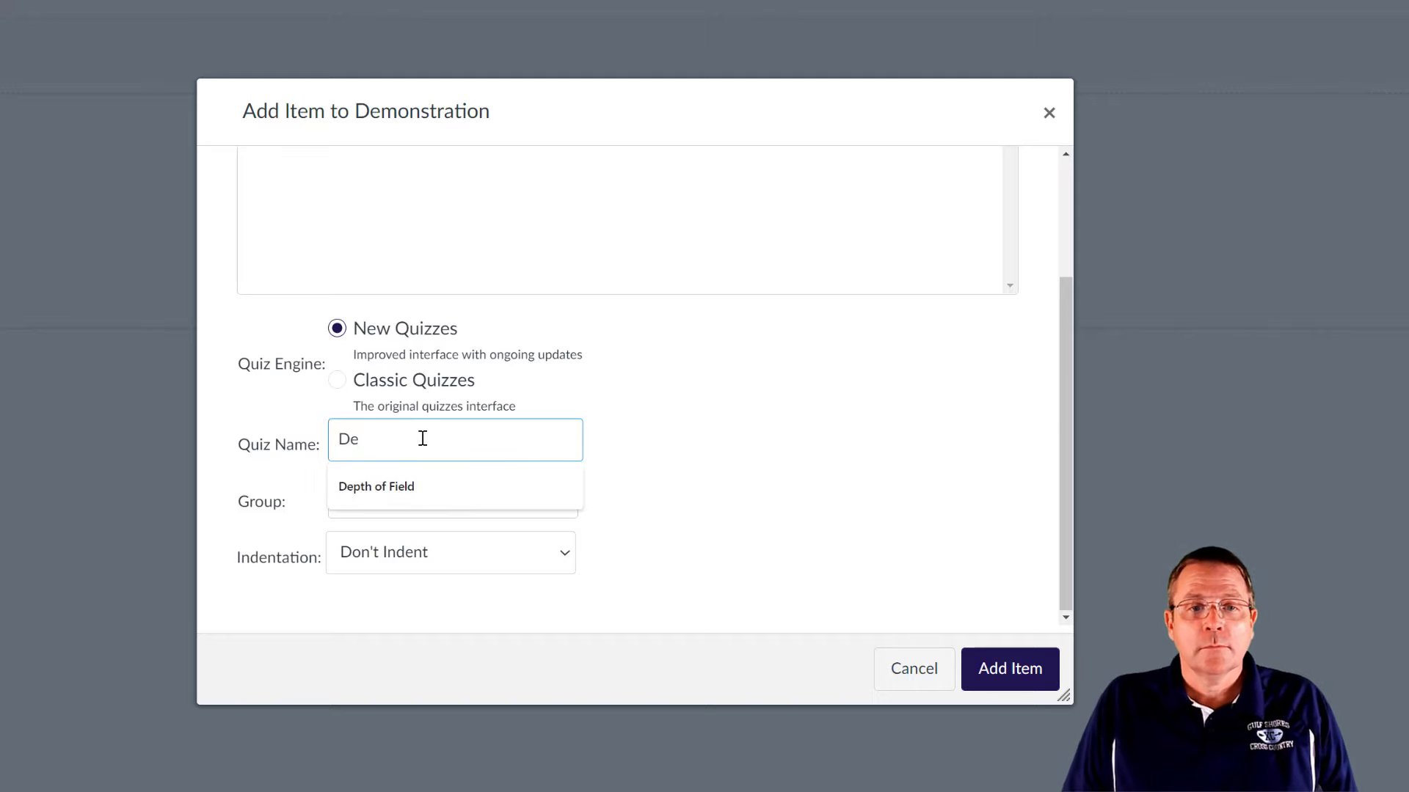
text(monstration)
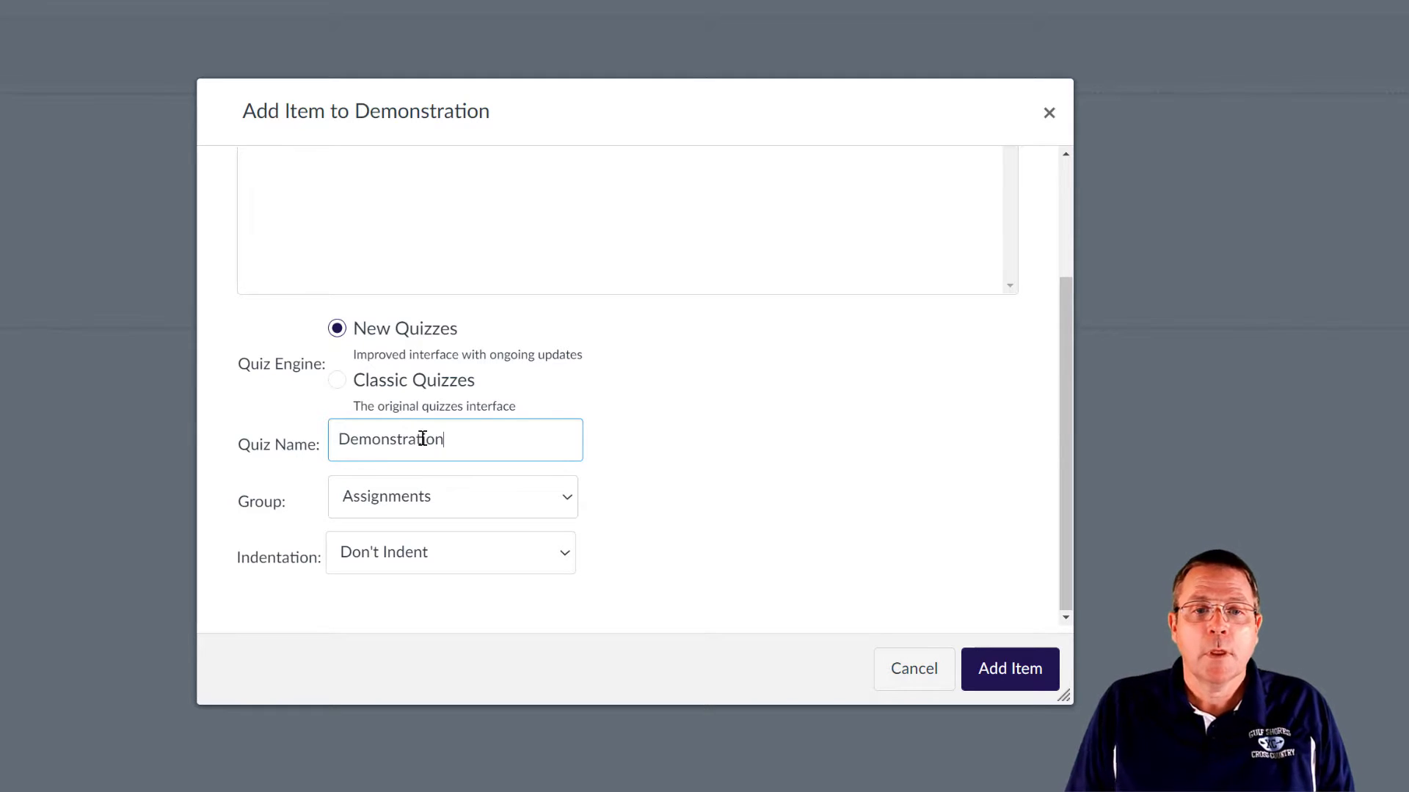
click(508, 508)
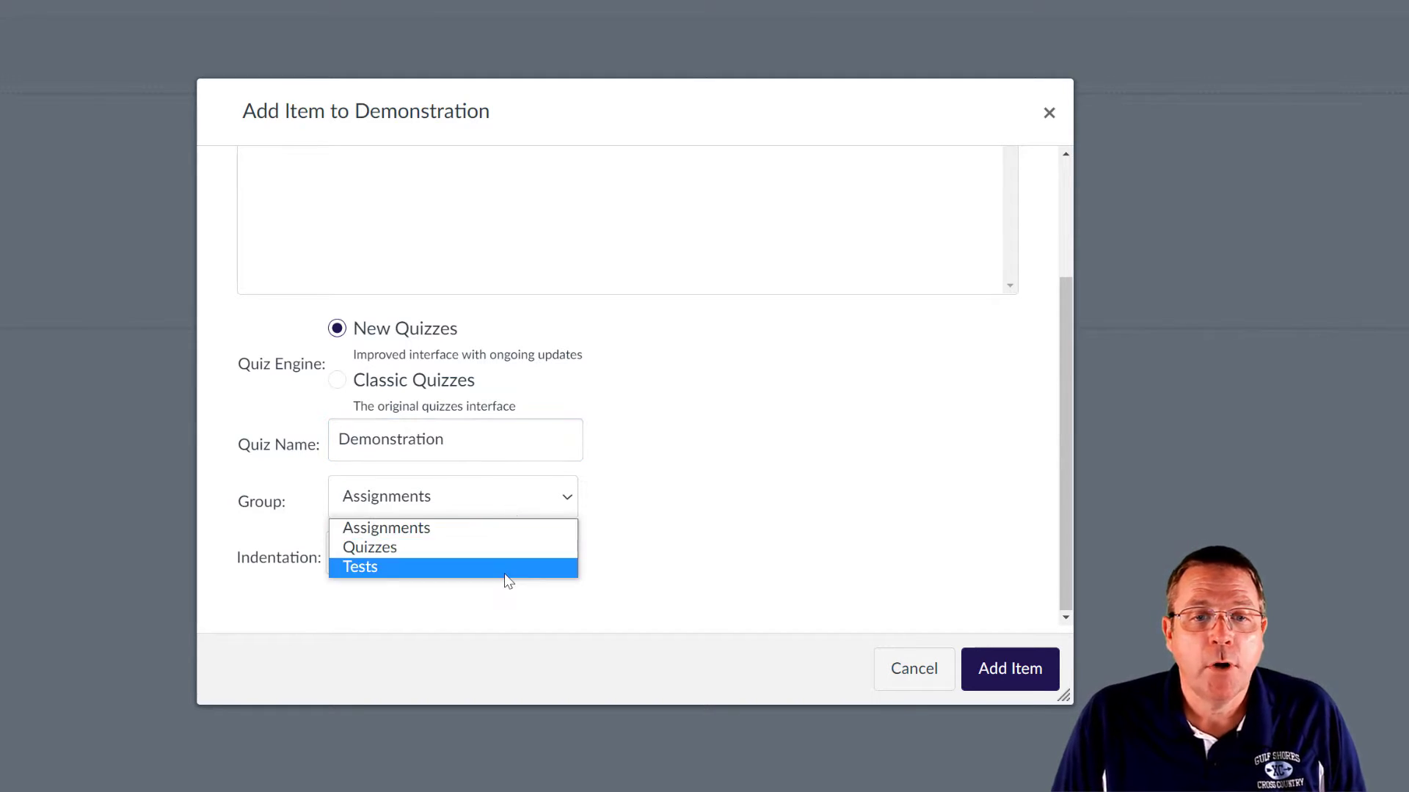
click(517, 549)
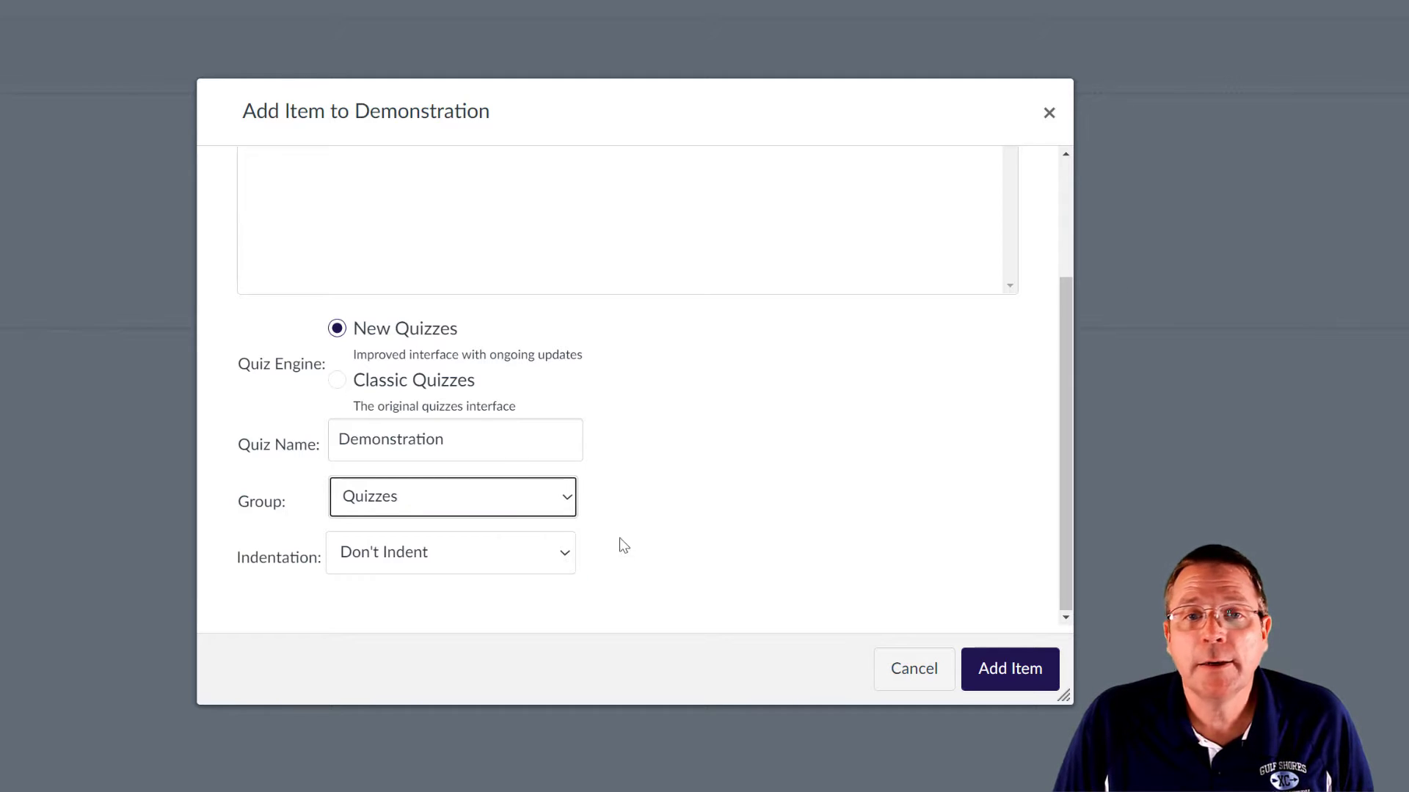
click(1055, 679)
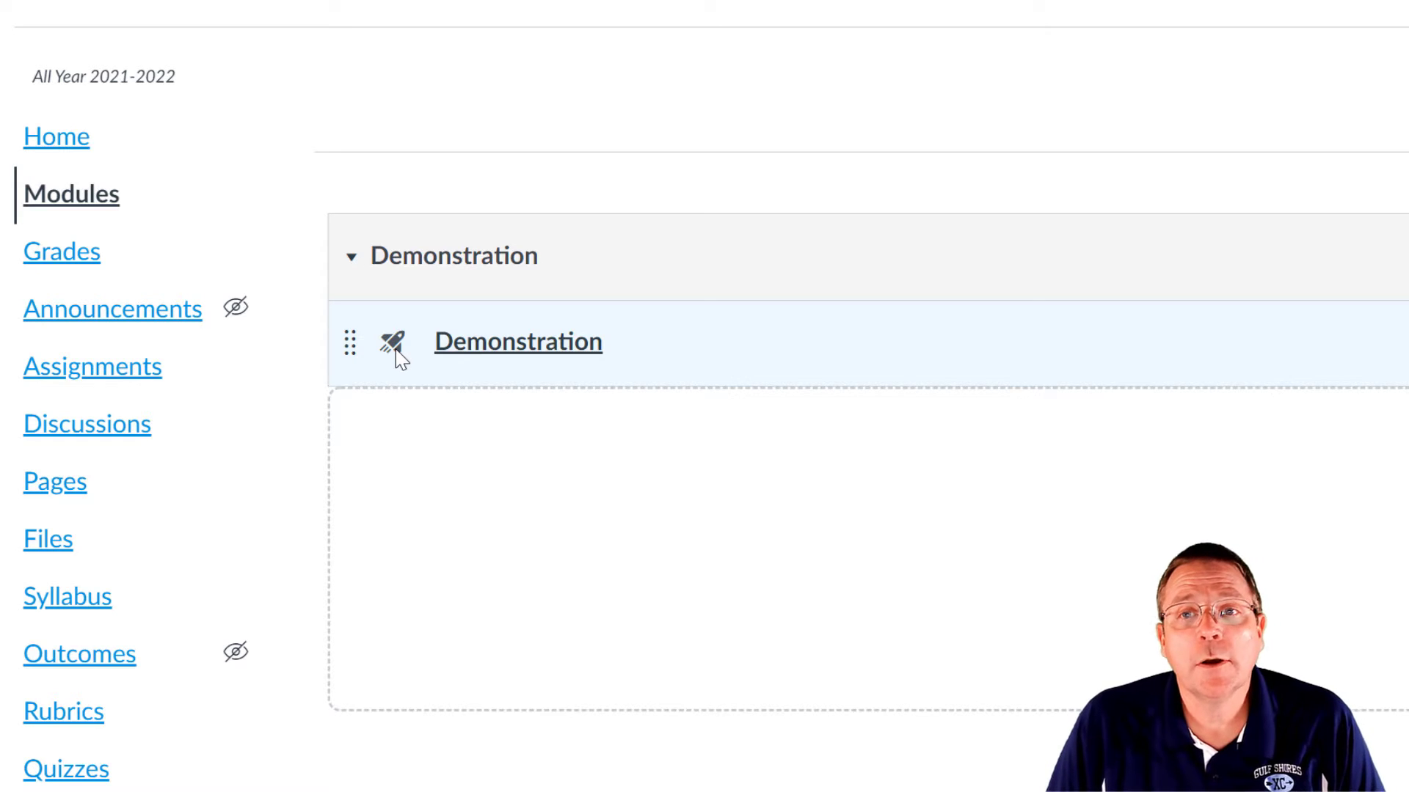
- Open the Demonstration quiz's settings and set Points to 100
click(530, 356)
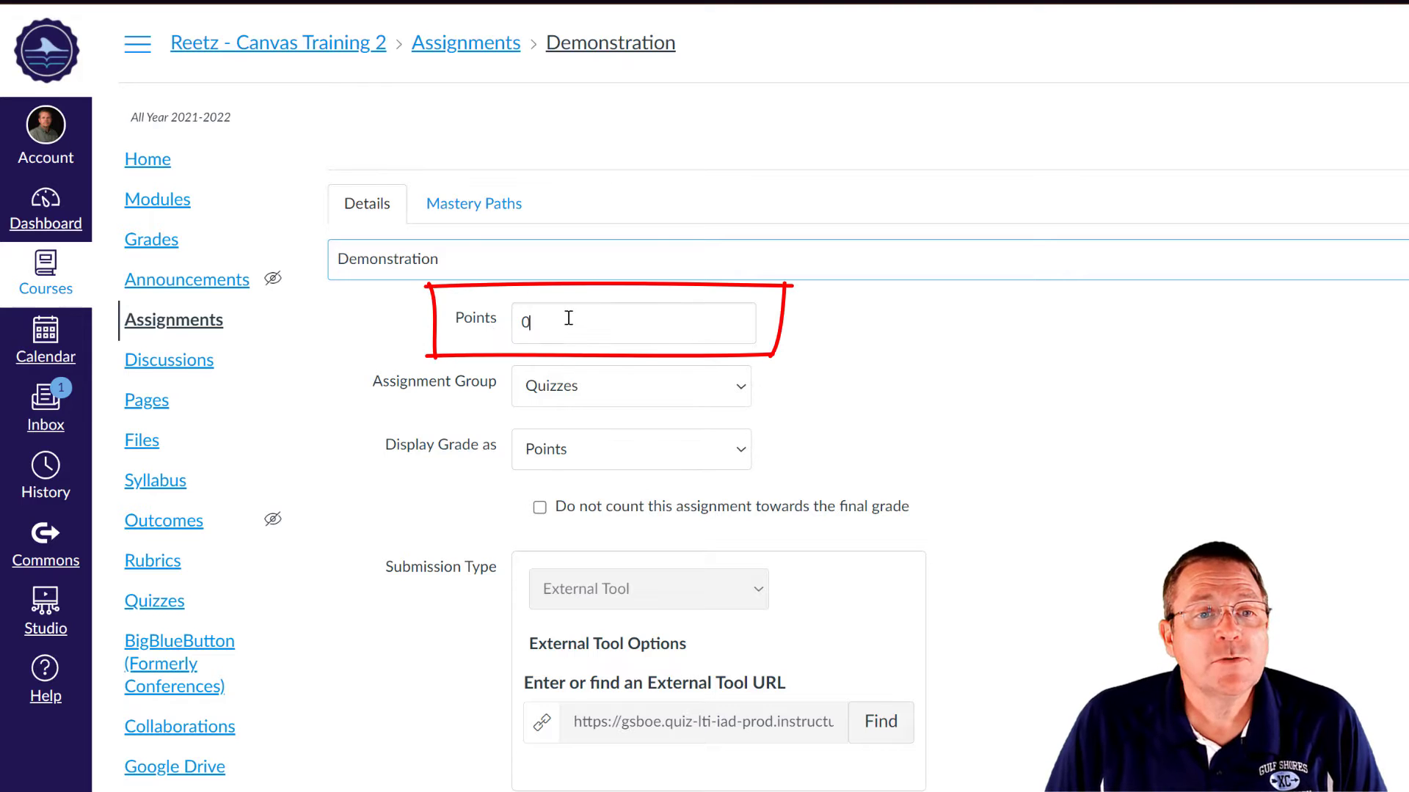
key(Tab)
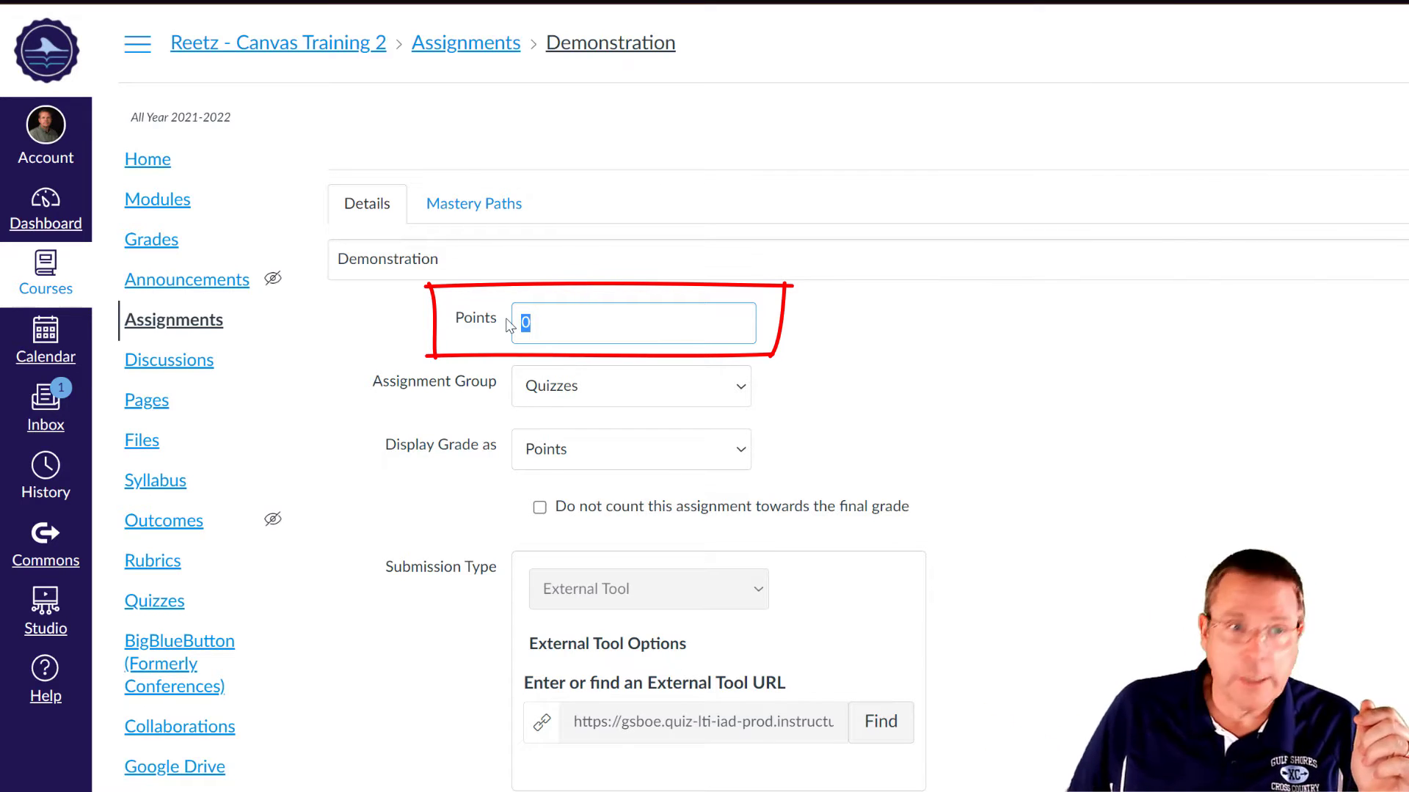
text(100)
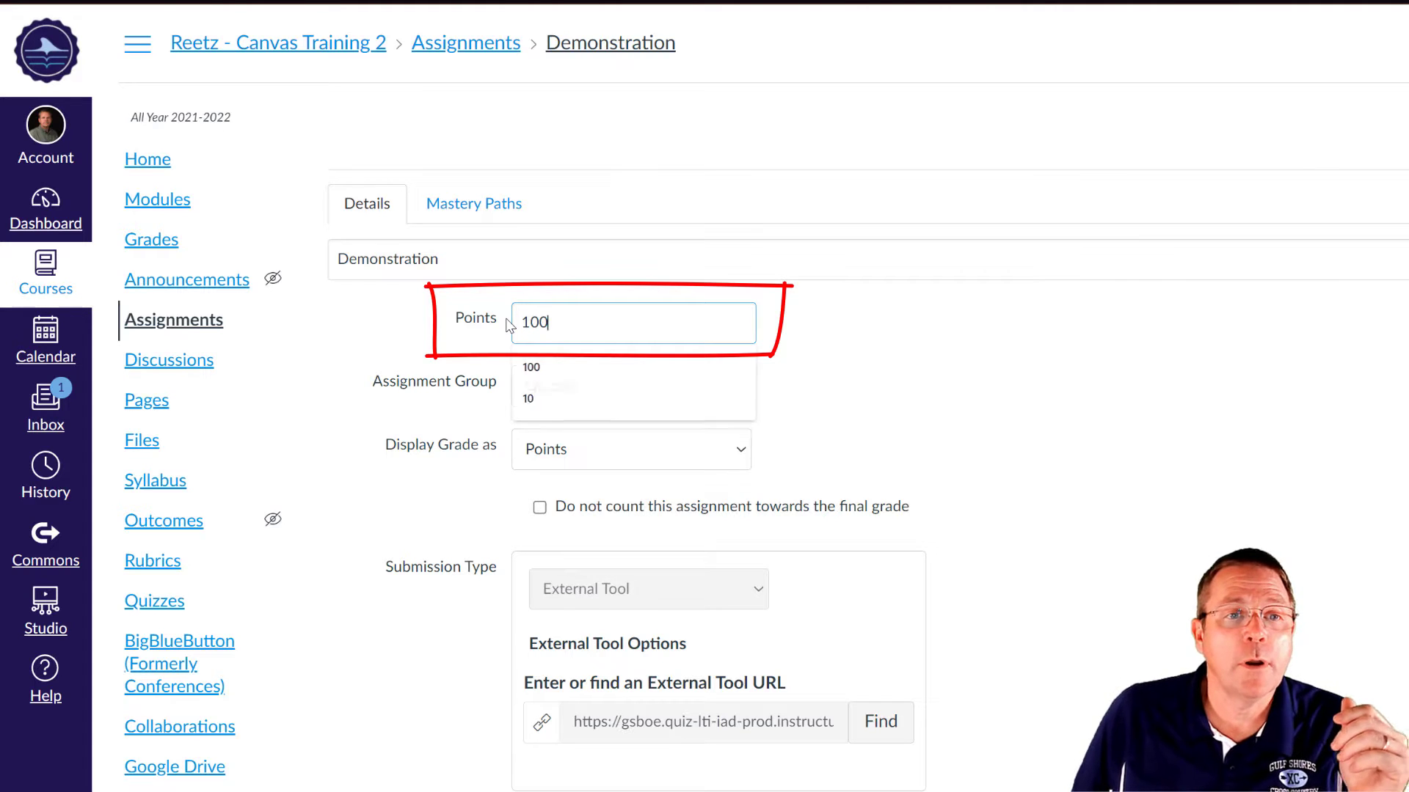
click(1173, 402)
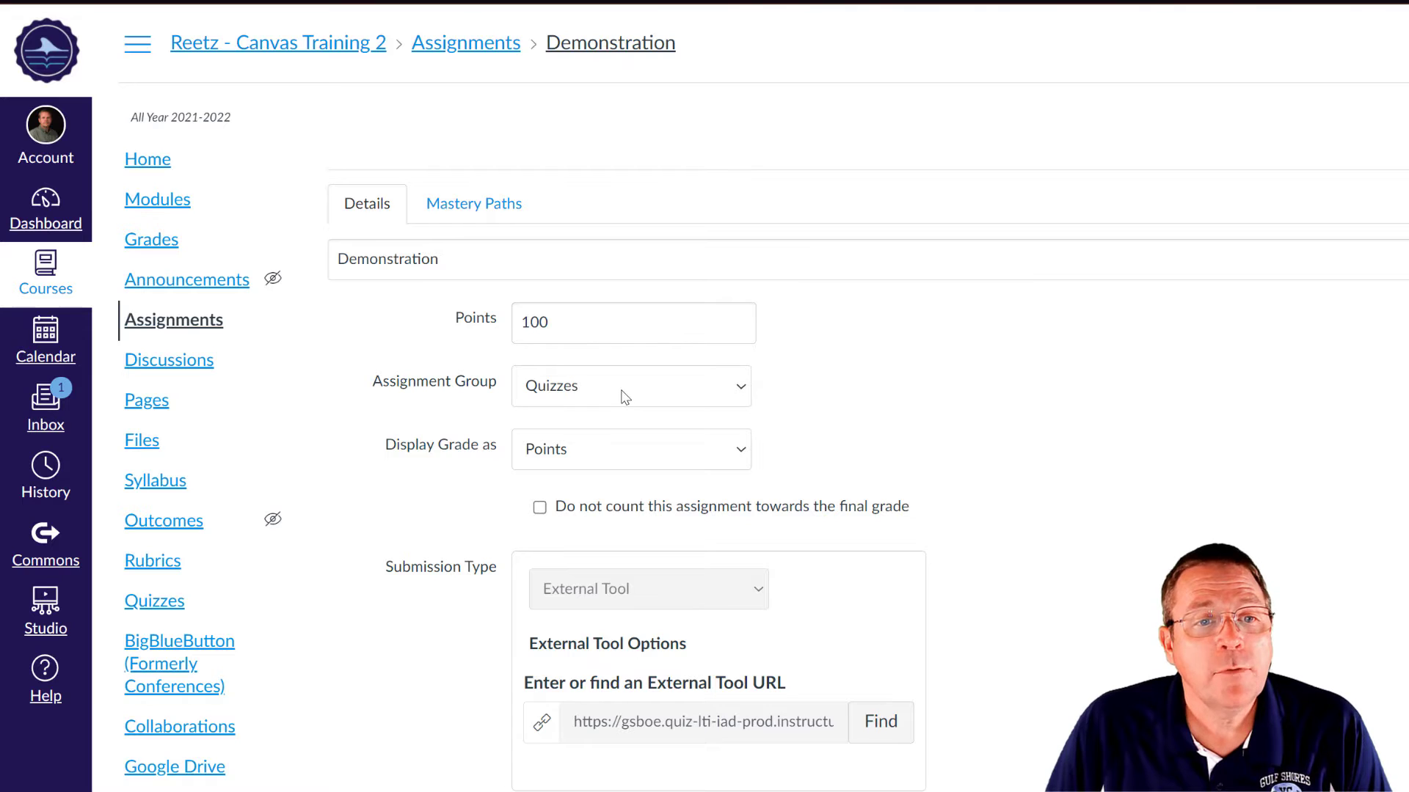
scroll(624, 403, down, 6)
scroll(771, 565, up, 4)
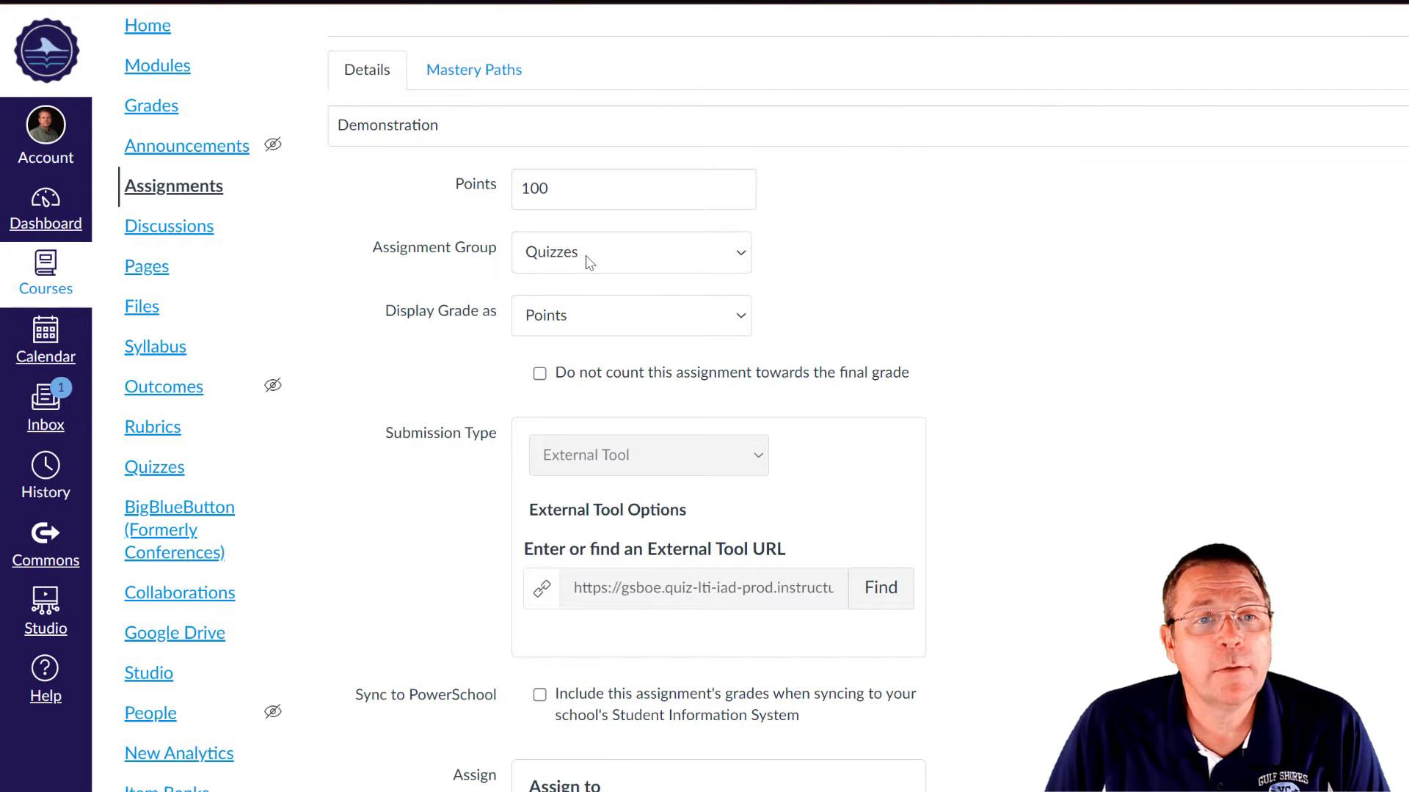
- Set Display Grade as Points and review the remaining settings
click(603, 316)
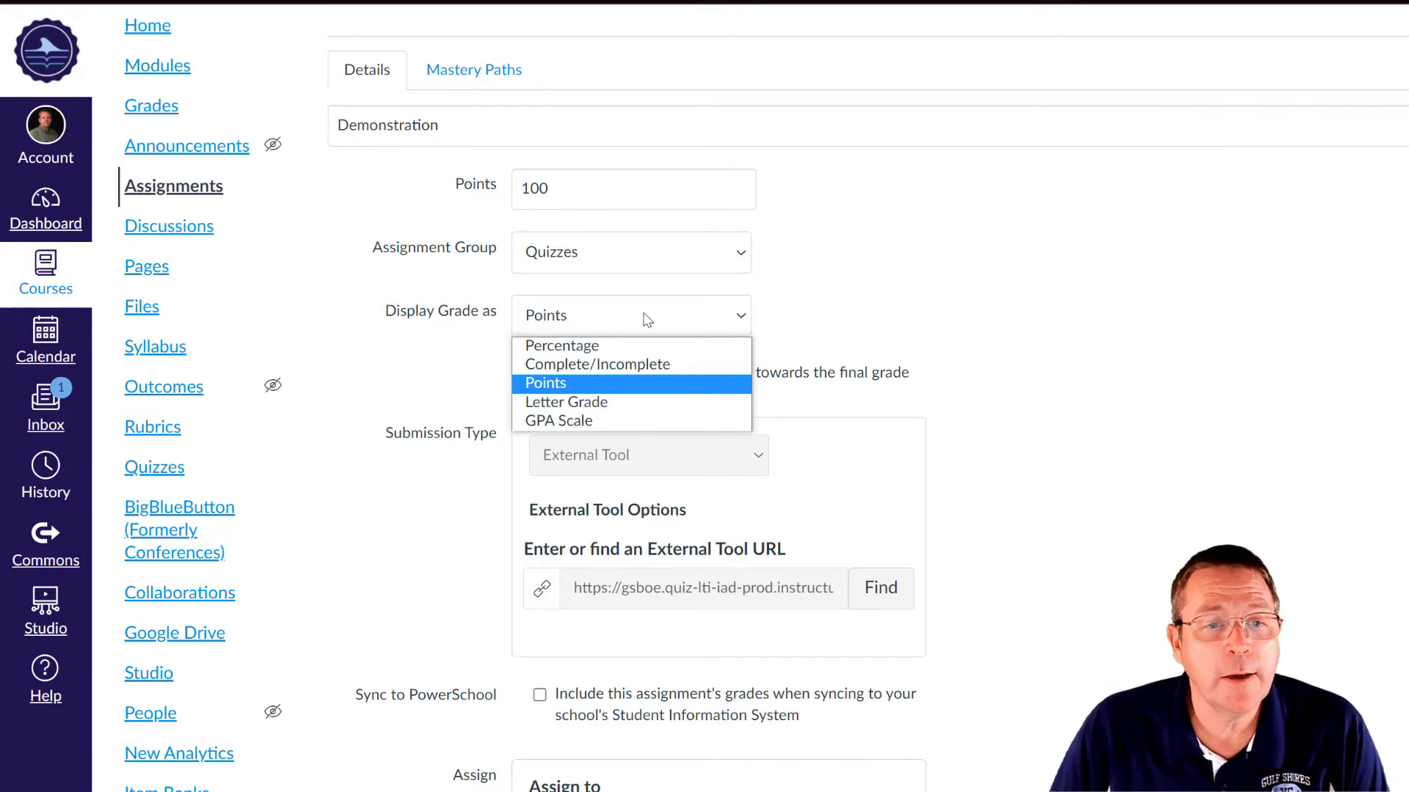
click(602, 387)
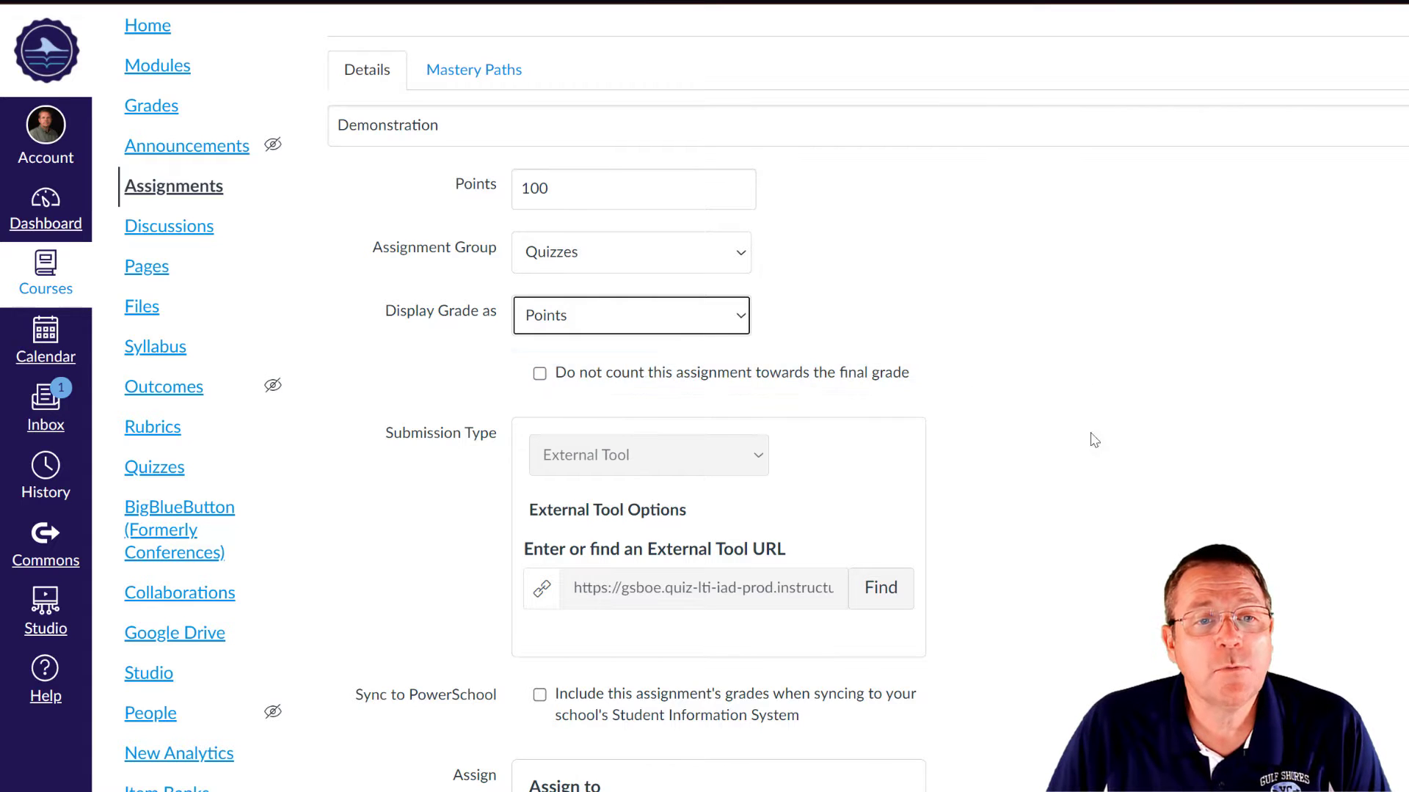
scroll(1056, 443, down, 5)
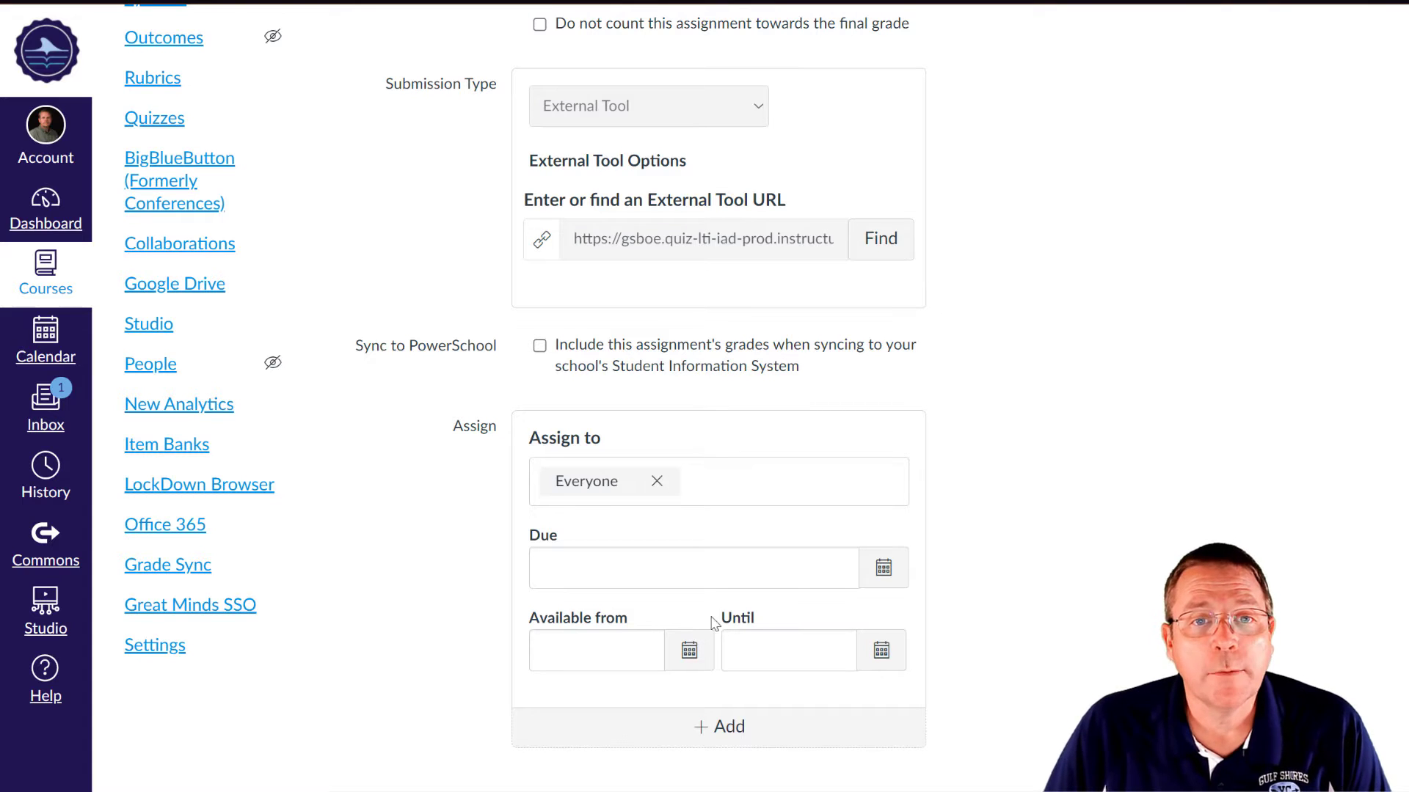
scroll(1012, 517, up, 7)
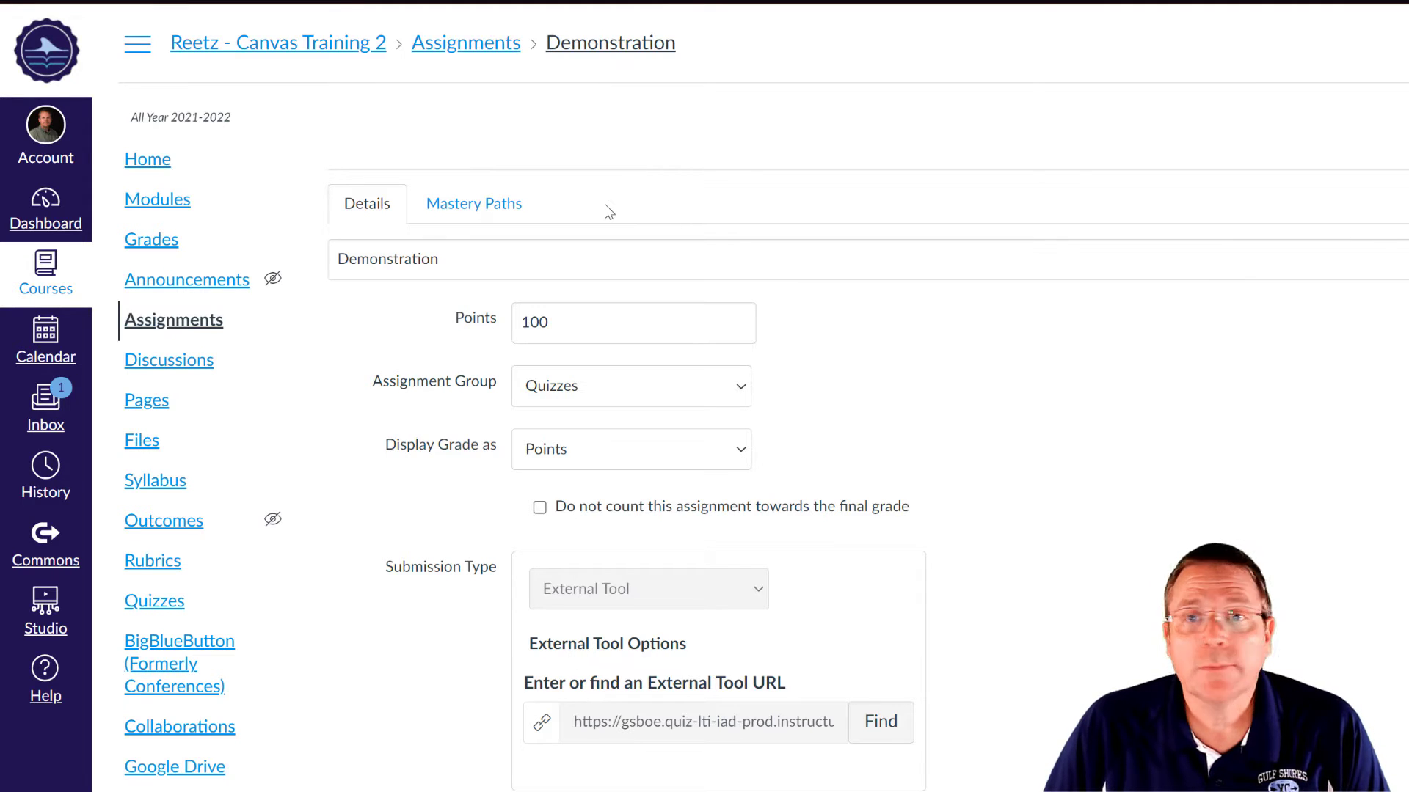
scroll(1174, 468, down, 6)
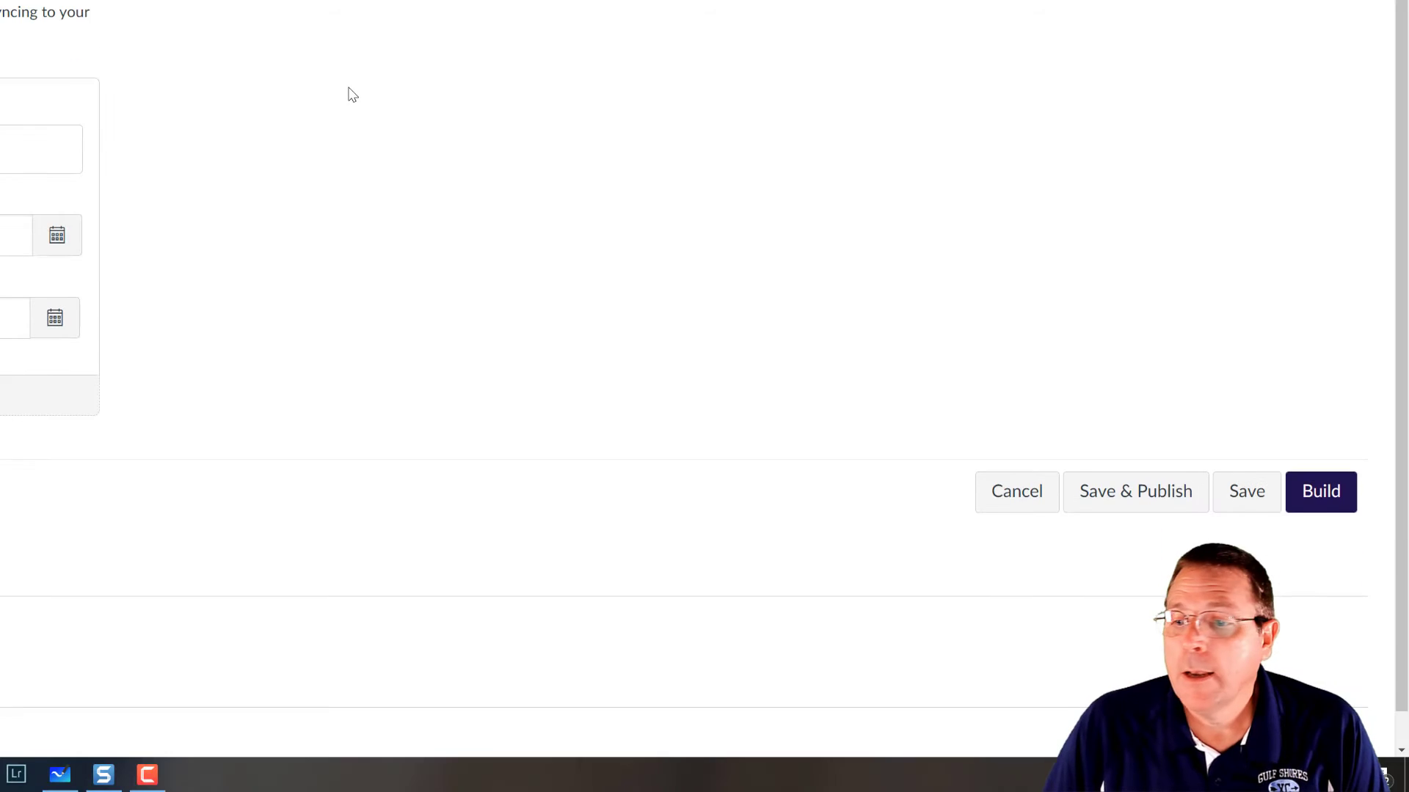
scroll(1318, 305, down, 1)
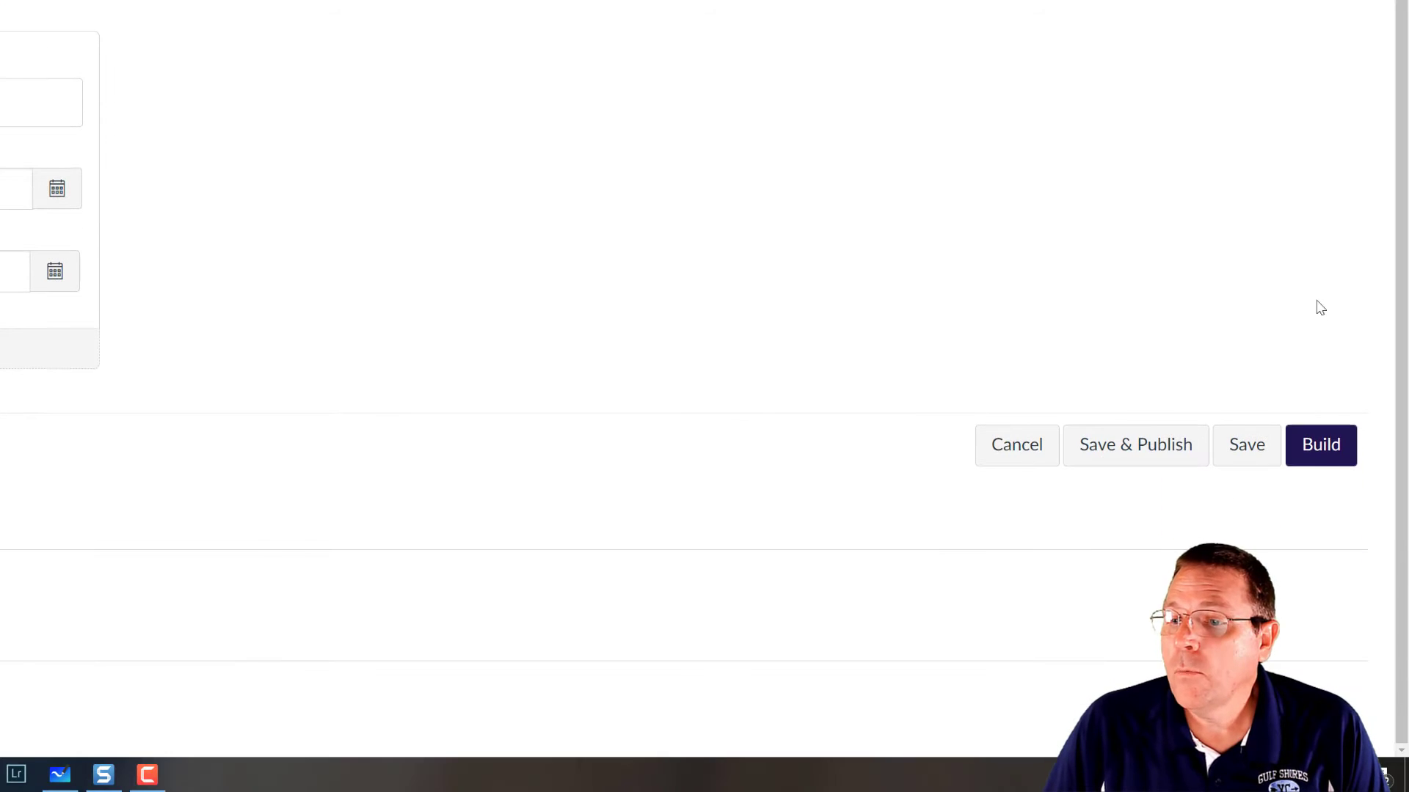
- Launch Build for the Demonstration quiz and open the Insert Content panel below Instructions
click(1318, 462)
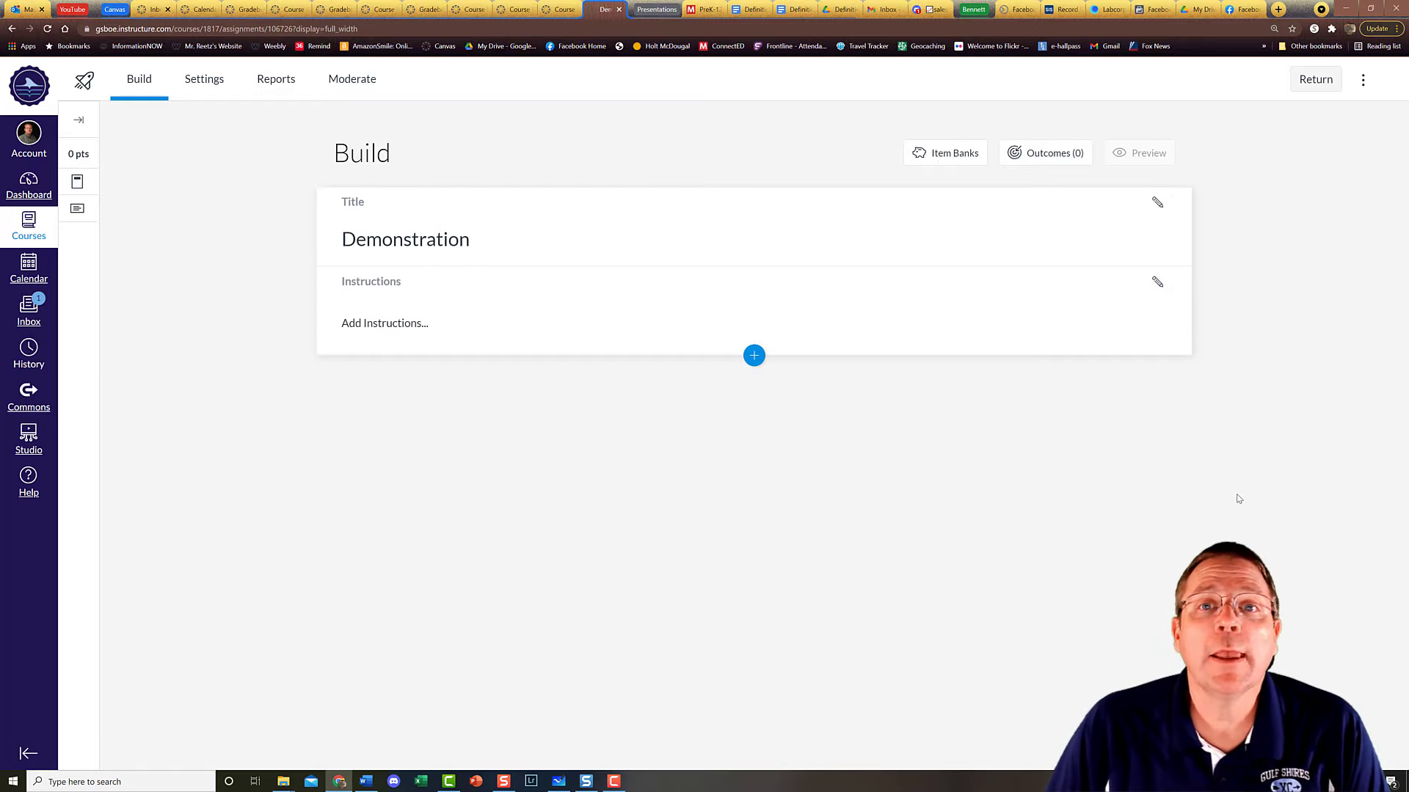
click(753, 356)
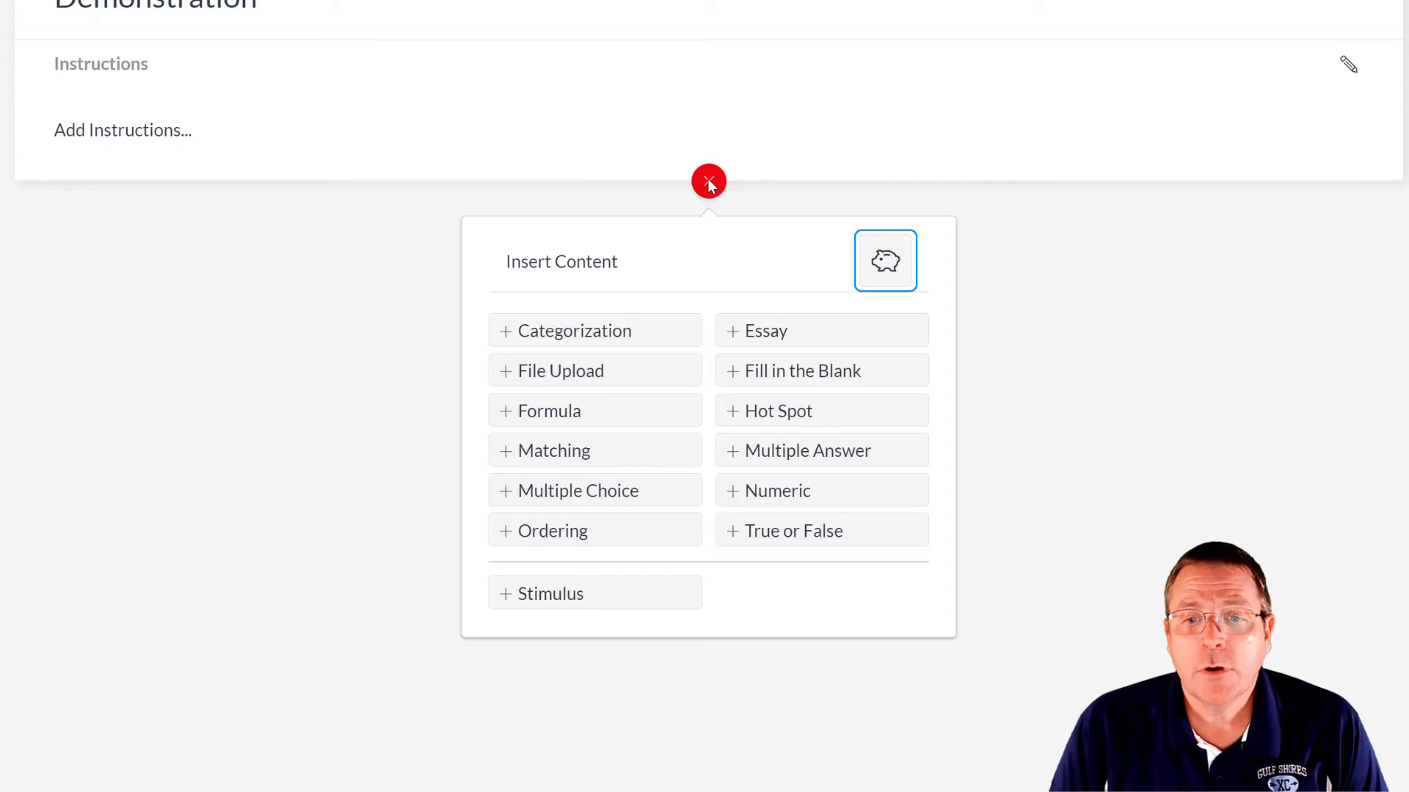
- Insert a Categorization question and title it 1
click(577, 342)
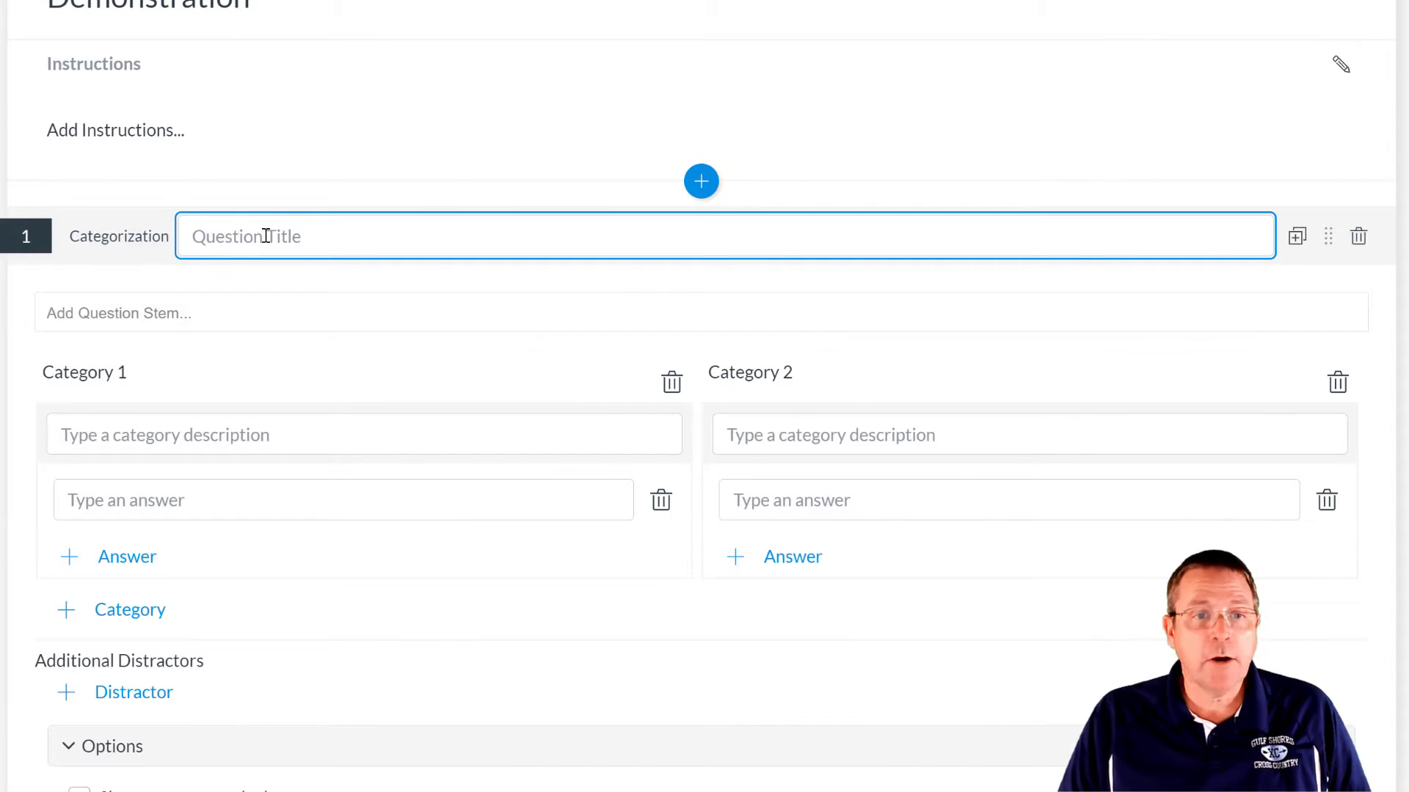
text(`1)
key(BackSpace)
key(BackSpace)
text(`)
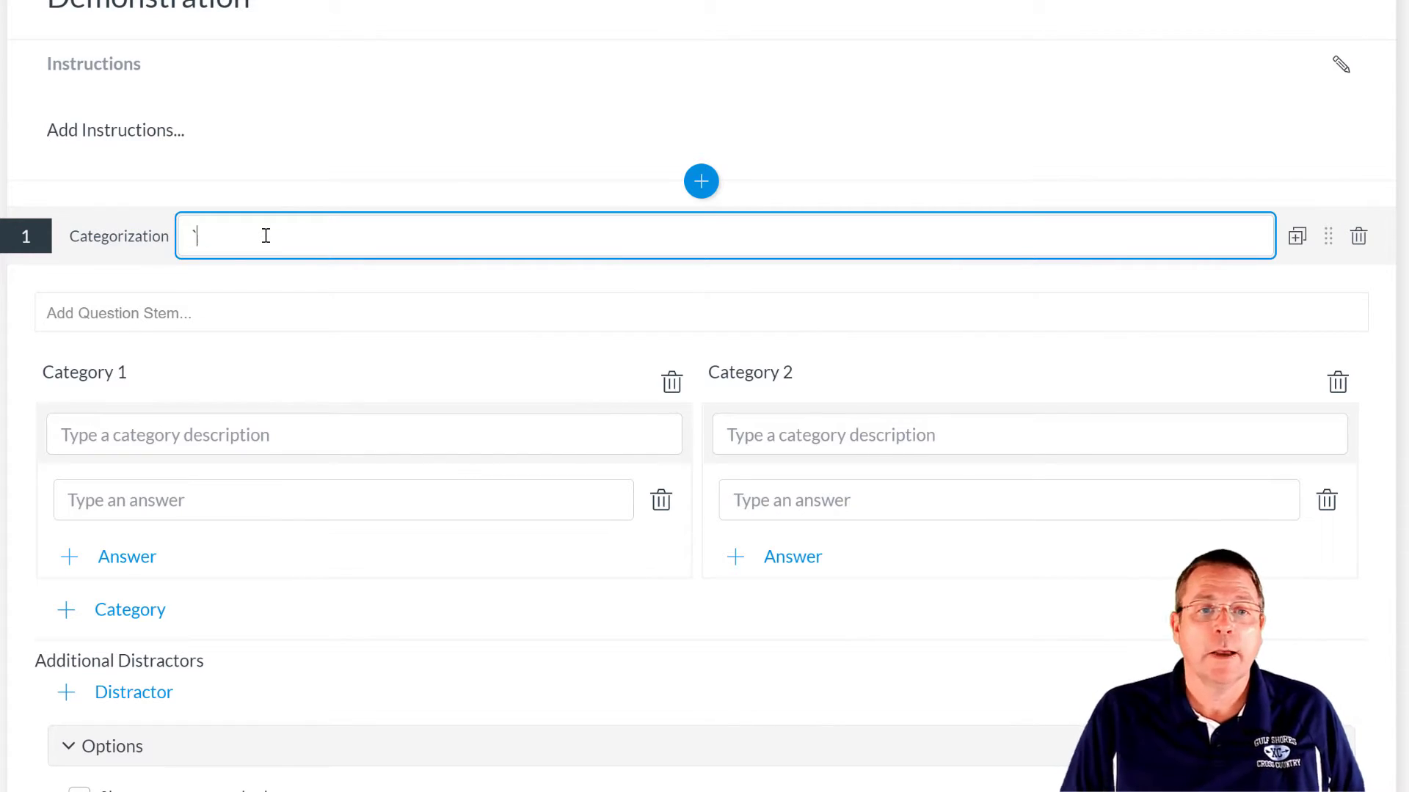
key(BackSpace)
text(1)
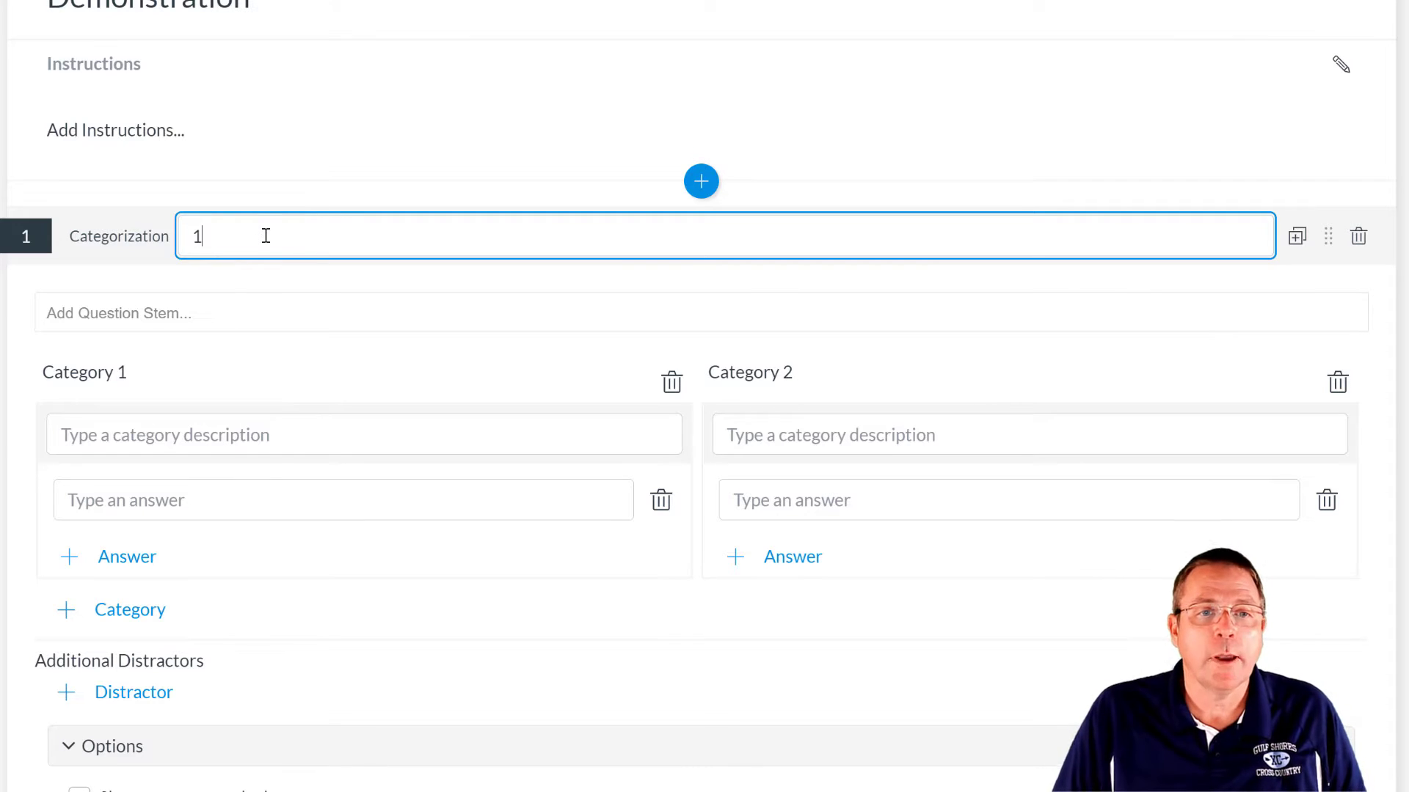
- Write the stem 'Sort shapes by number of sides', fixing the 'number' misspelling
click(214, 318)
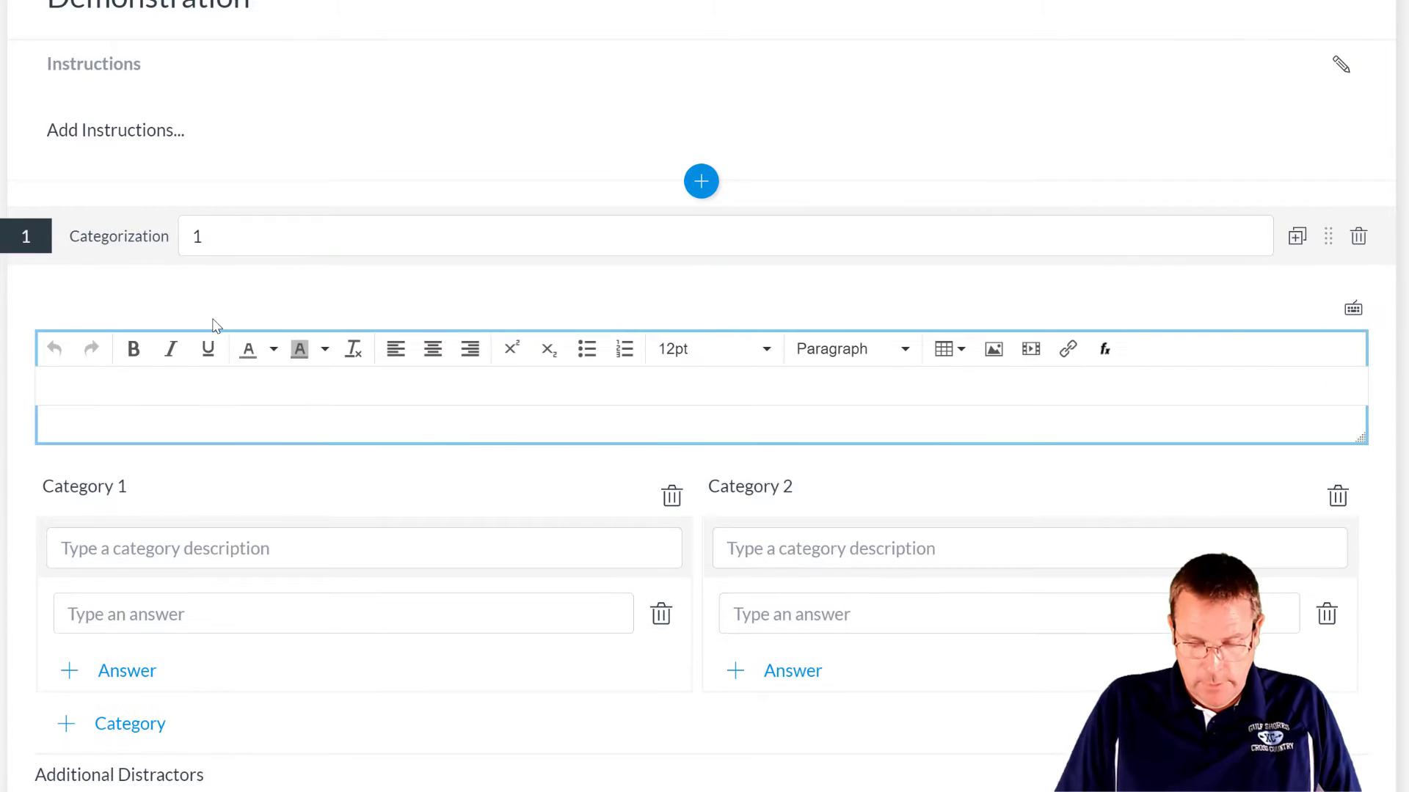
text(So)
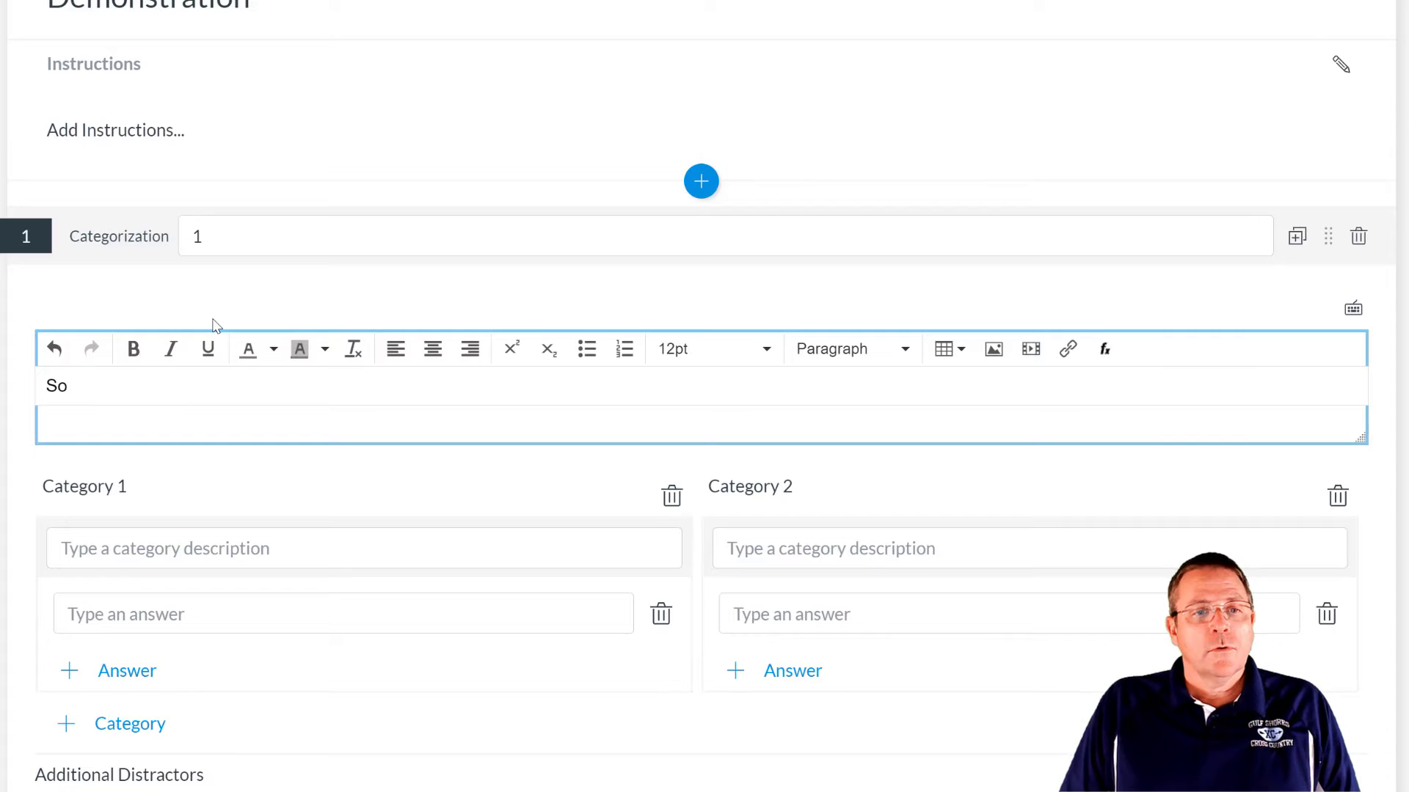
text(rtS)
key(BackSpace)
text(sch)
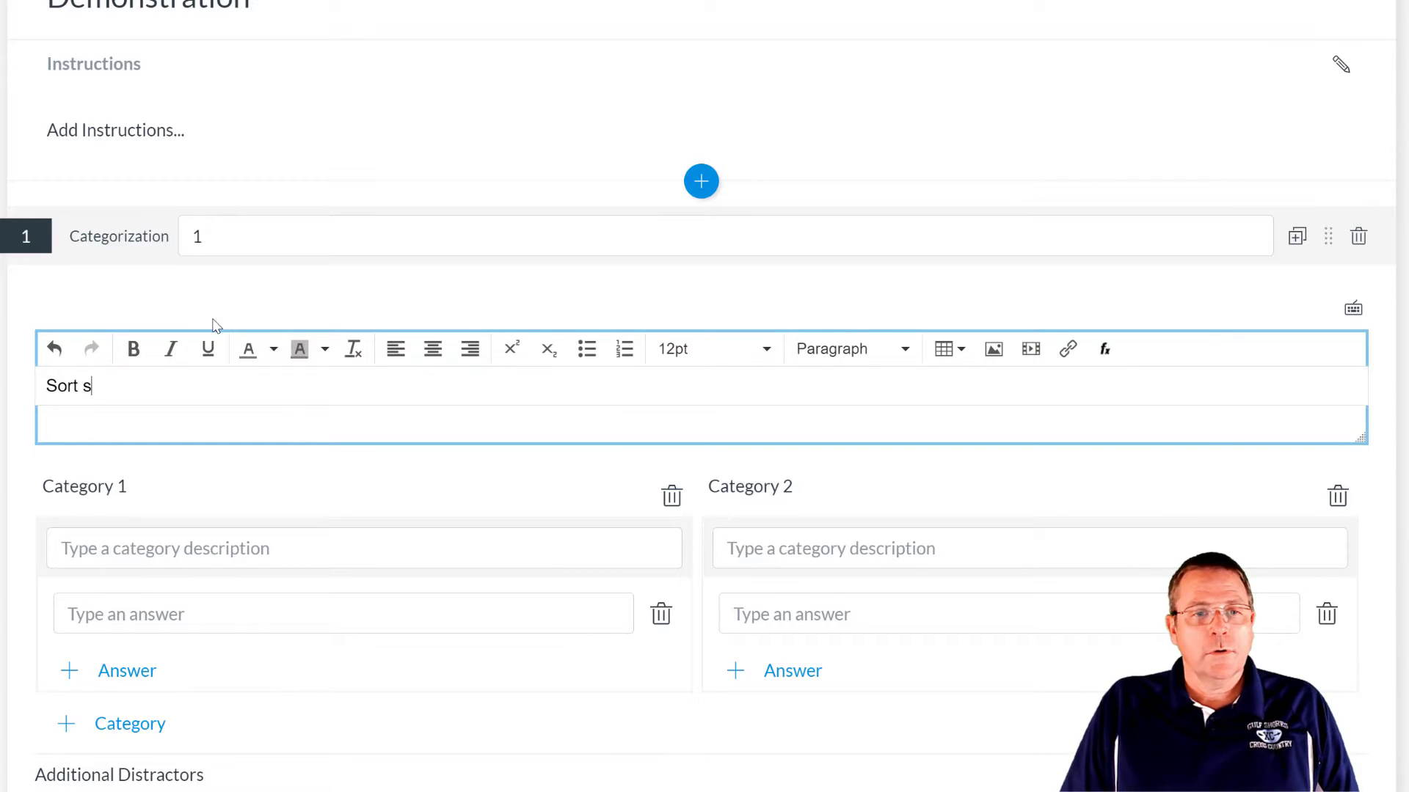
key(BackSpace)
key(BackSpace)
text(hap)
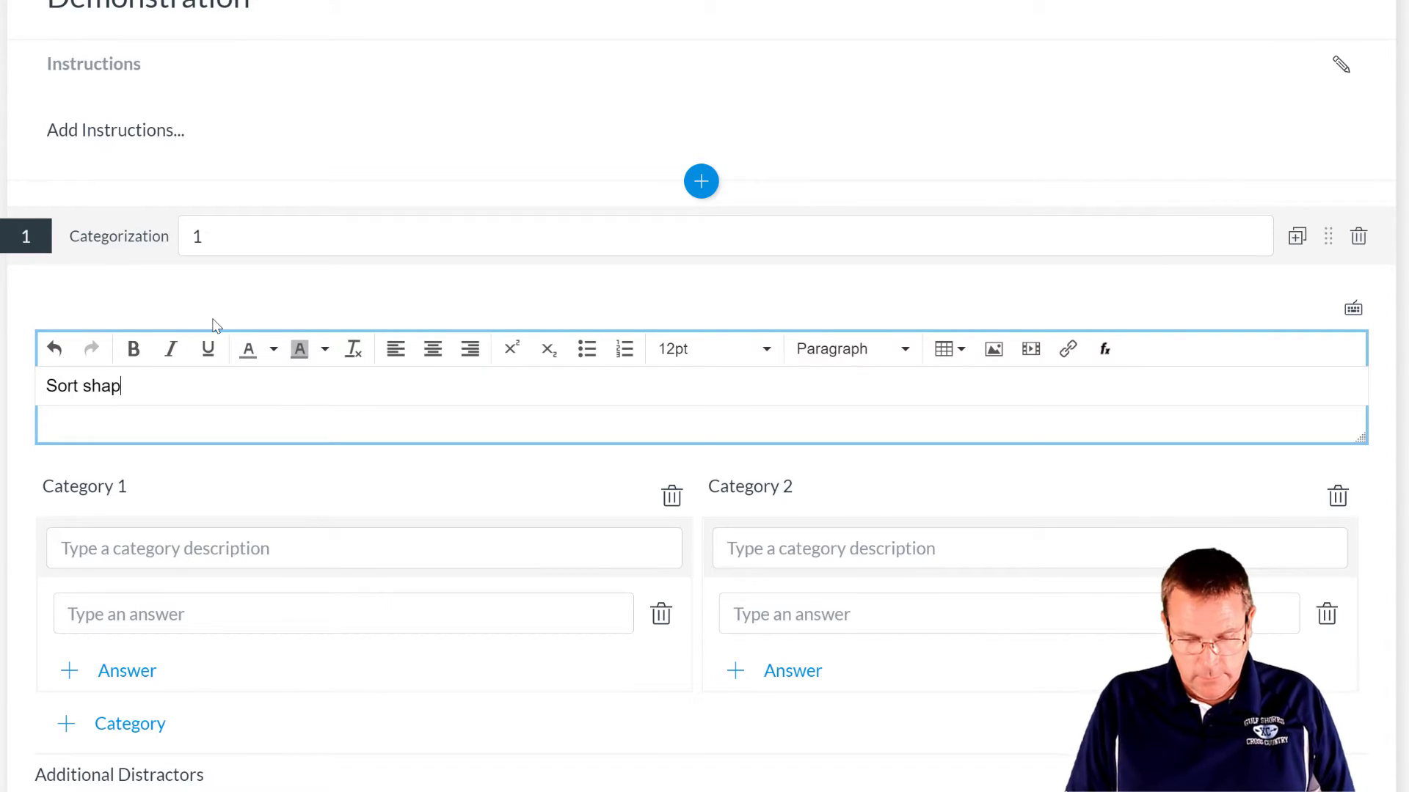
text(es by mumbe)
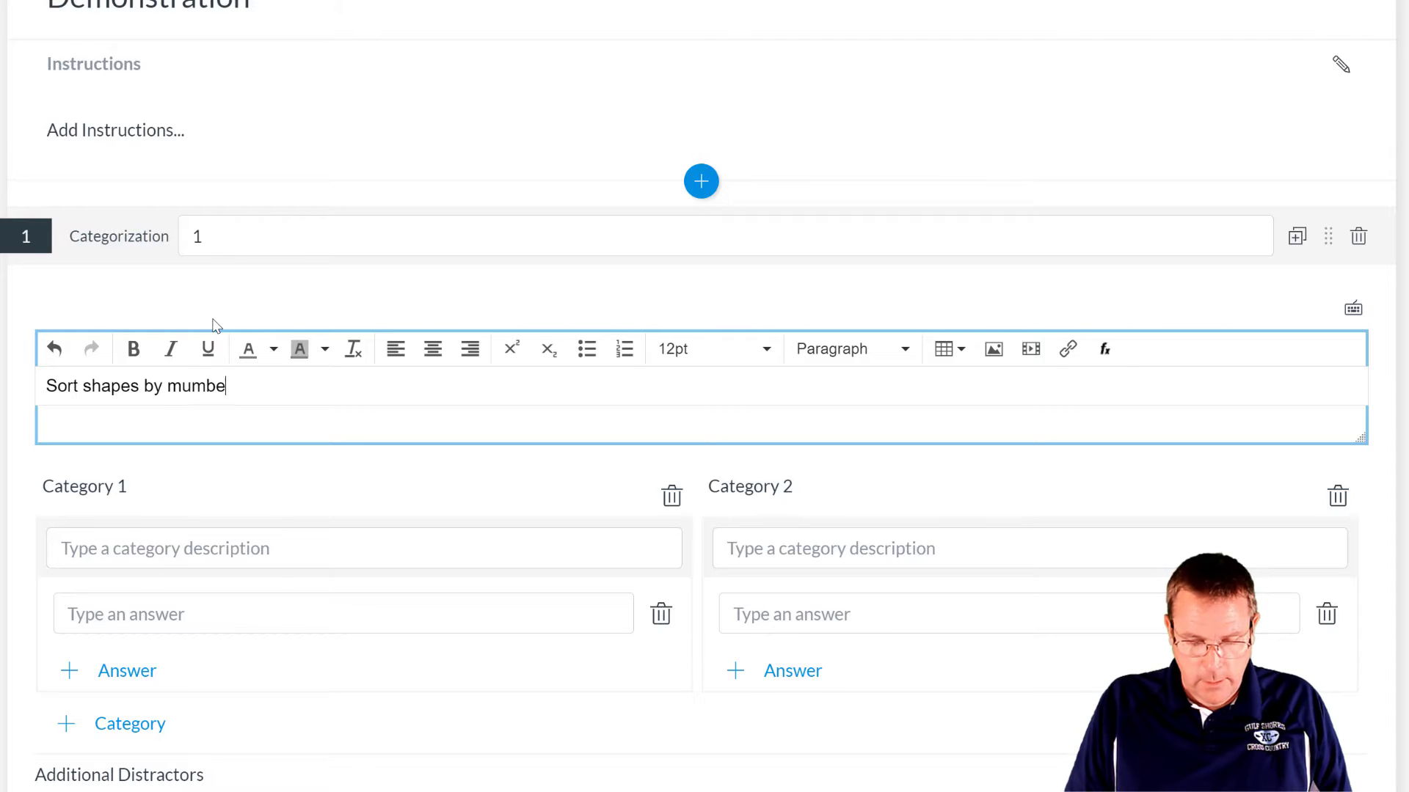
text(r of sides.)
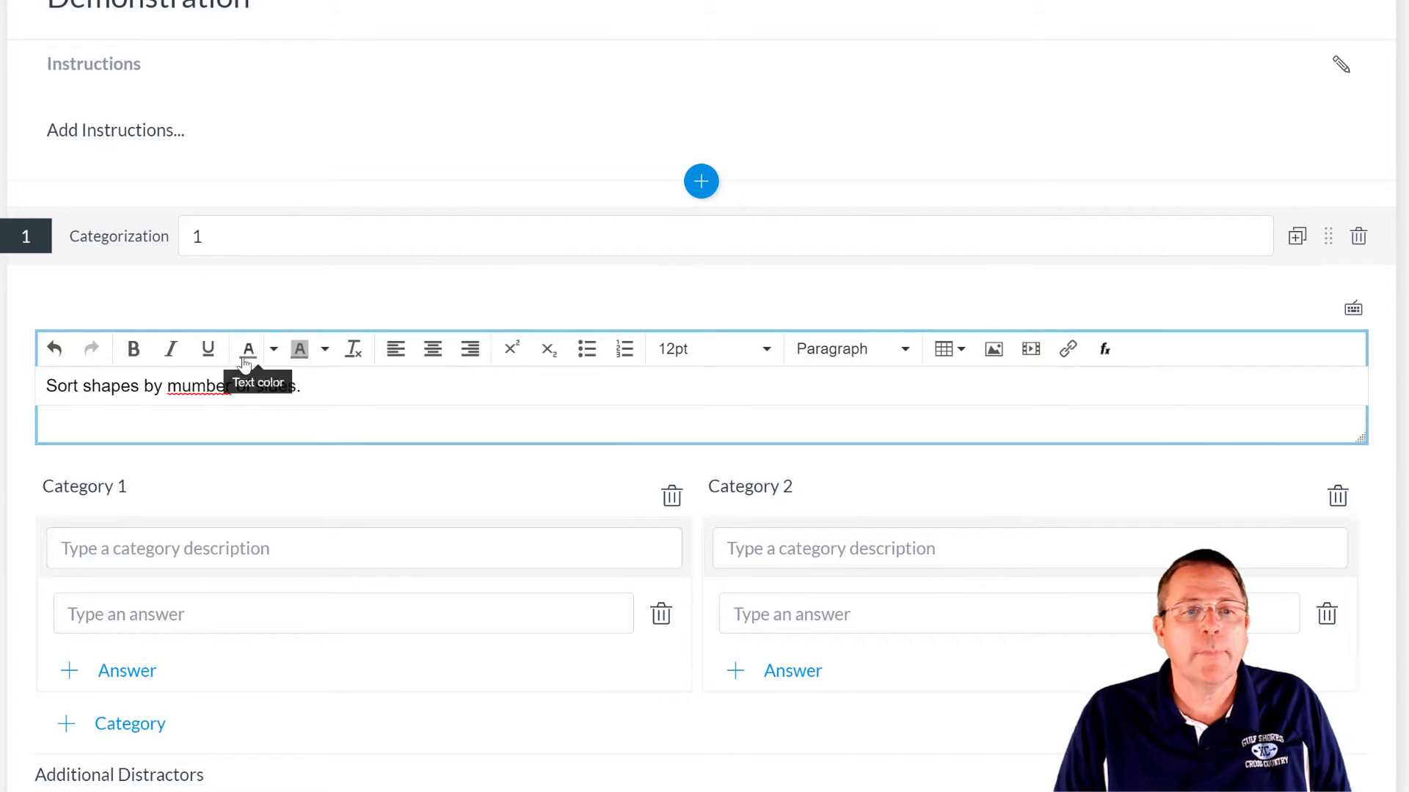
right_click(212, 390)
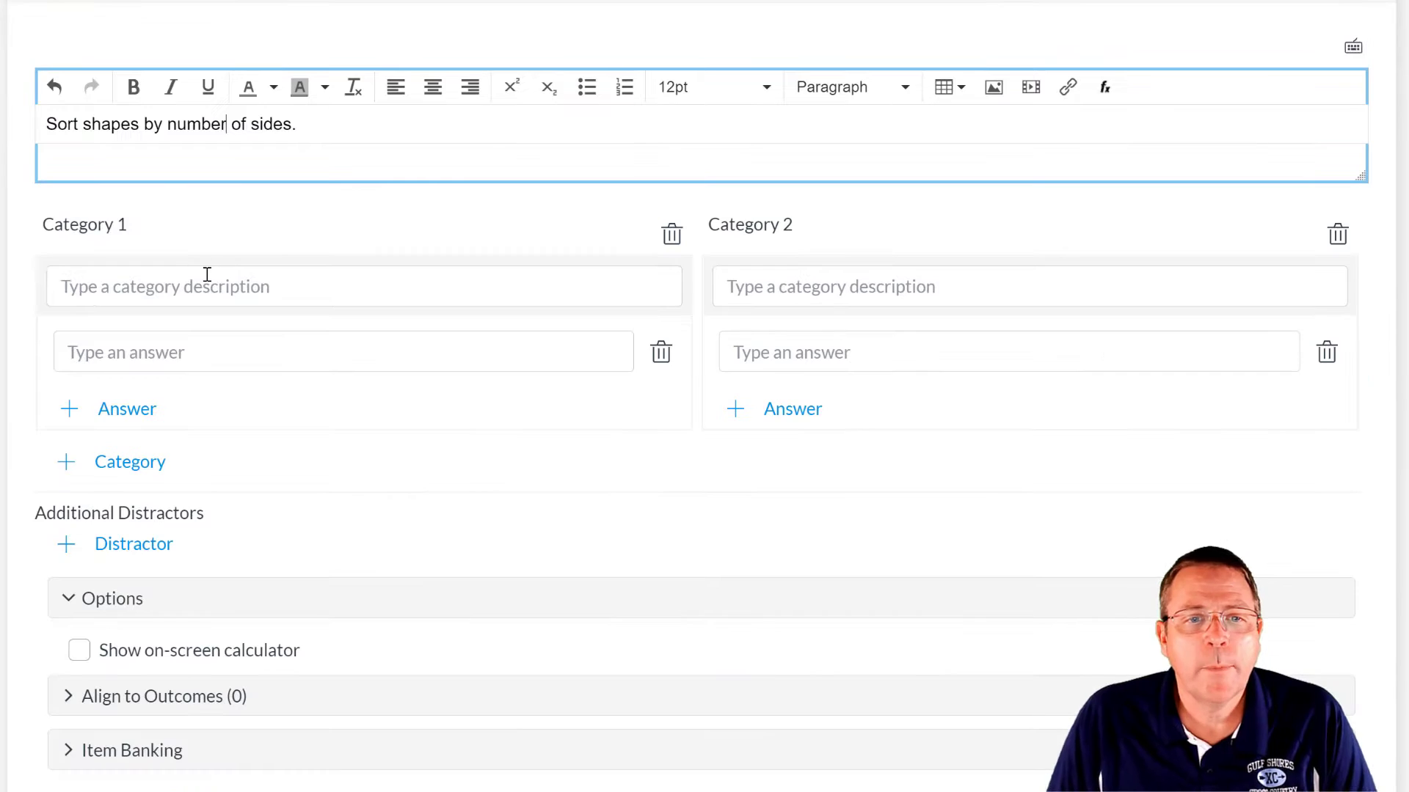
click(200, 282)
scroll(470, 250, down, 2)
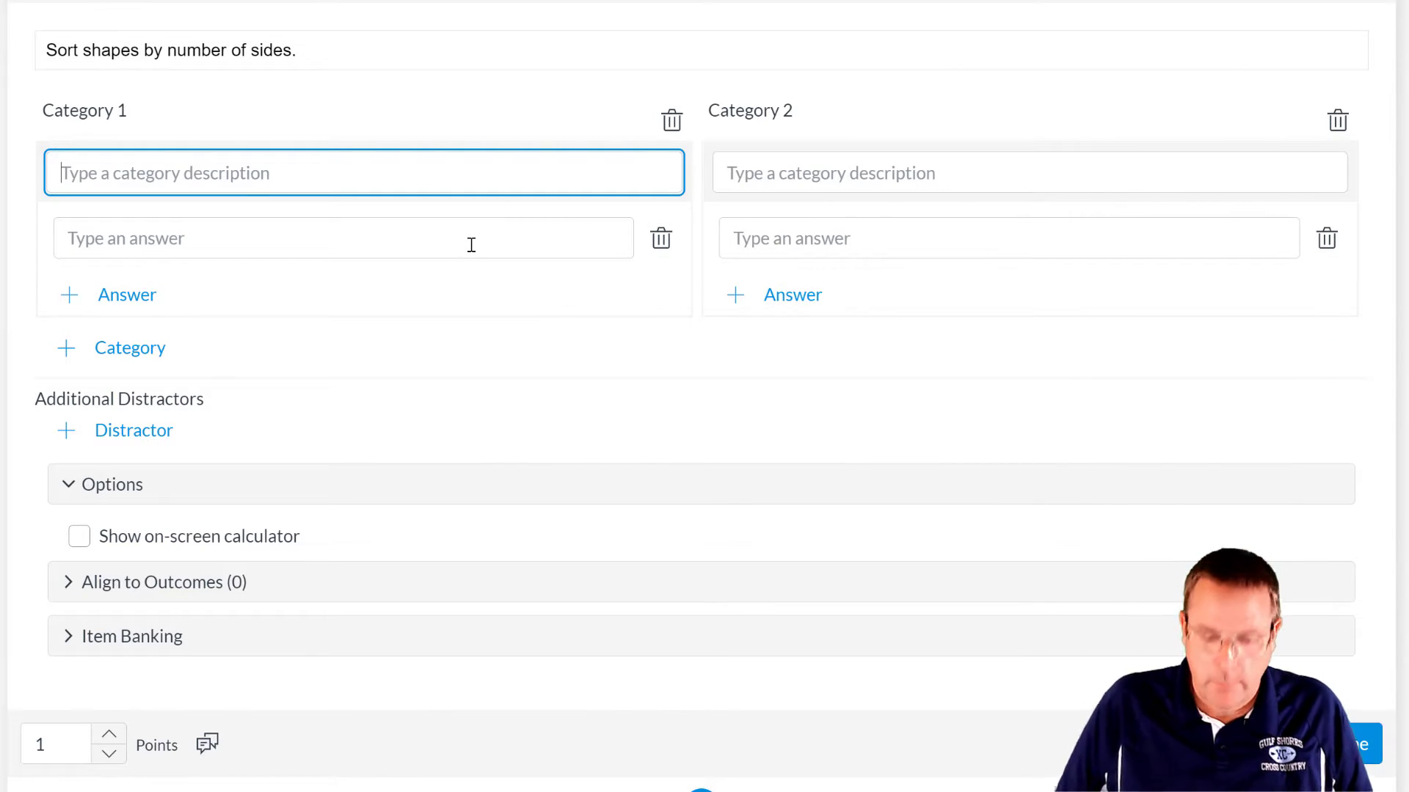
- Name the three categories Three, Four and Five
text(Three)
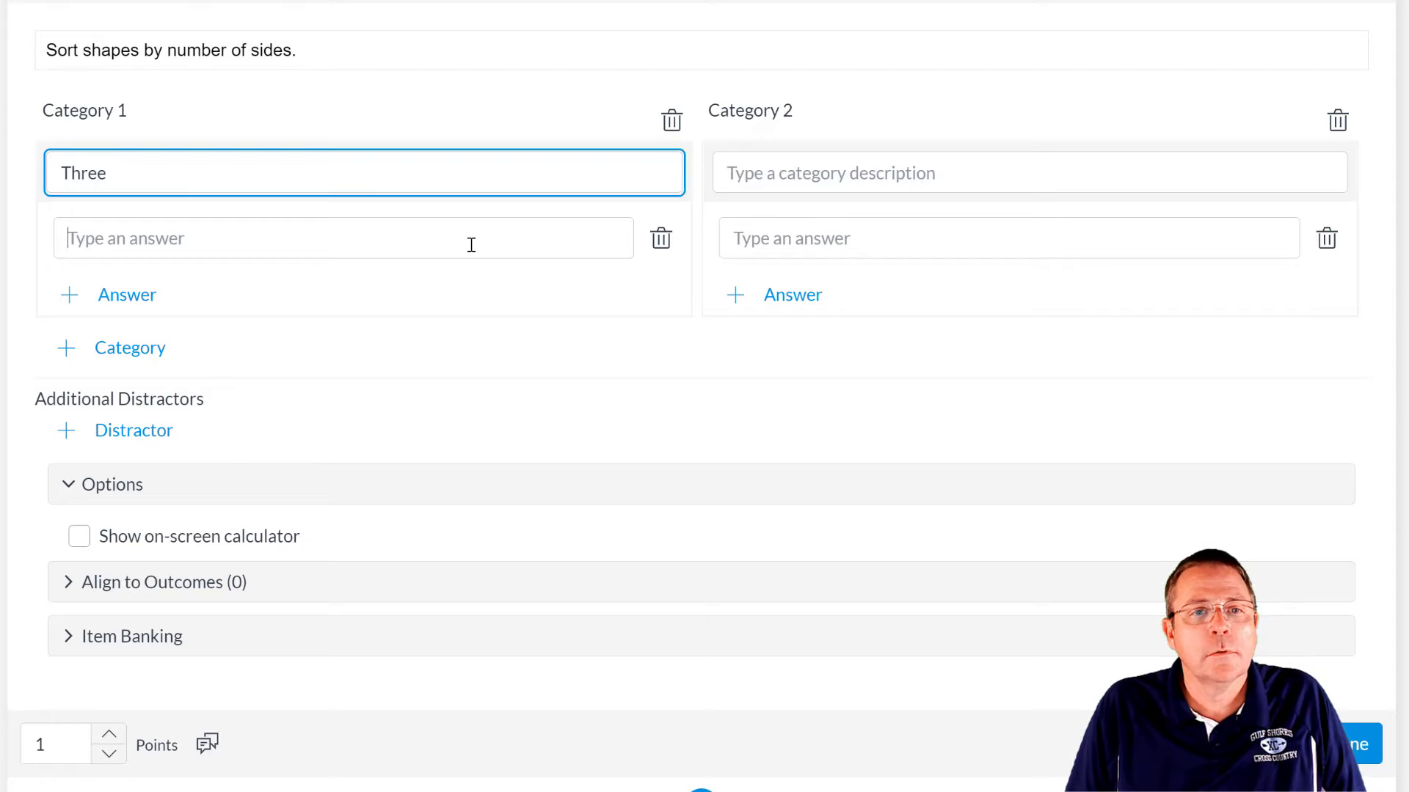
click(471, 244)
click(895, 181)
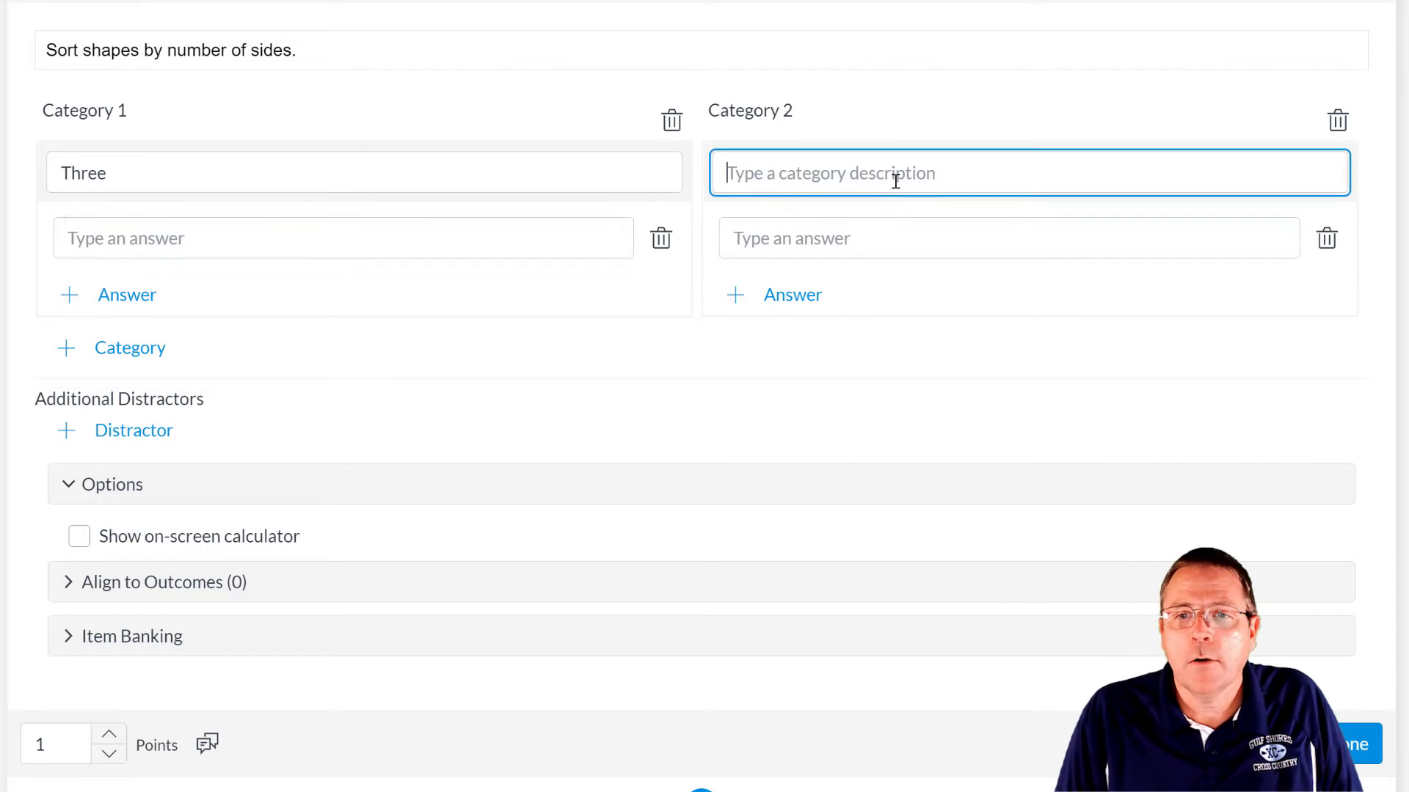
text(Foud)
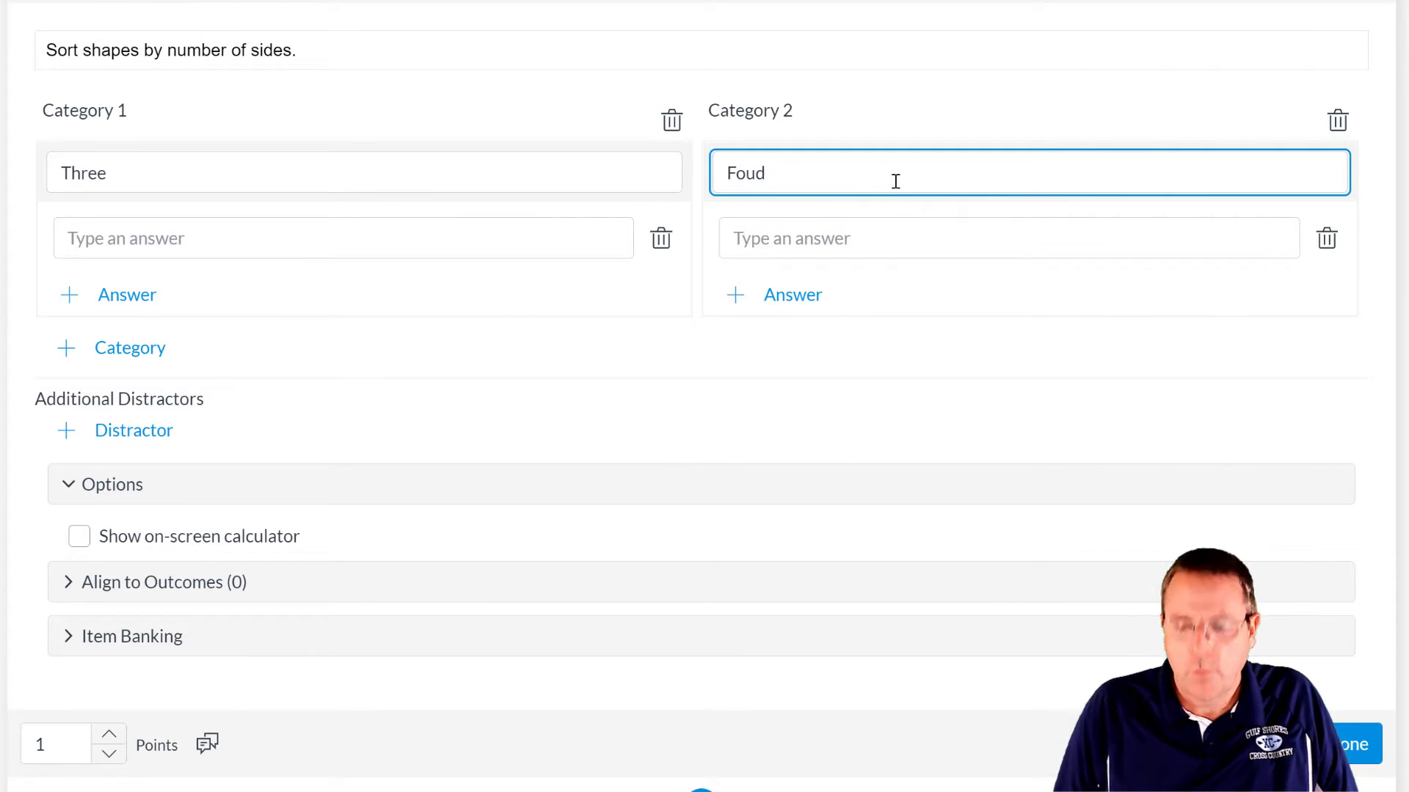
key(BackSpace)
text(r)
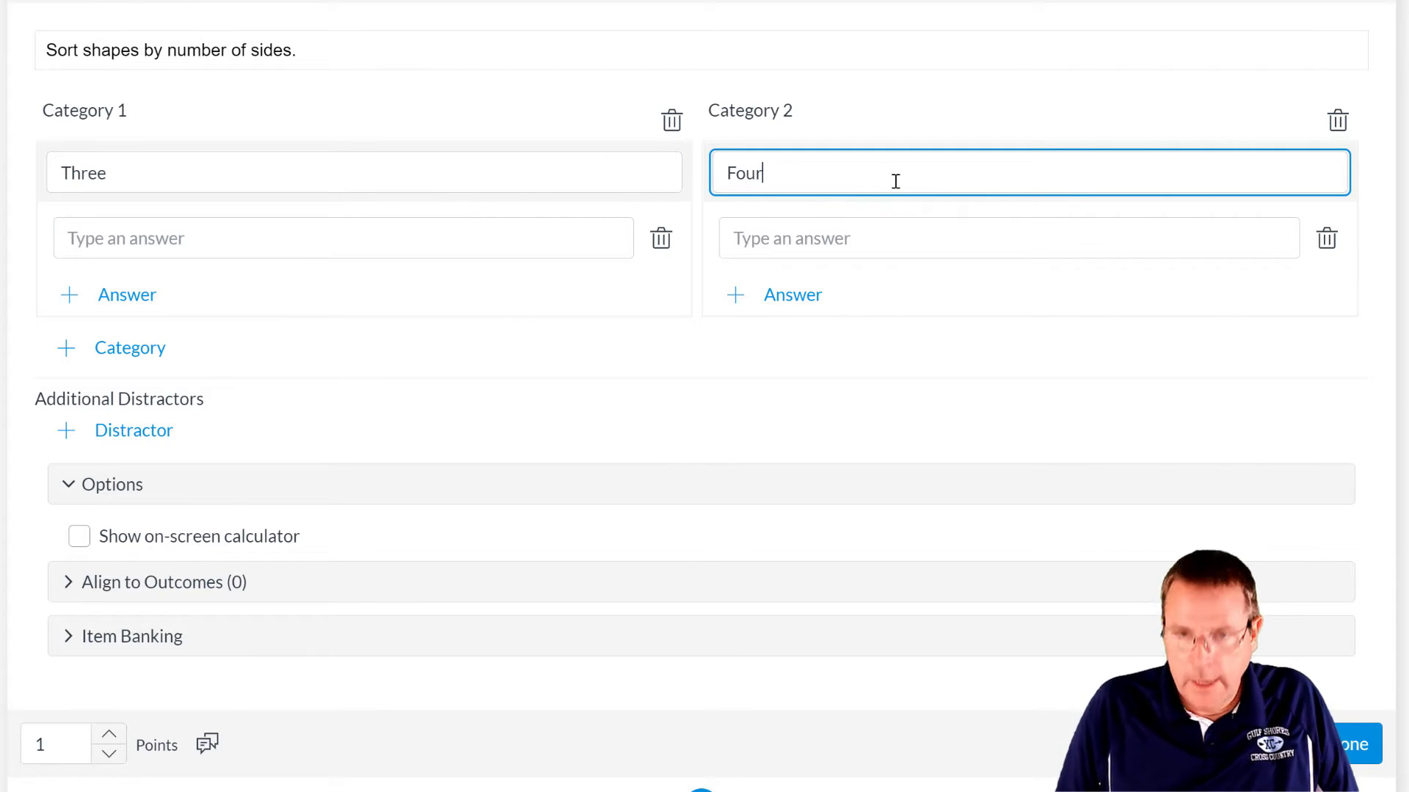
click(147, 355)
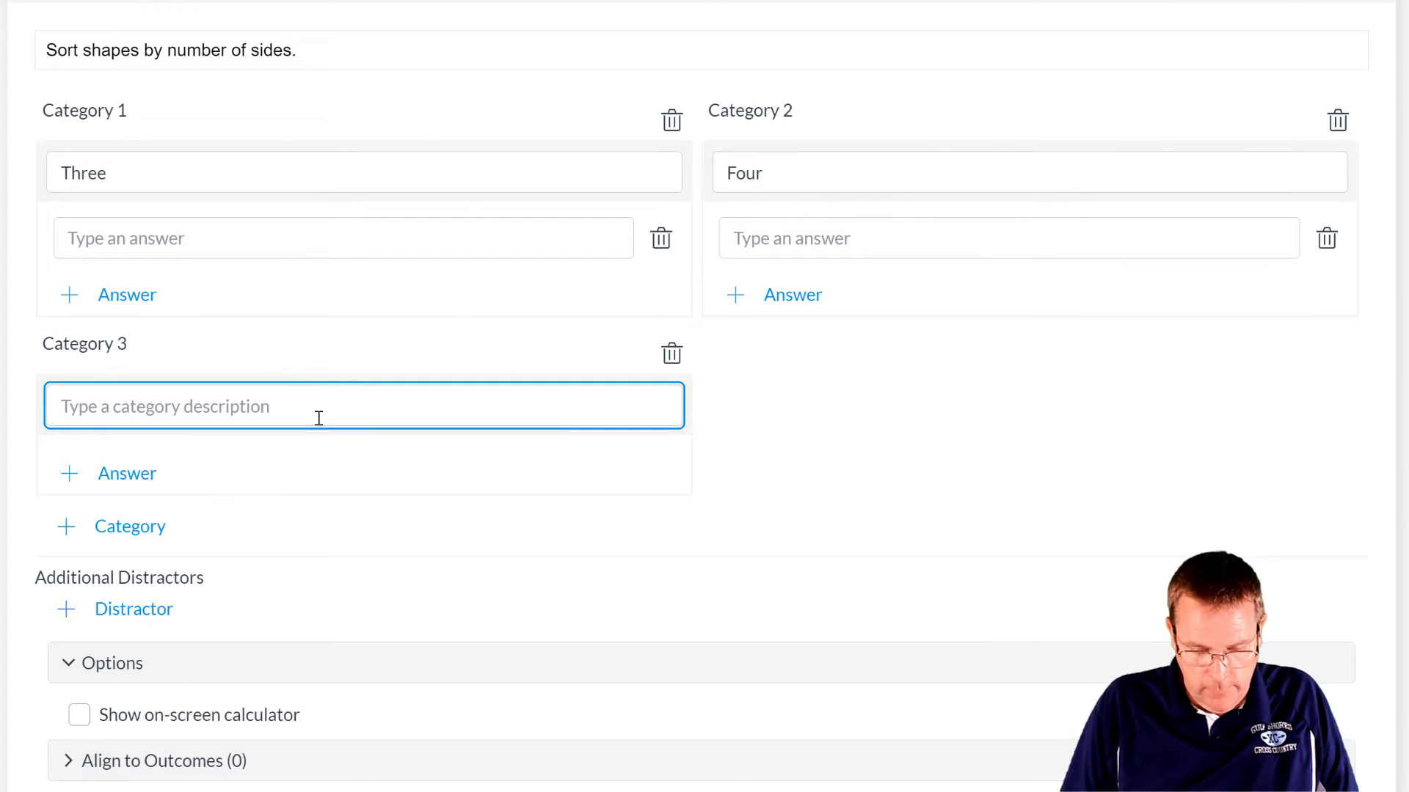
text(Five)
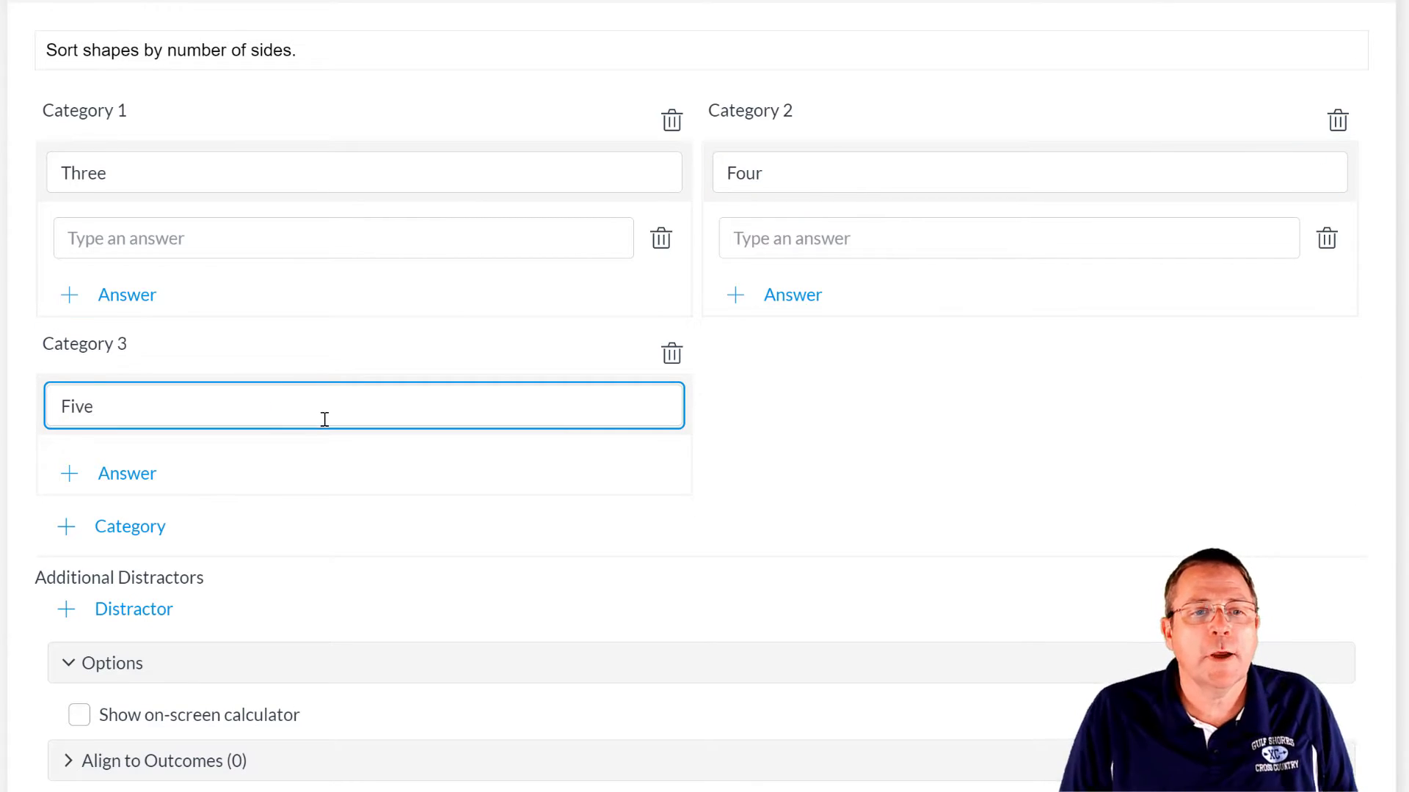
- Add Triangle under Three and Square, Rectangle, Rhombus under Four
click(125, 246)
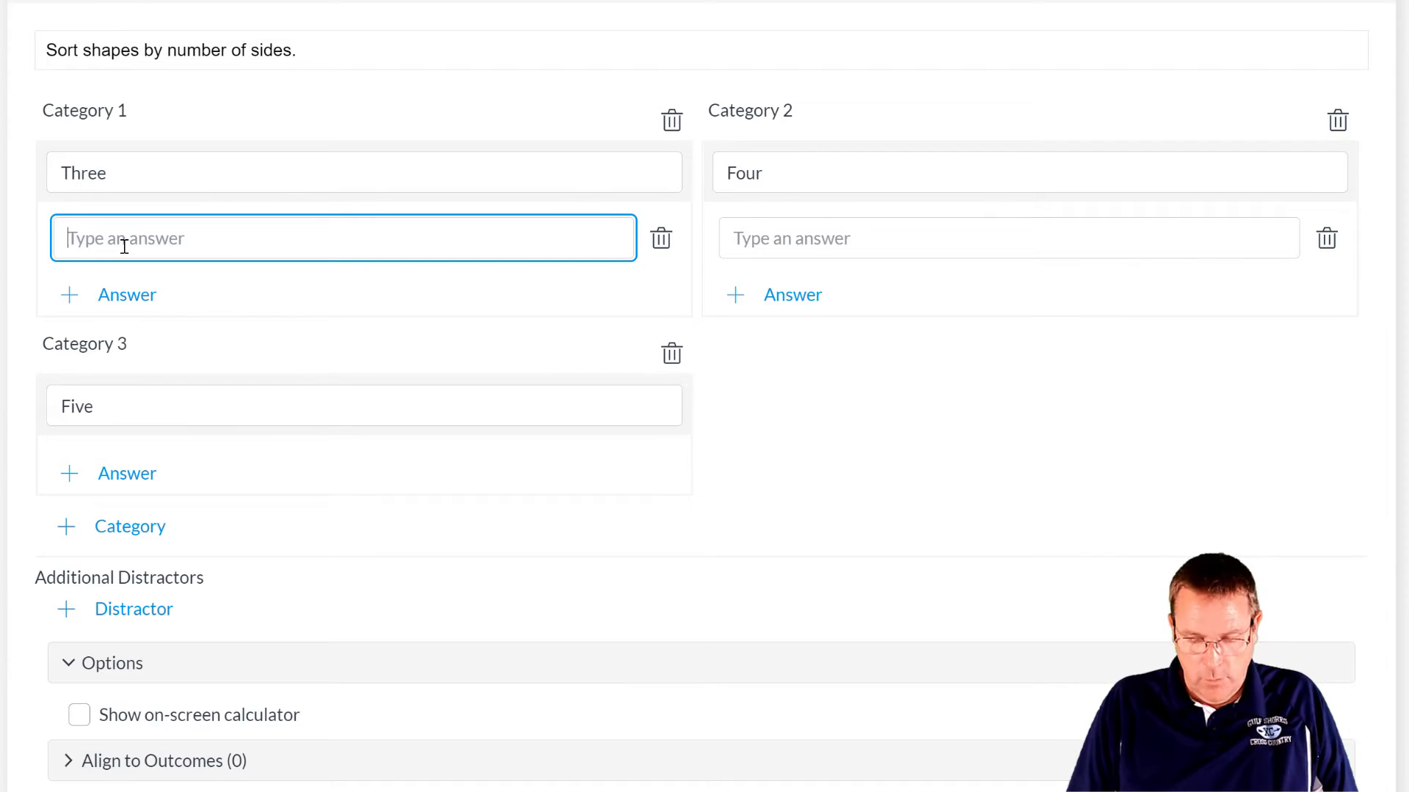
text(Triangle)
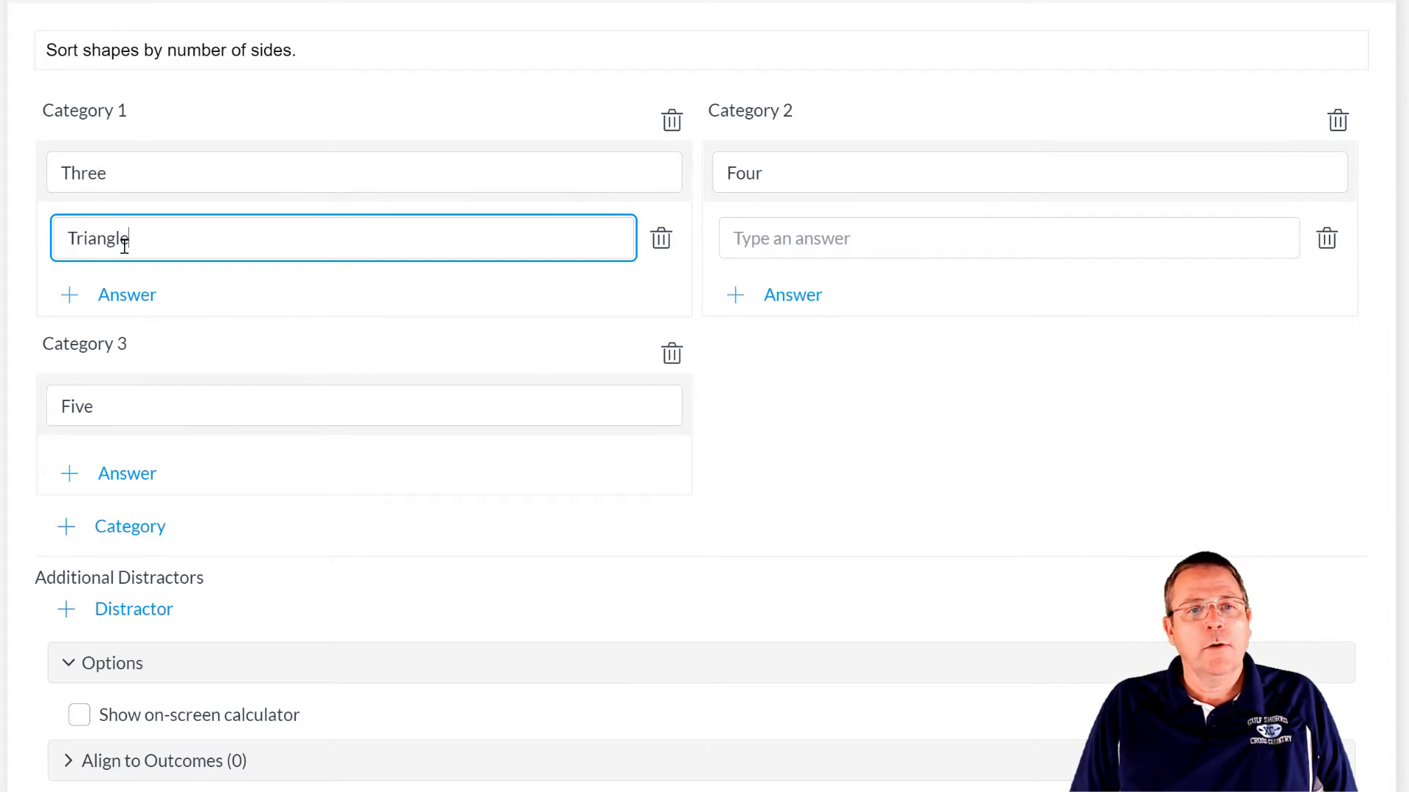
click(796, 232)
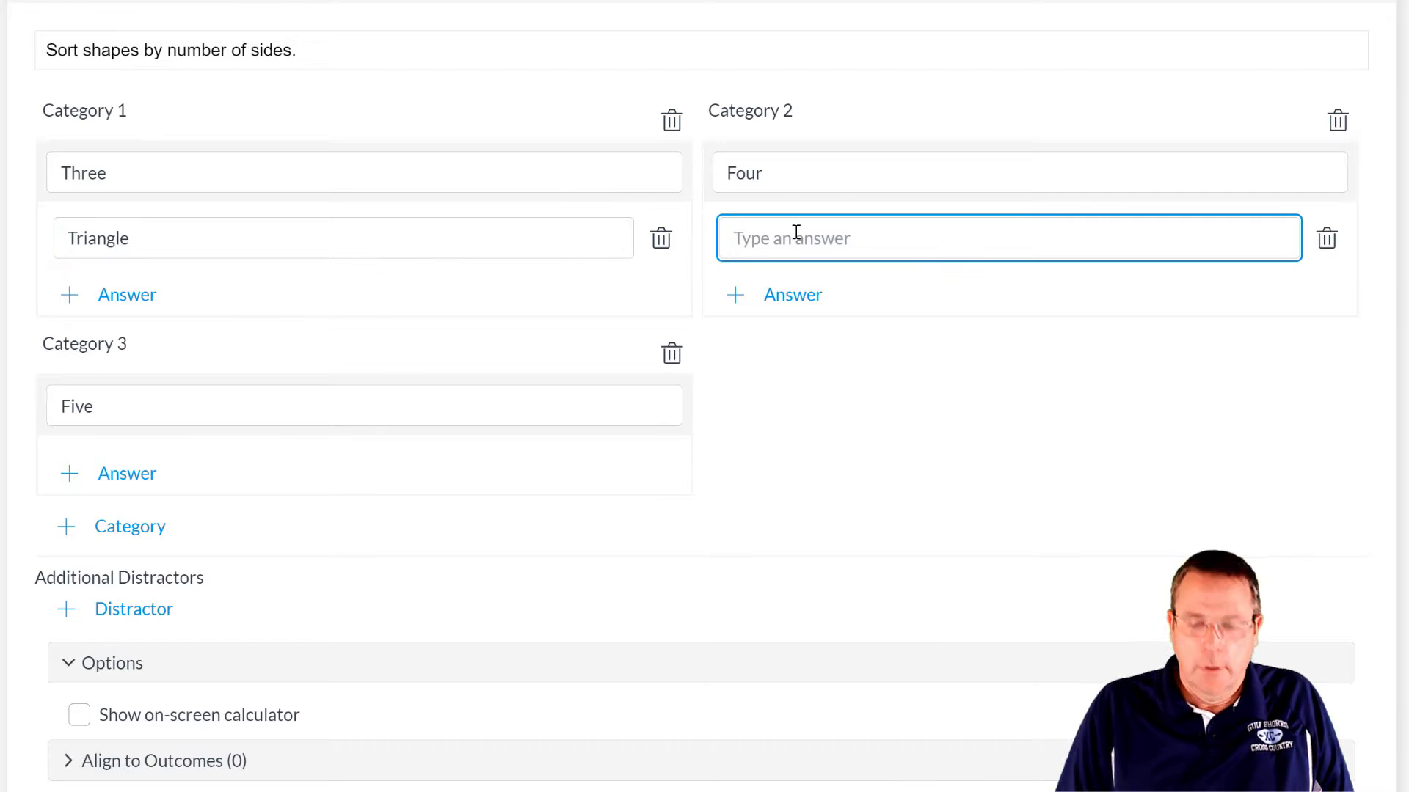
text(Square)
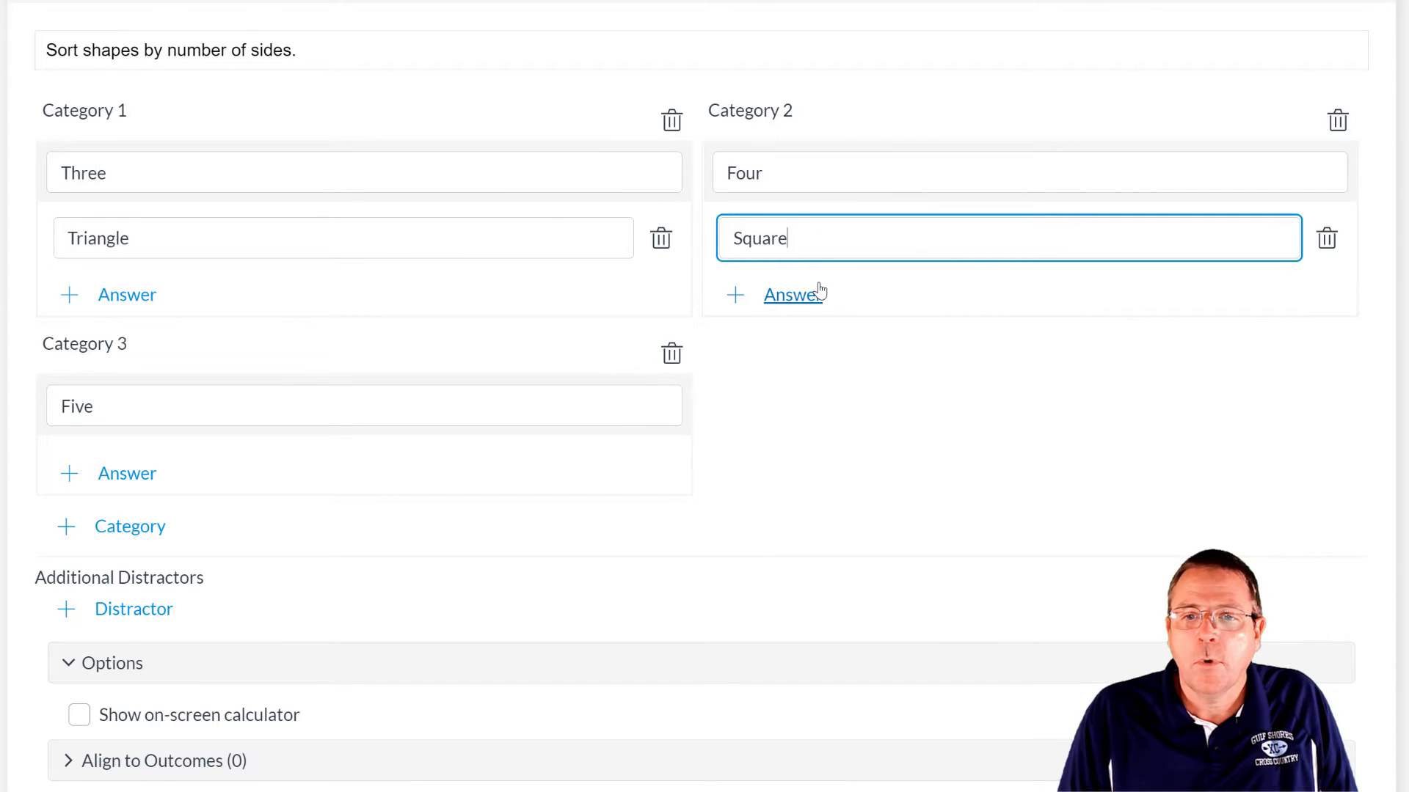
click(815, 292)
text(Rectangle)
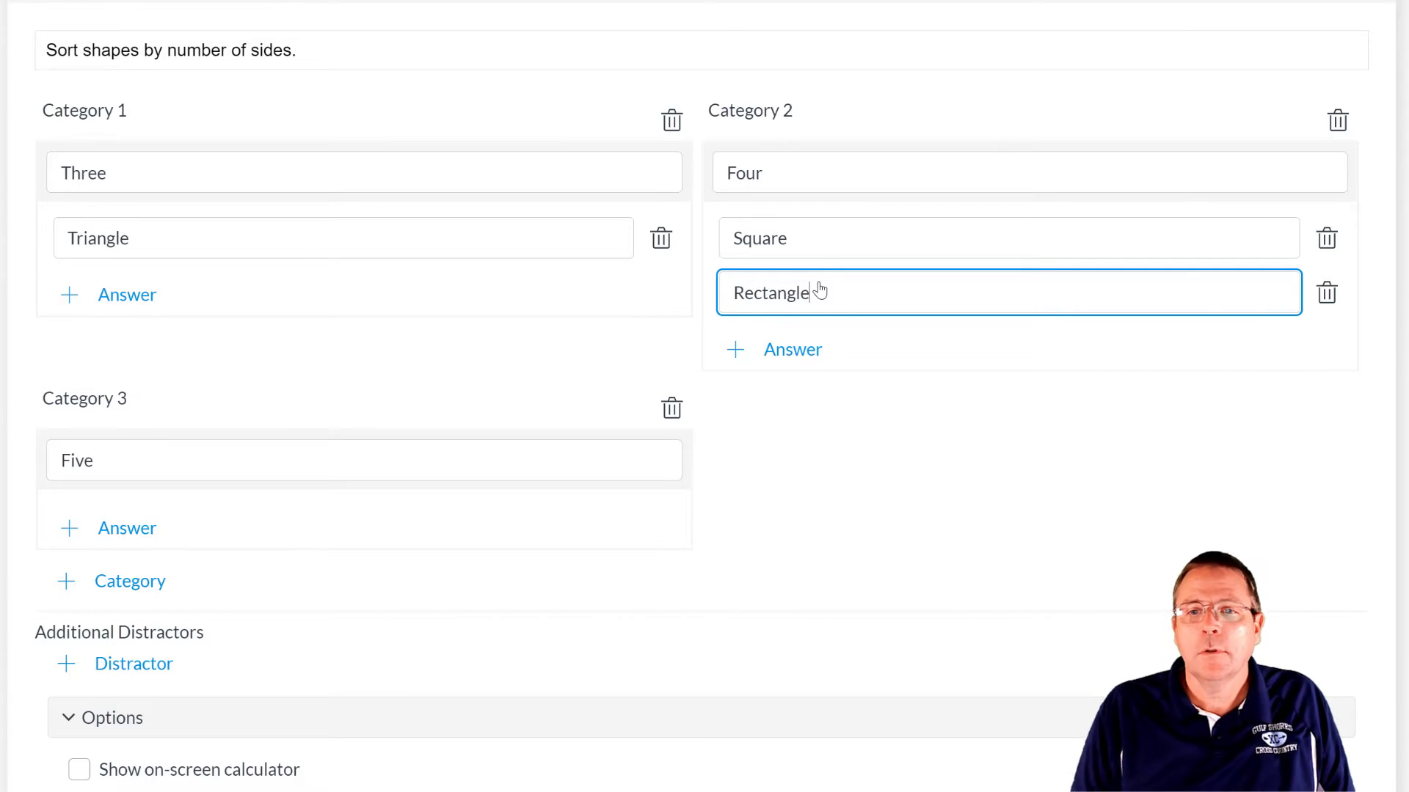
click(783, 349)
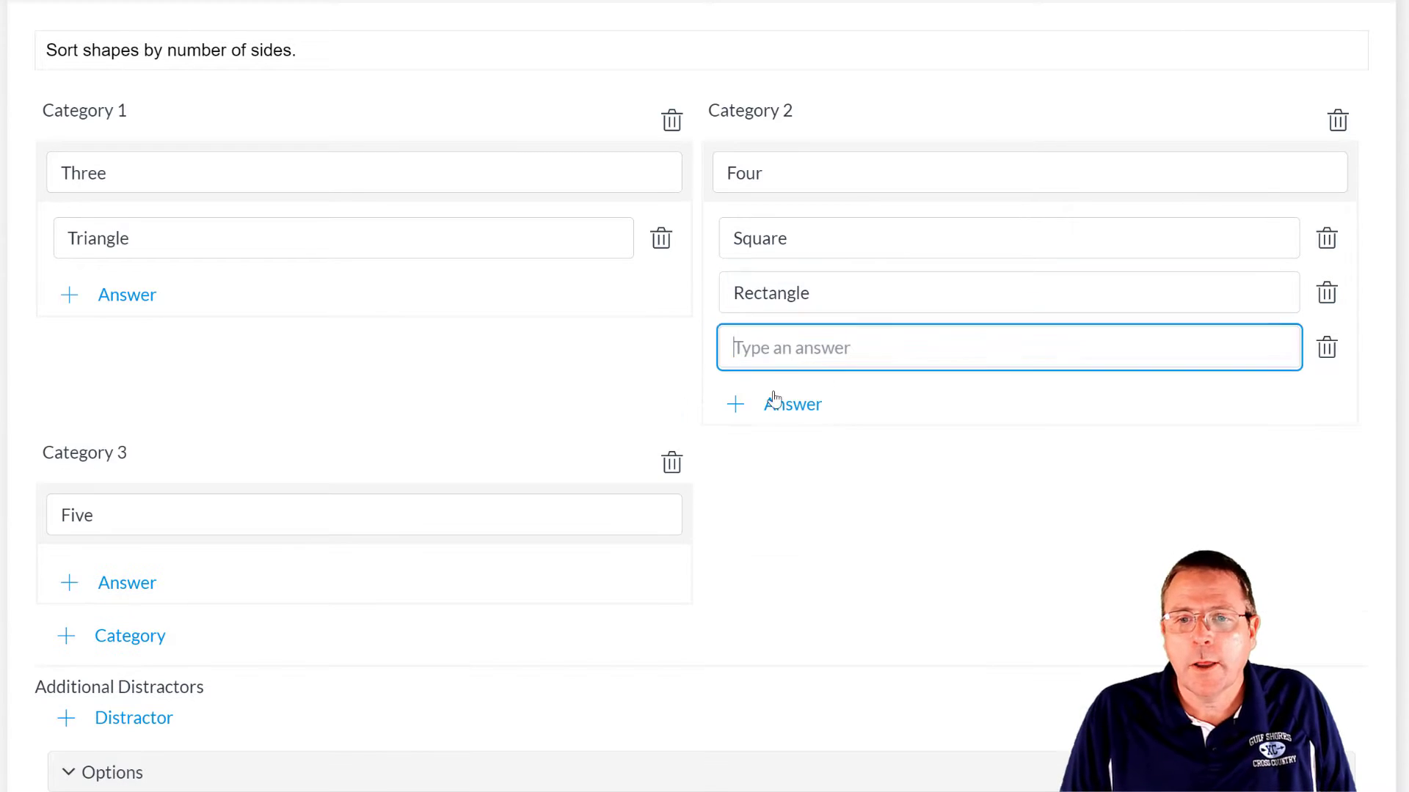
text(Rhomubs)
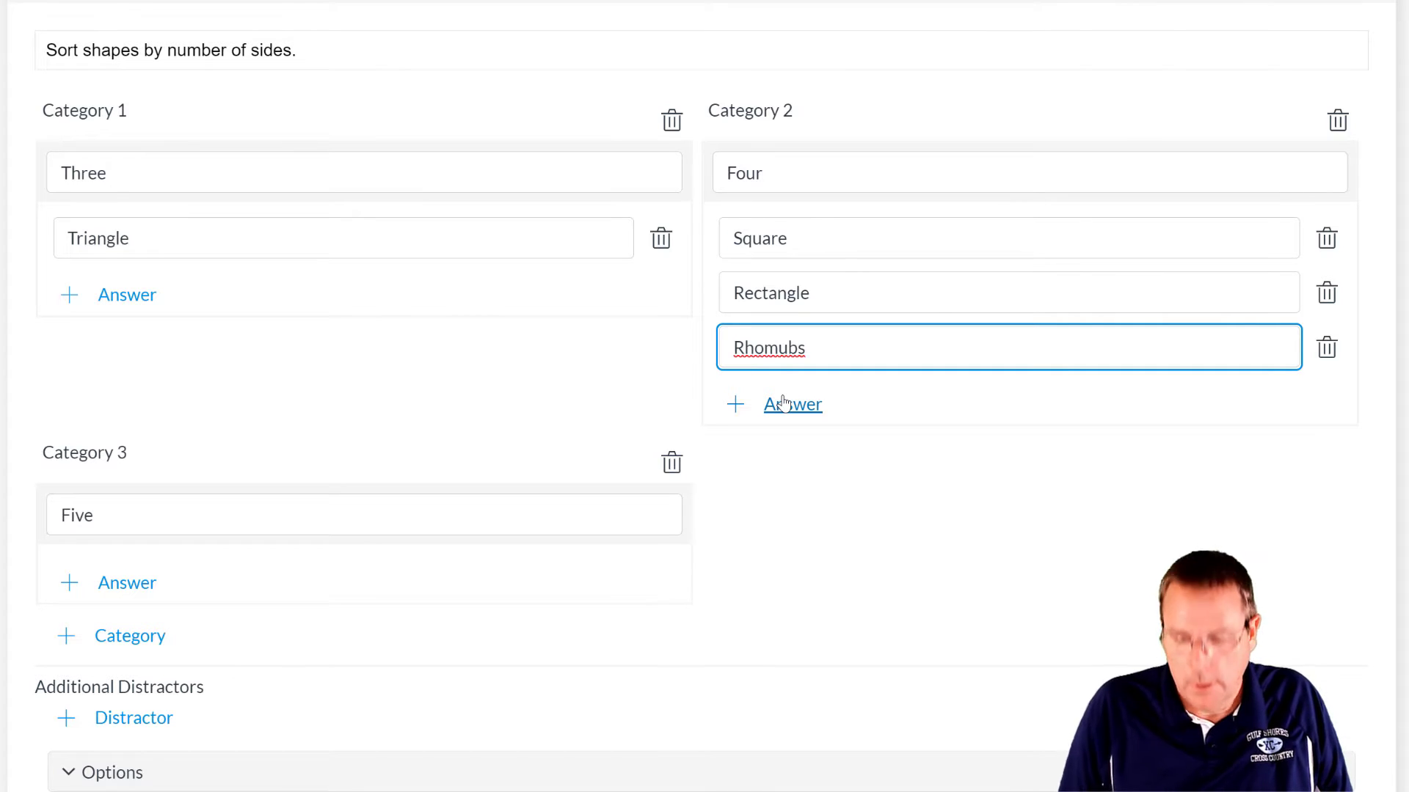
key(BackSpace)
key(BackSpace)
key(BackSpace)
text(bu)
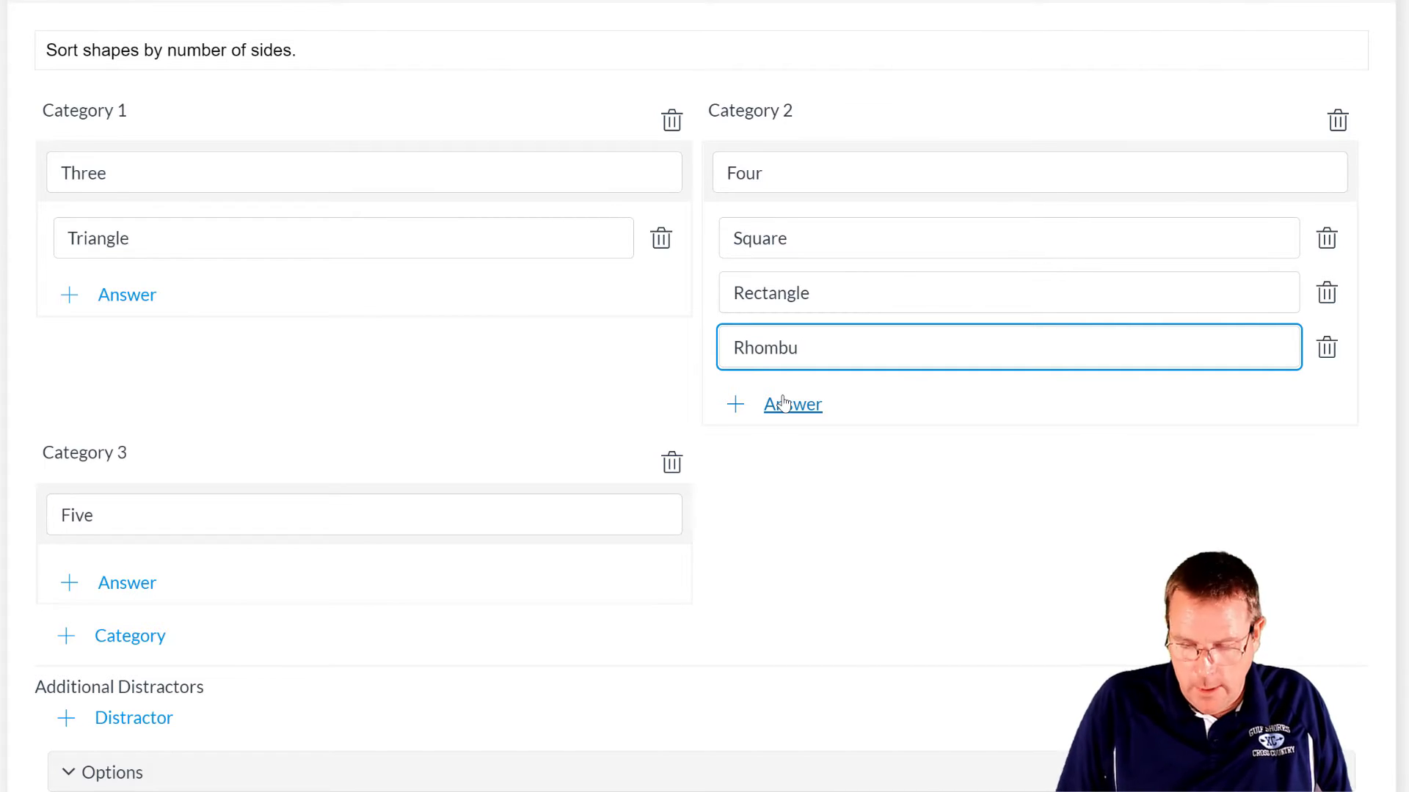
text(is)
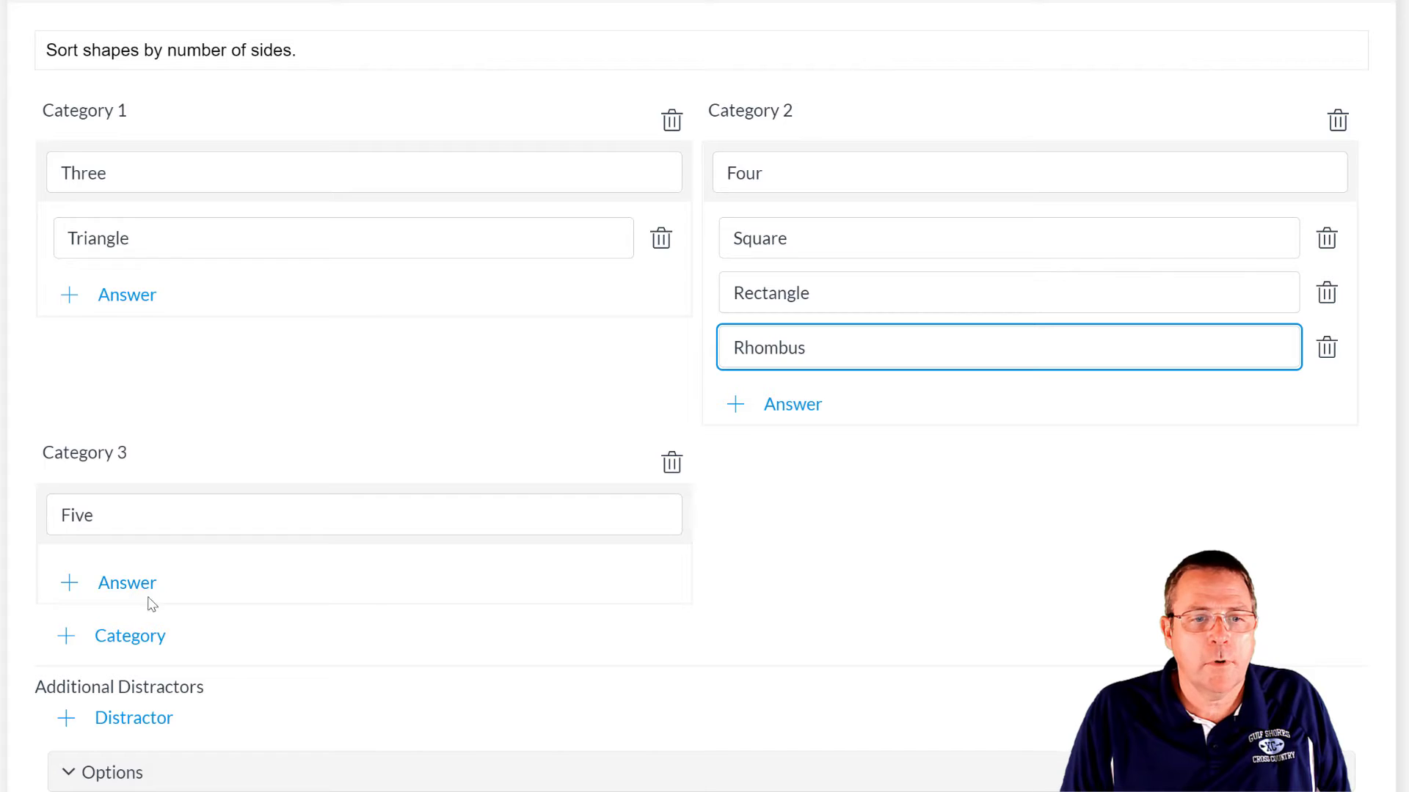
- Add Pentagon under Five, delete the extra fourth category, and finish the question
click(137, 582)
scroll(237, 533, down, 2)
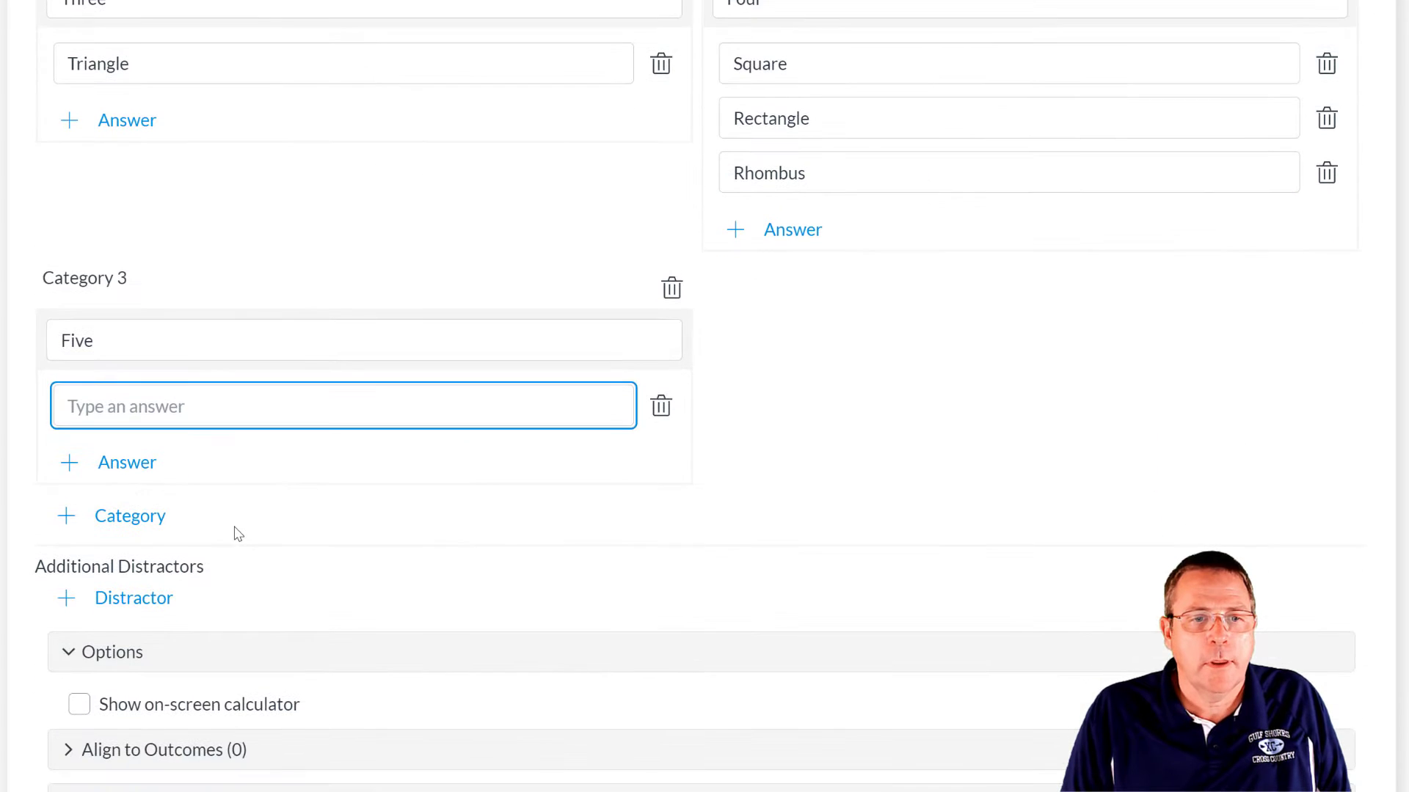
text(Pentagon)
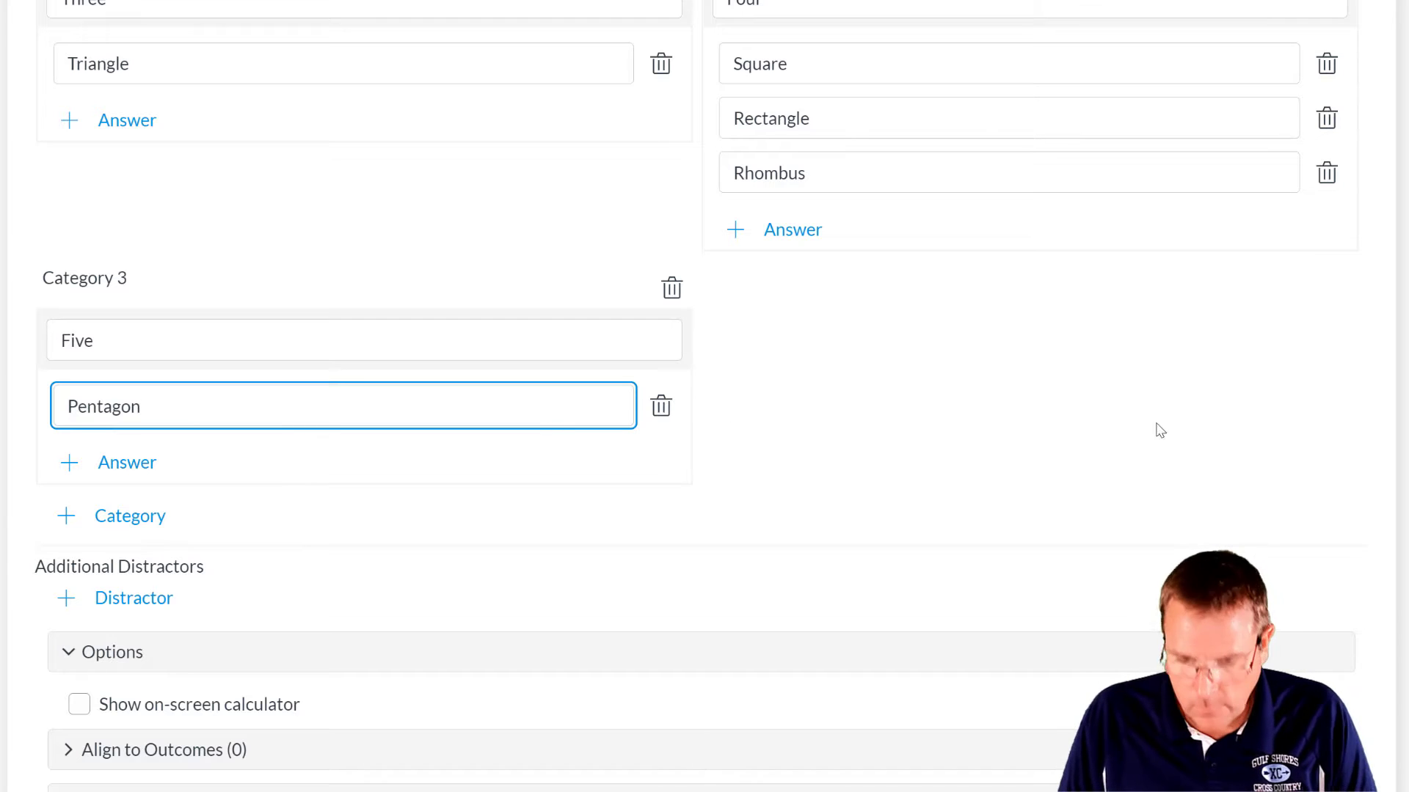
scroll(1145, 428, down, 2)
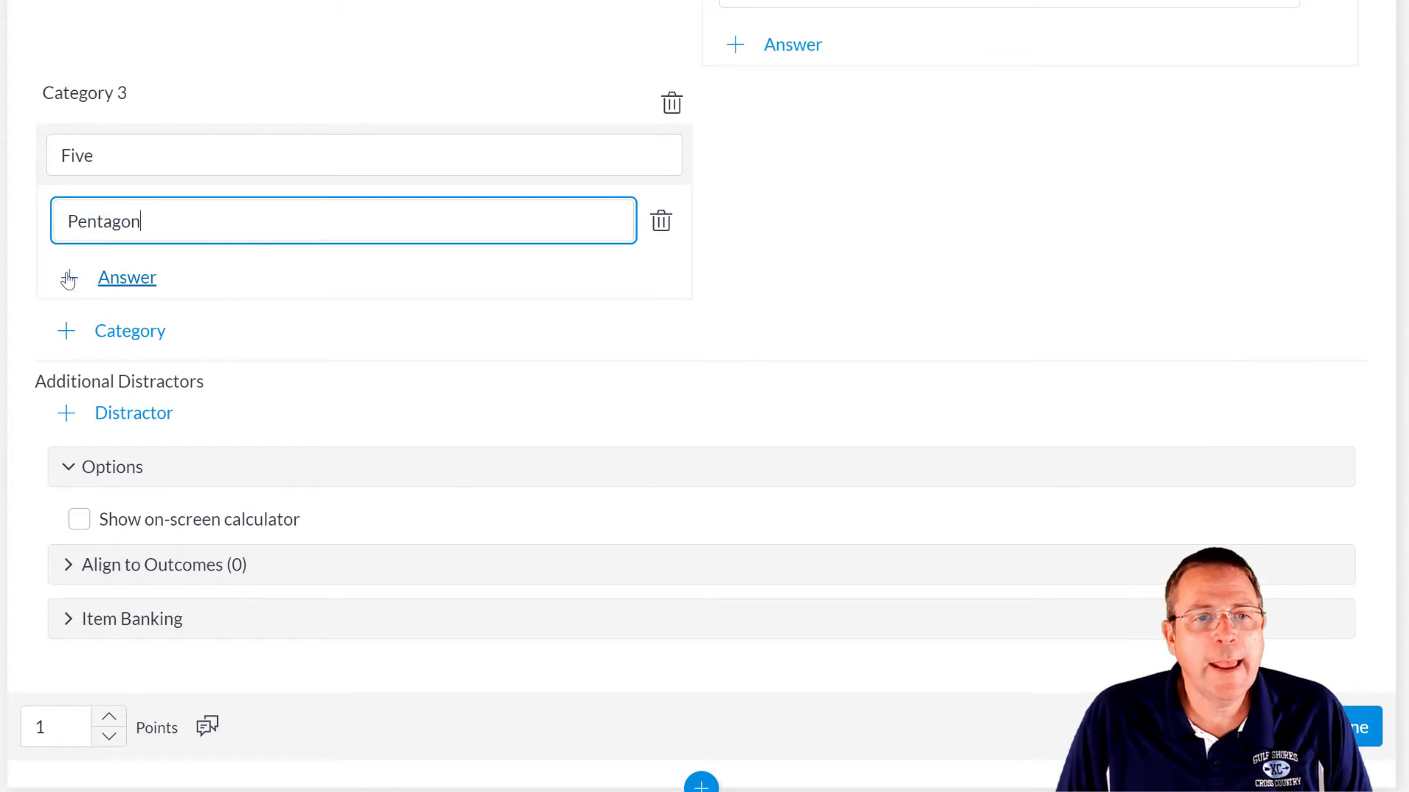
click(62, 338)
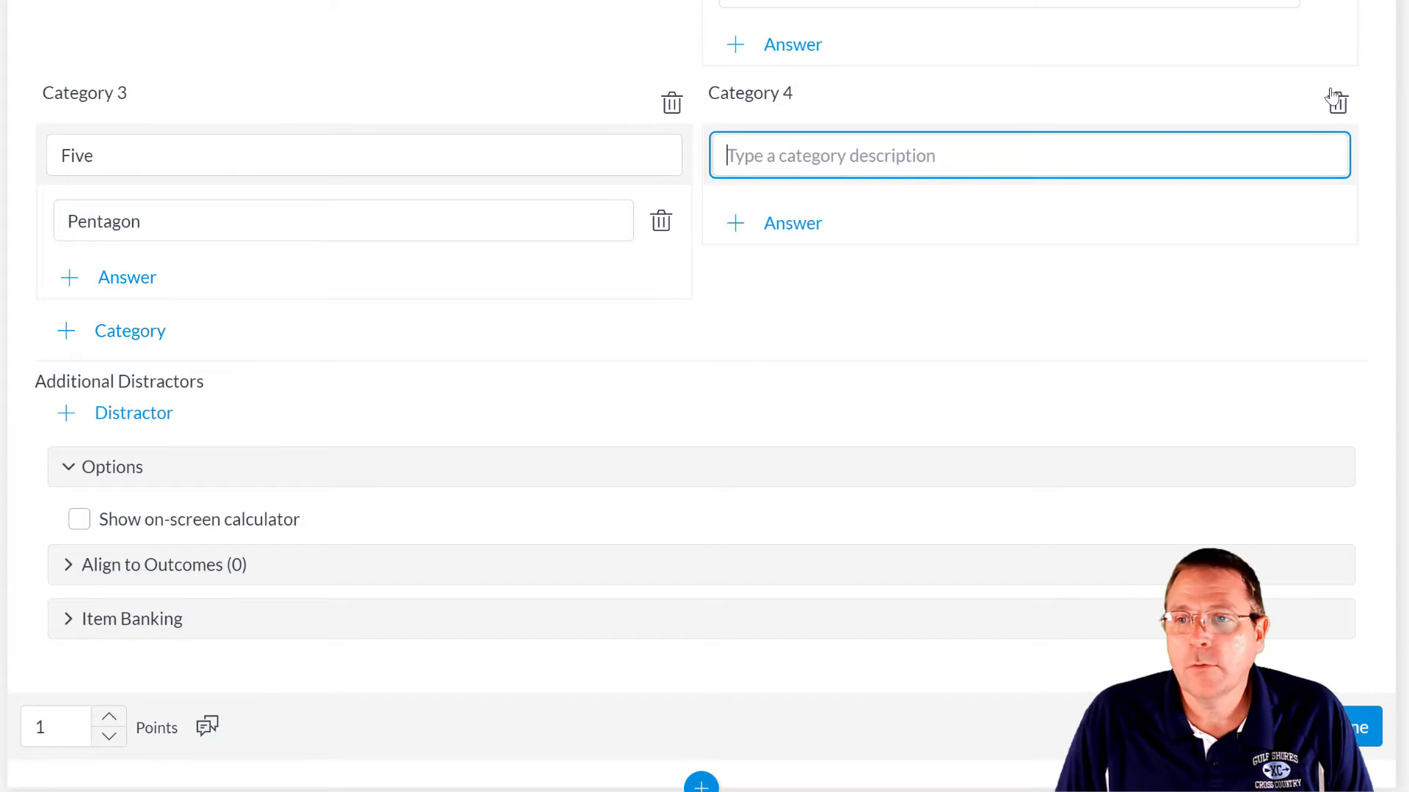
click(1335, 101)
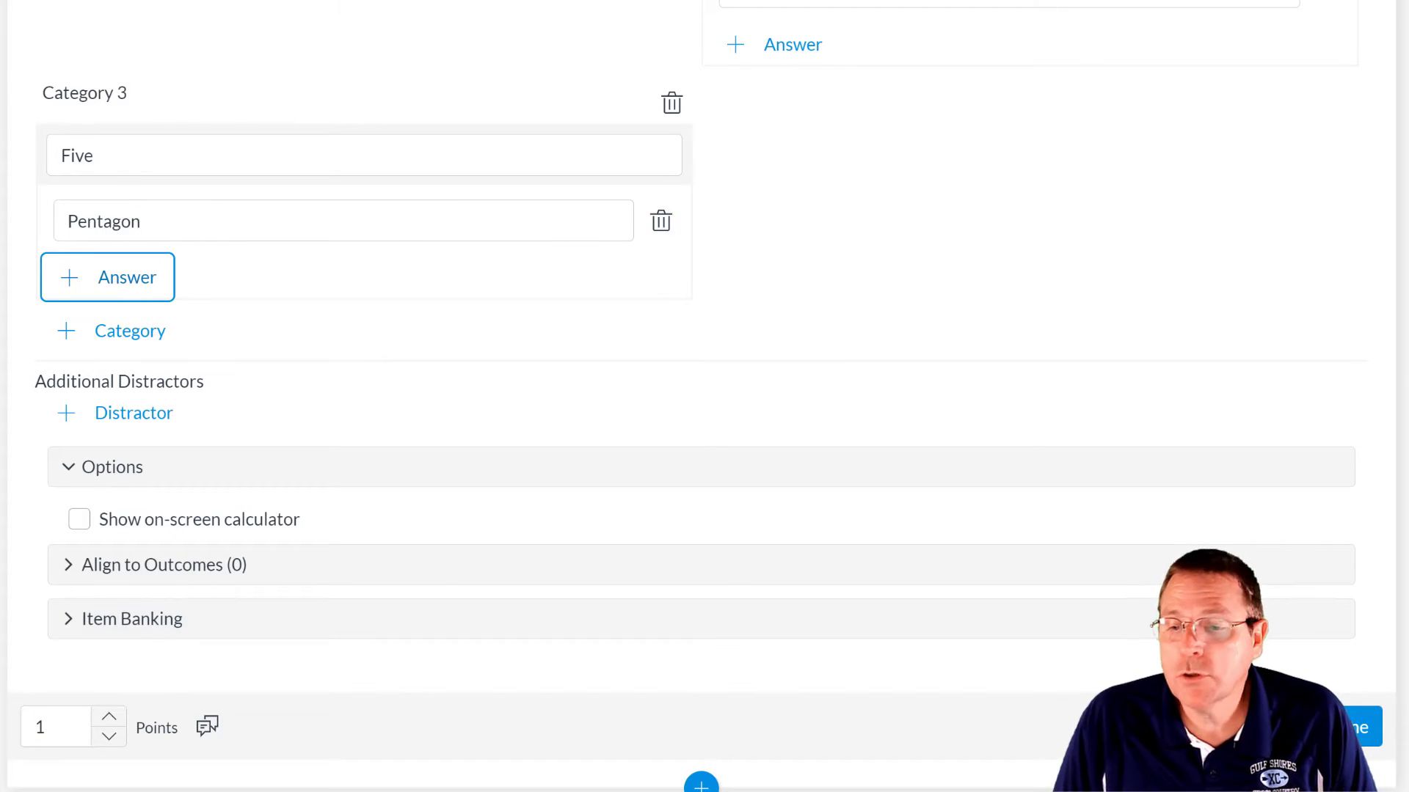
click(1361, 725)
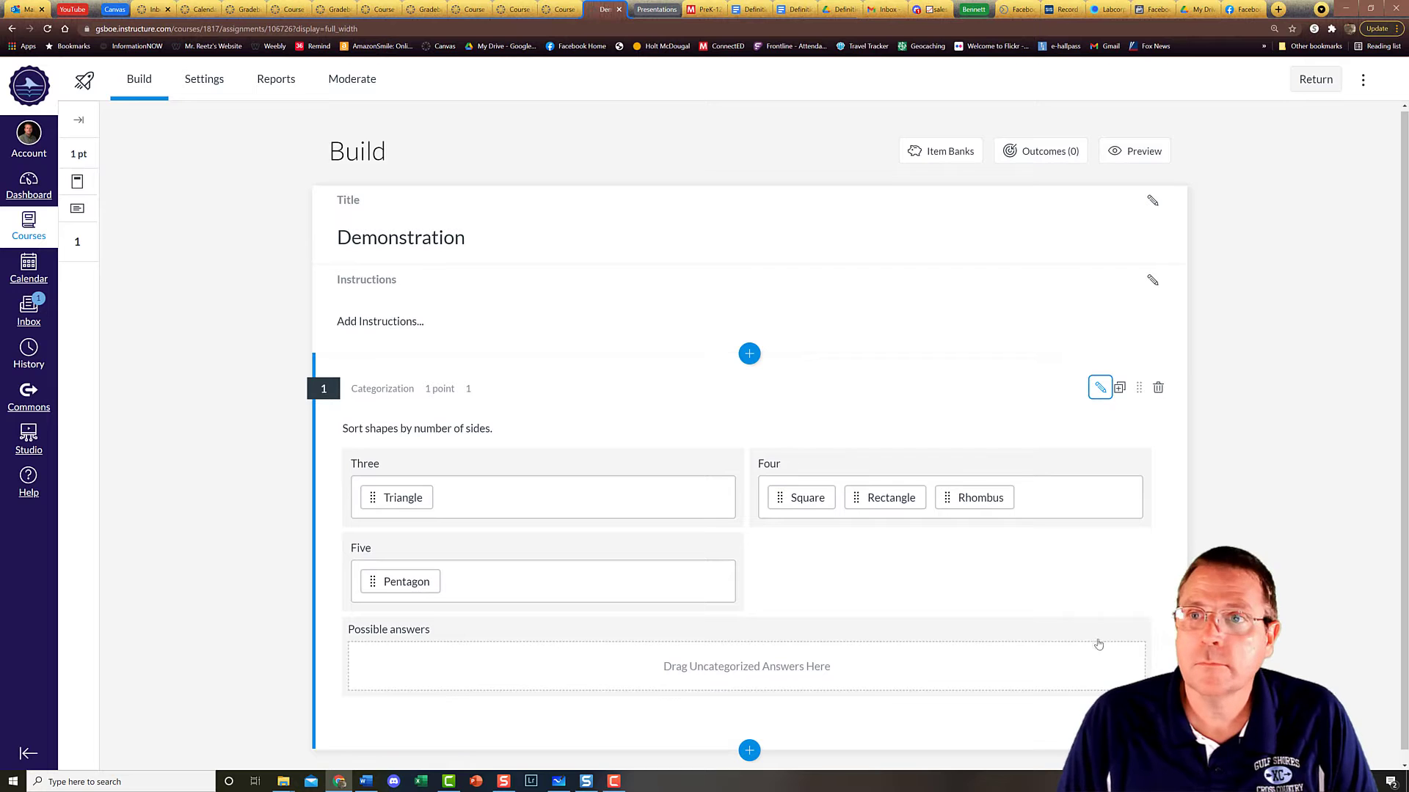
- In the student preview, drag Triangle to Three, Pentagon to Five, and Square, Rectangle, Rhombus to Four
click(1135, 151)
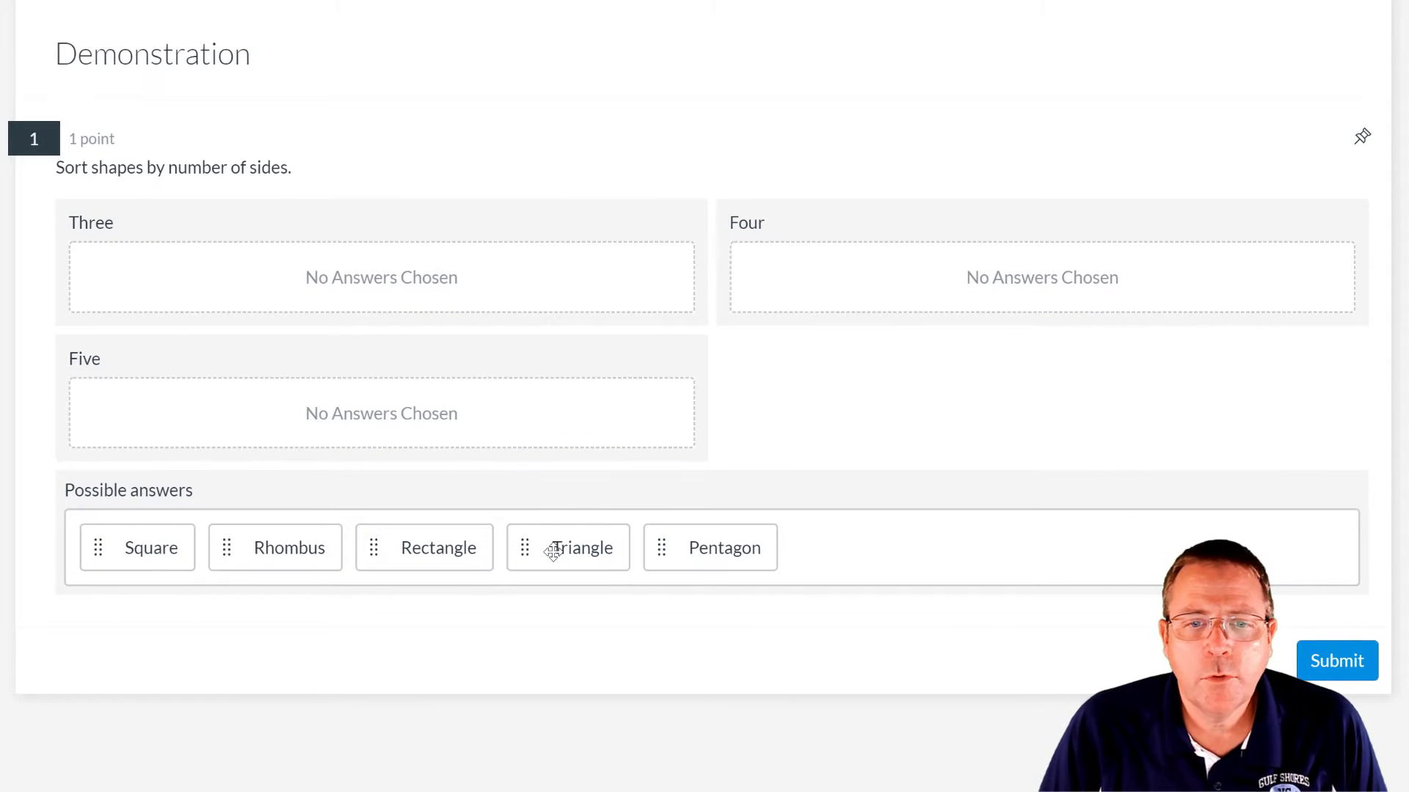
drag(554, 552, 400, 287)
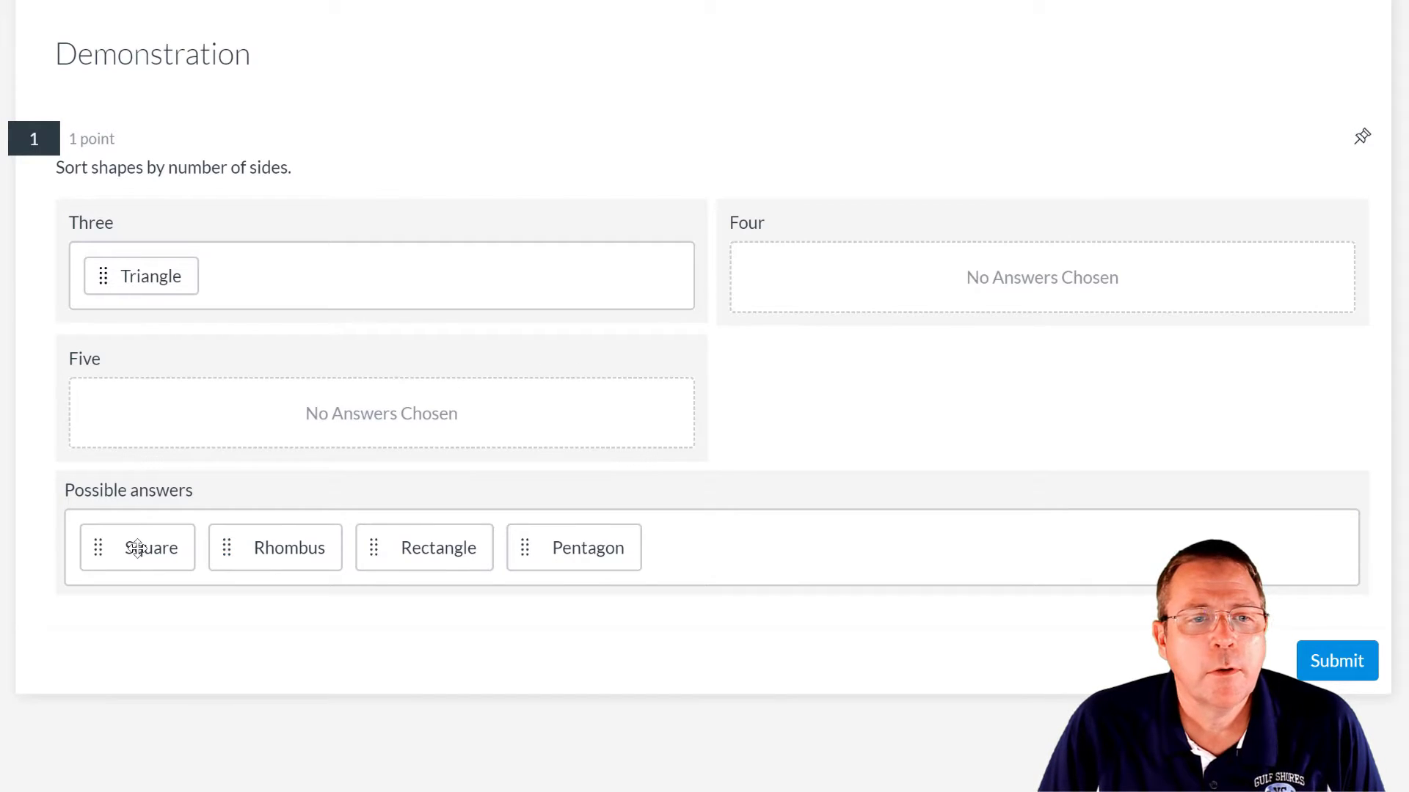
drag(583, 544, 484, 429)
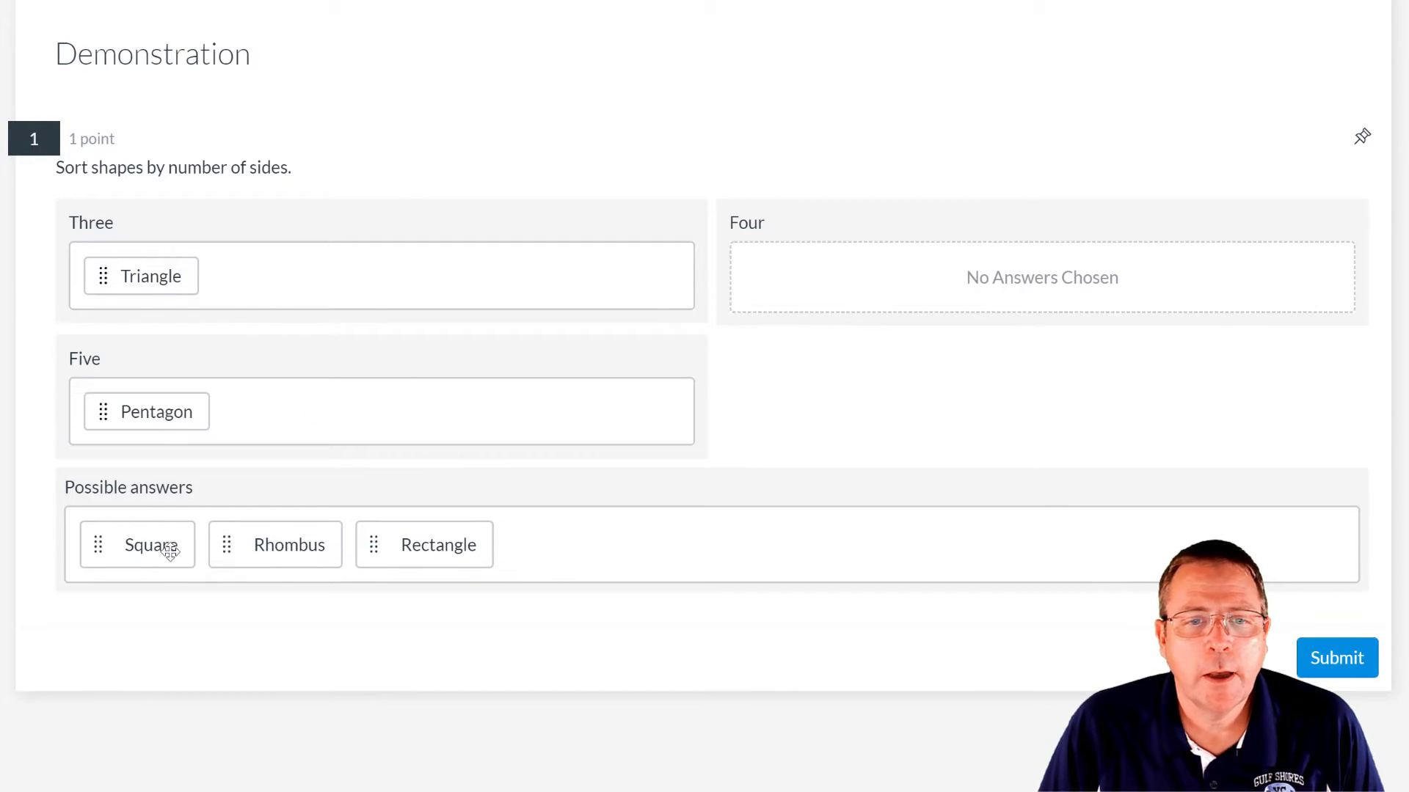
drag(170, 552, 946, 283)
drag(289, 541, 864, 294)
drag(187, 542, 1114, 271)
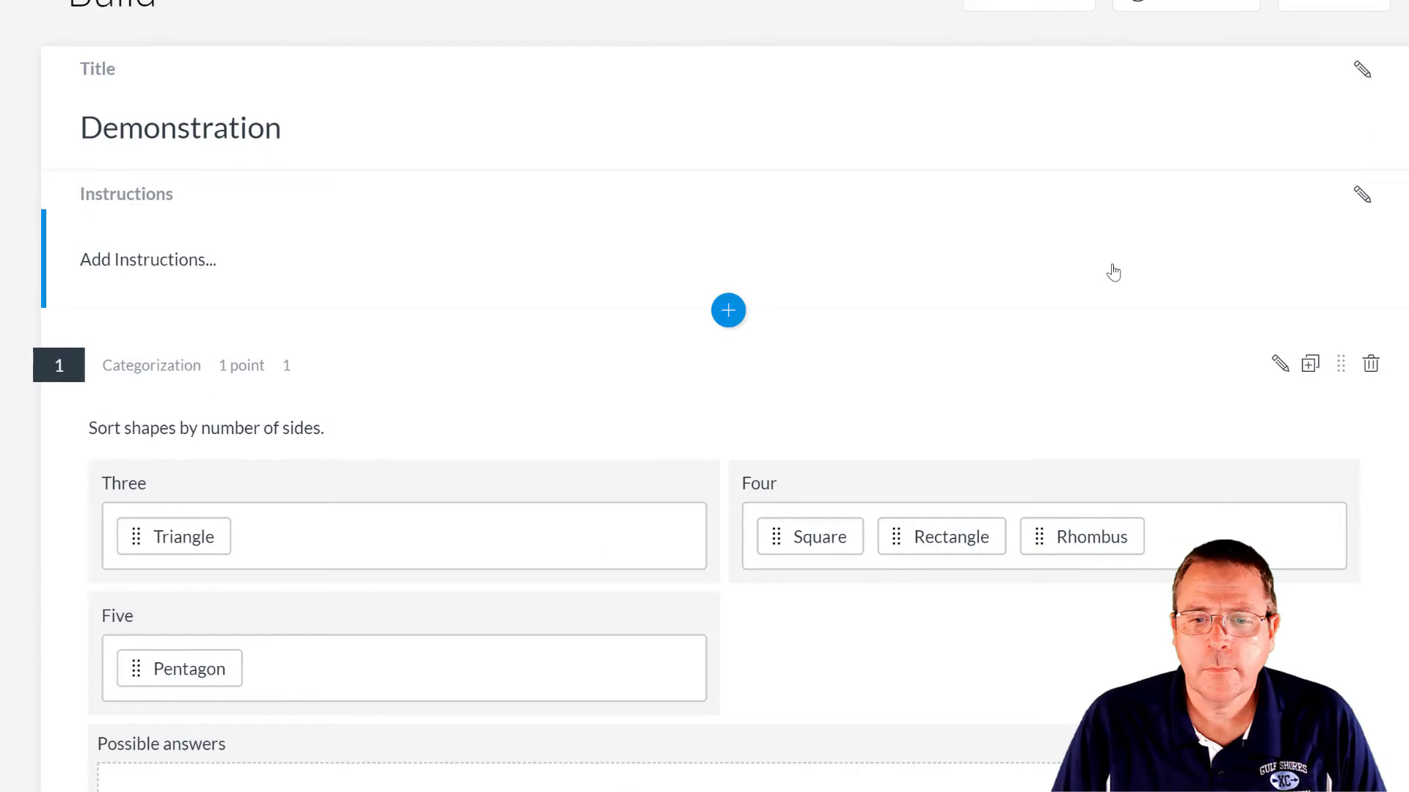
- Back in the builder, insert a Matching question titled 2
click(1113, 270)
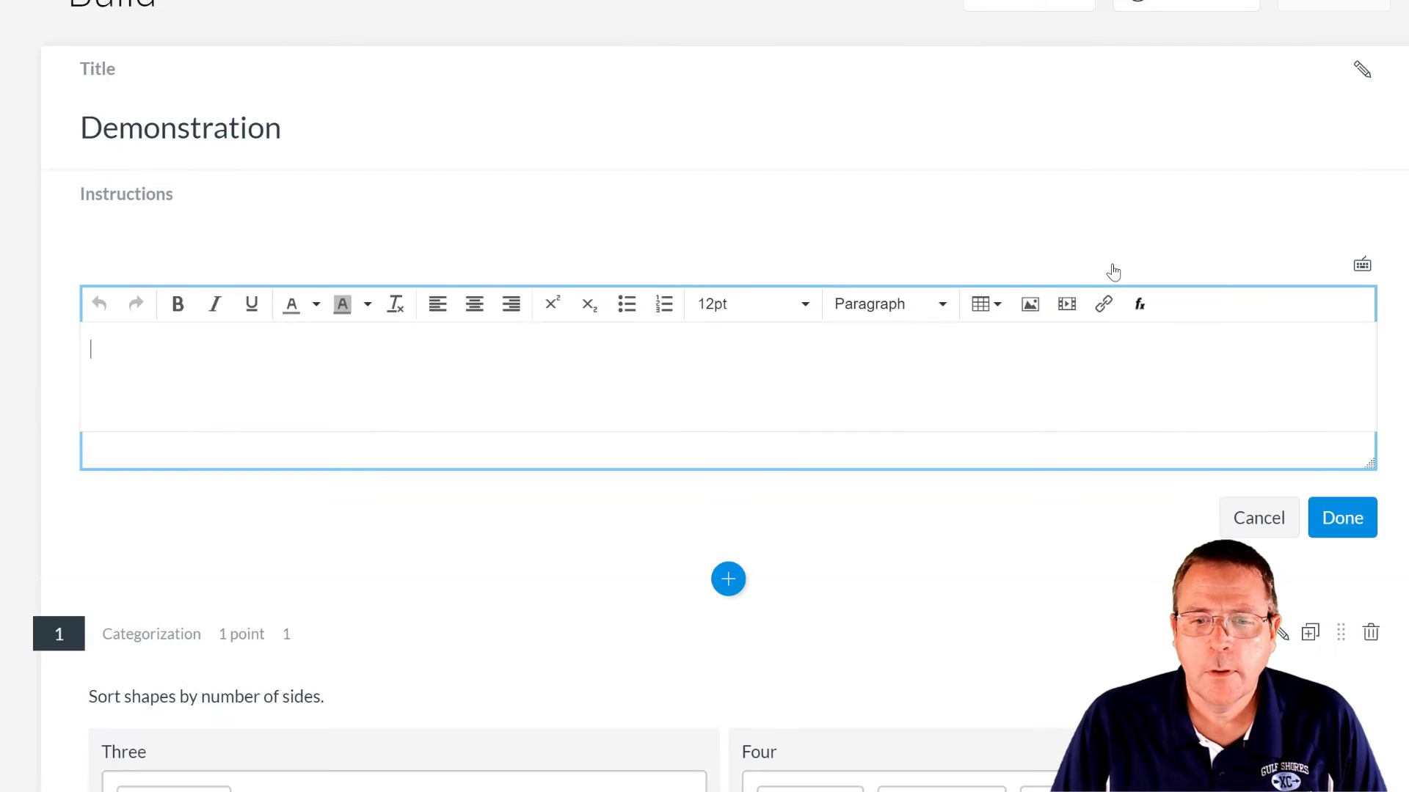
scroll(890, 311, down, 4)
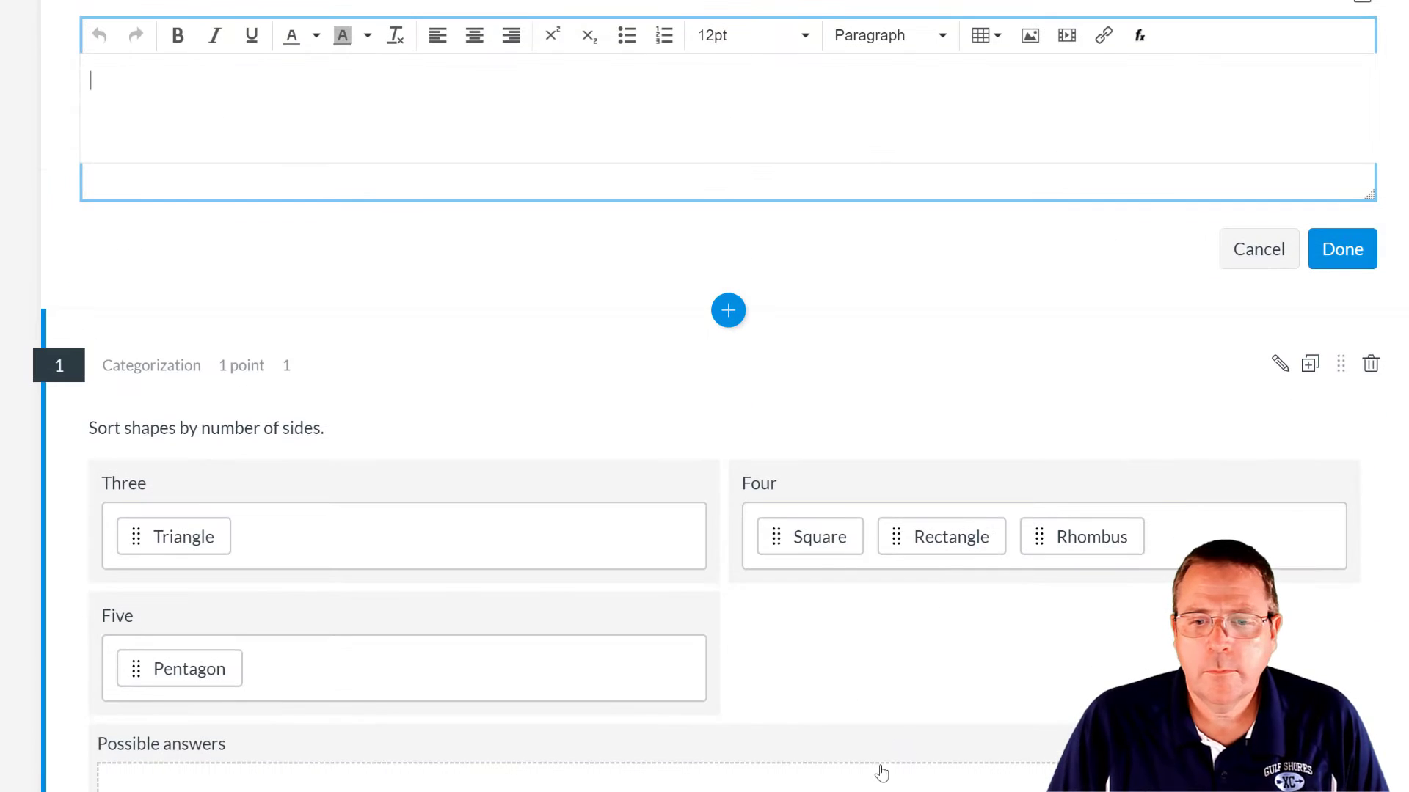
click(728, 310)
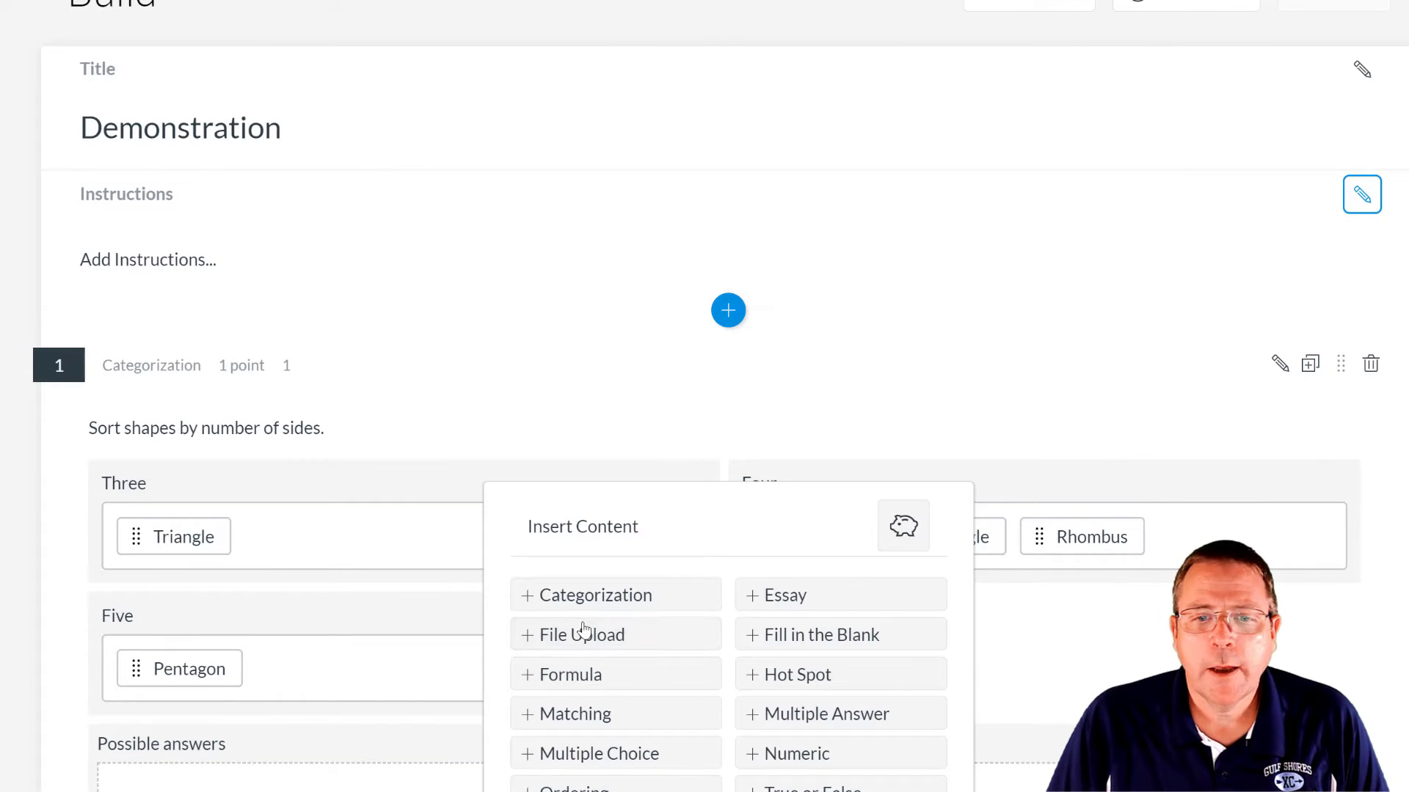
click(579, 718)
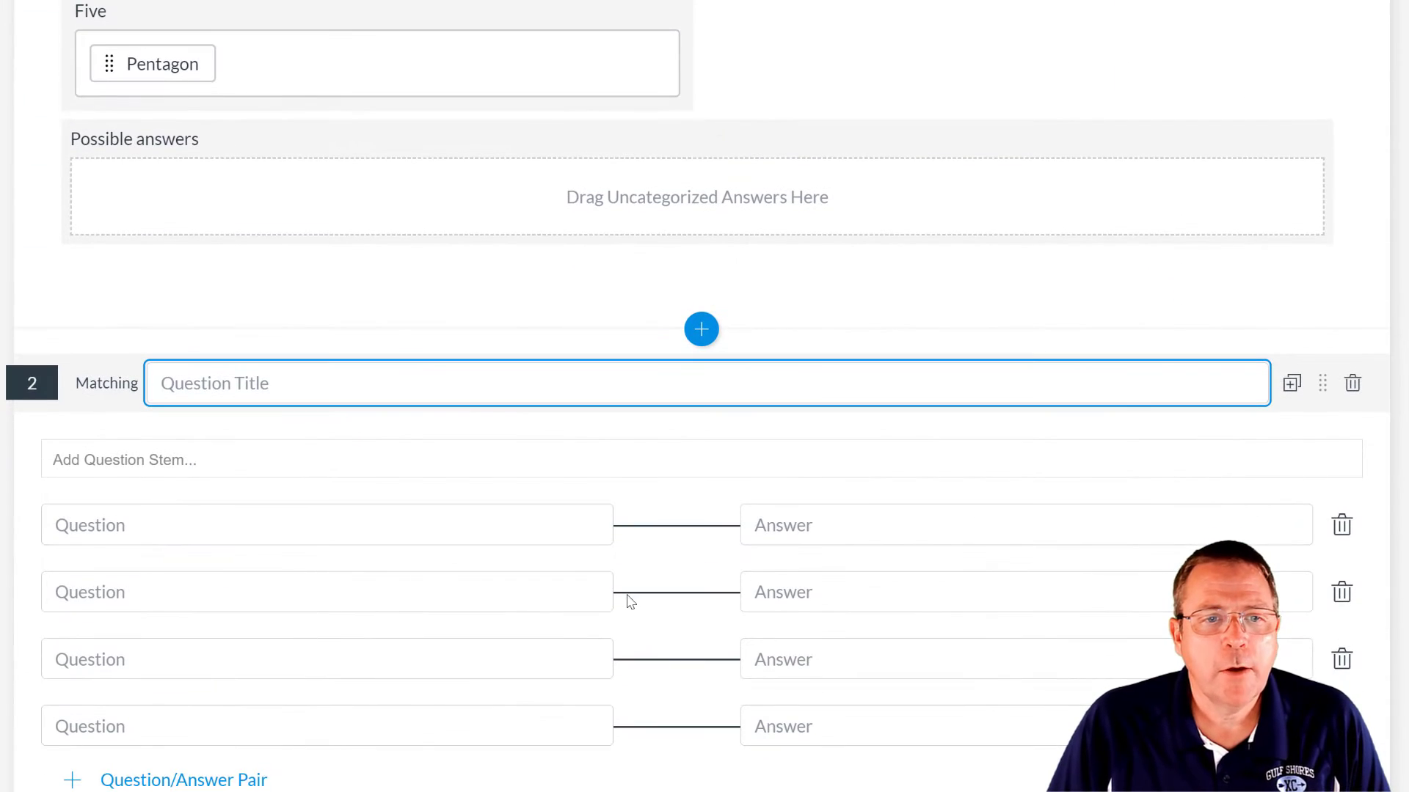
scroll(628, 601, down, 3)
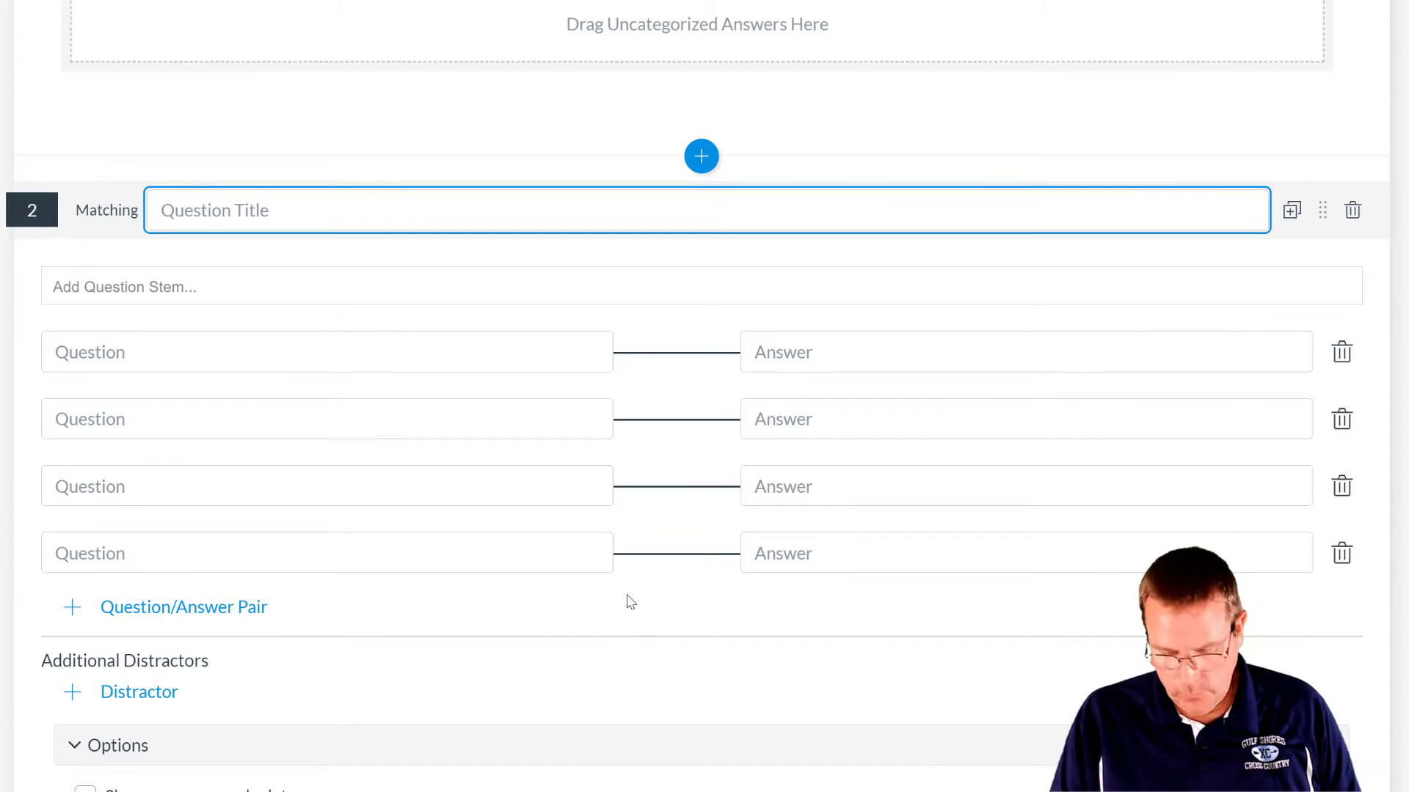
text(2)
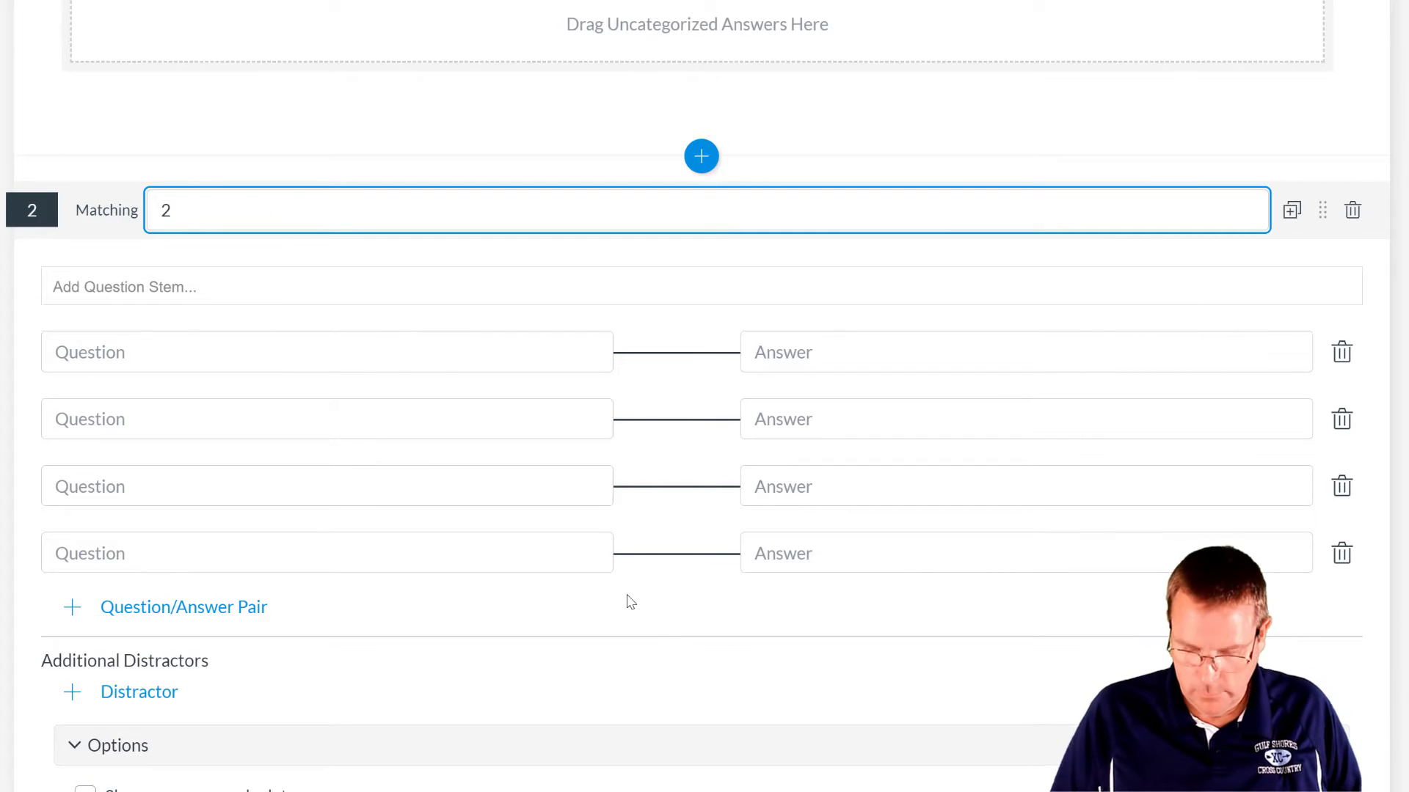
- Enter the prompt and Sky, Sun, Blood, Grass pairs, enable shuffling, and finish
click(227, 287)
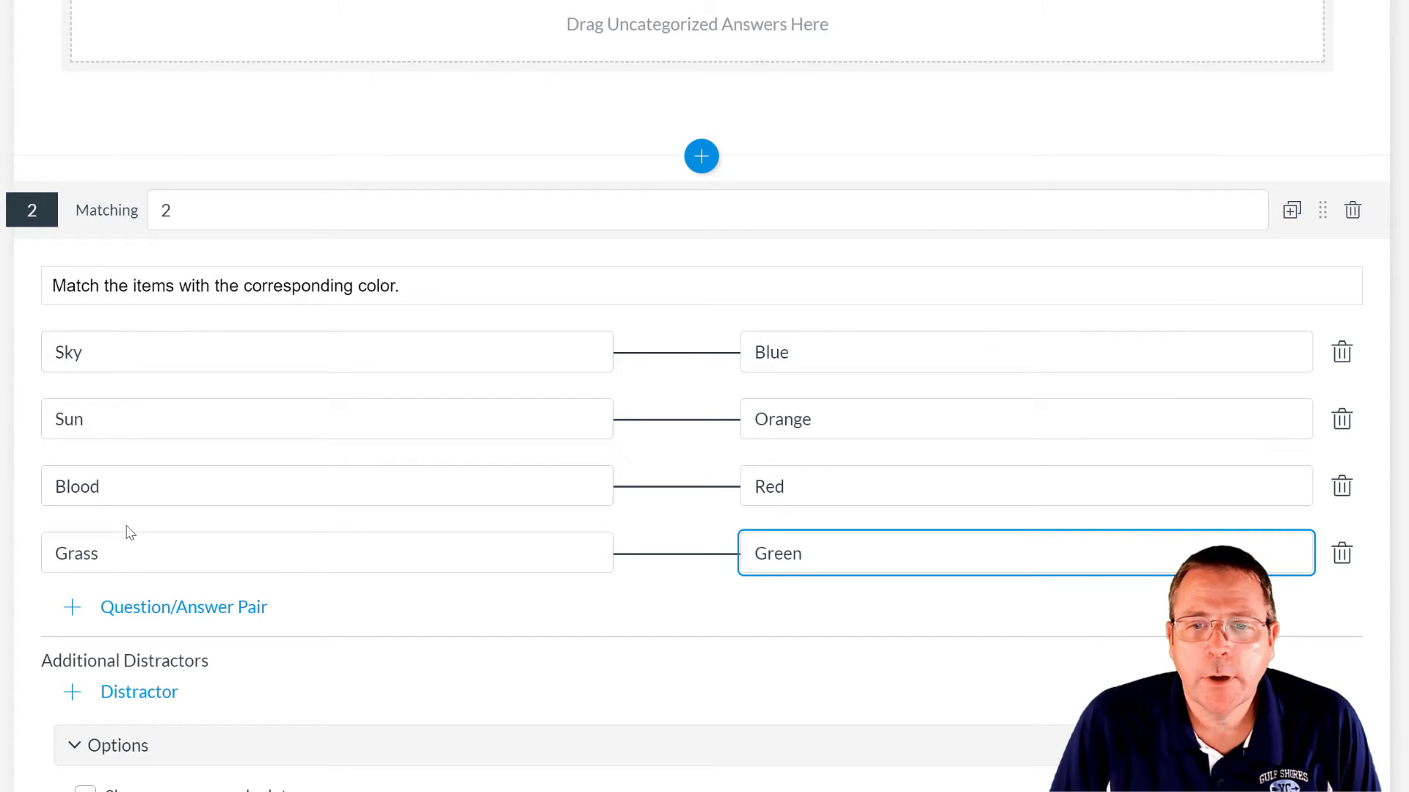
scroll(621, 486, down, 1)
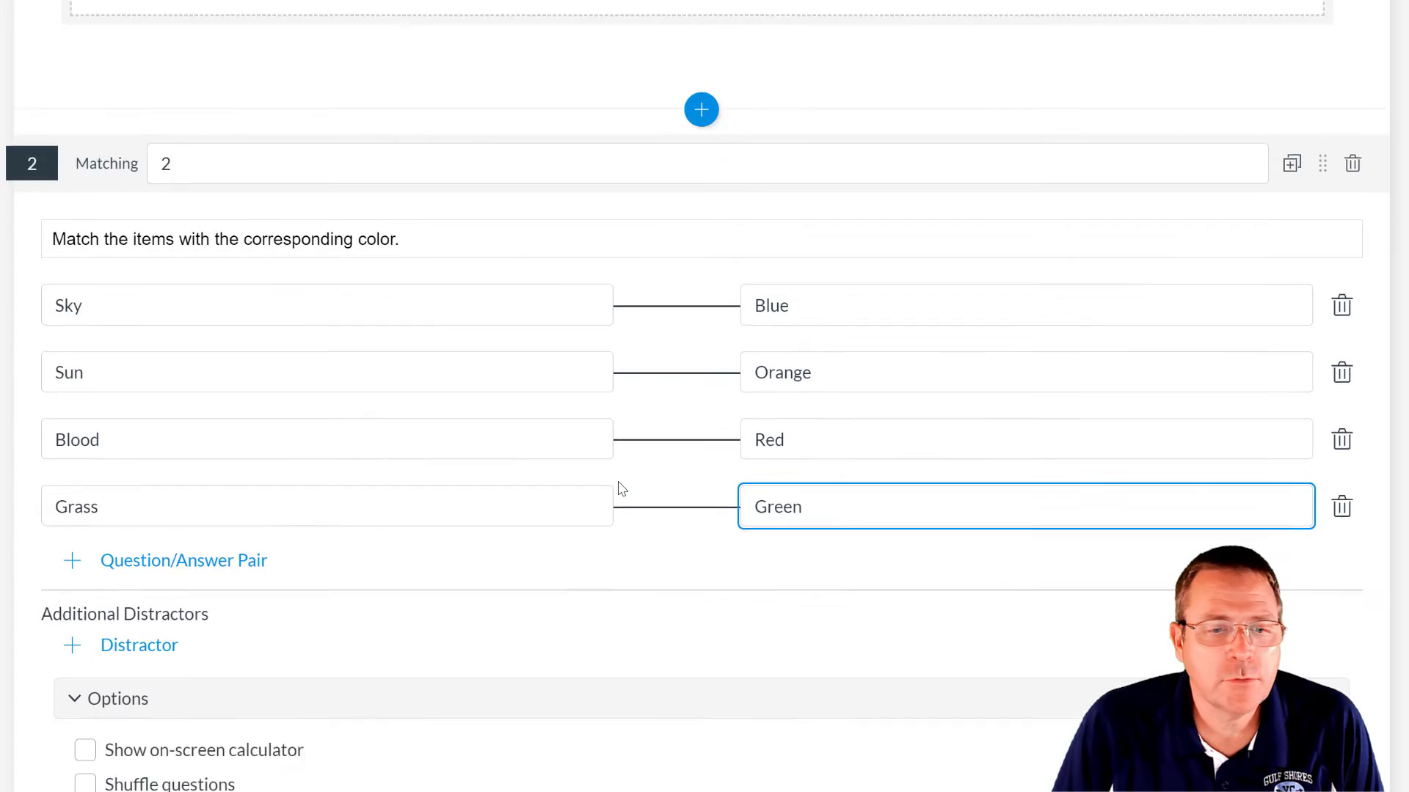
scroll(496, 465, down, 3)
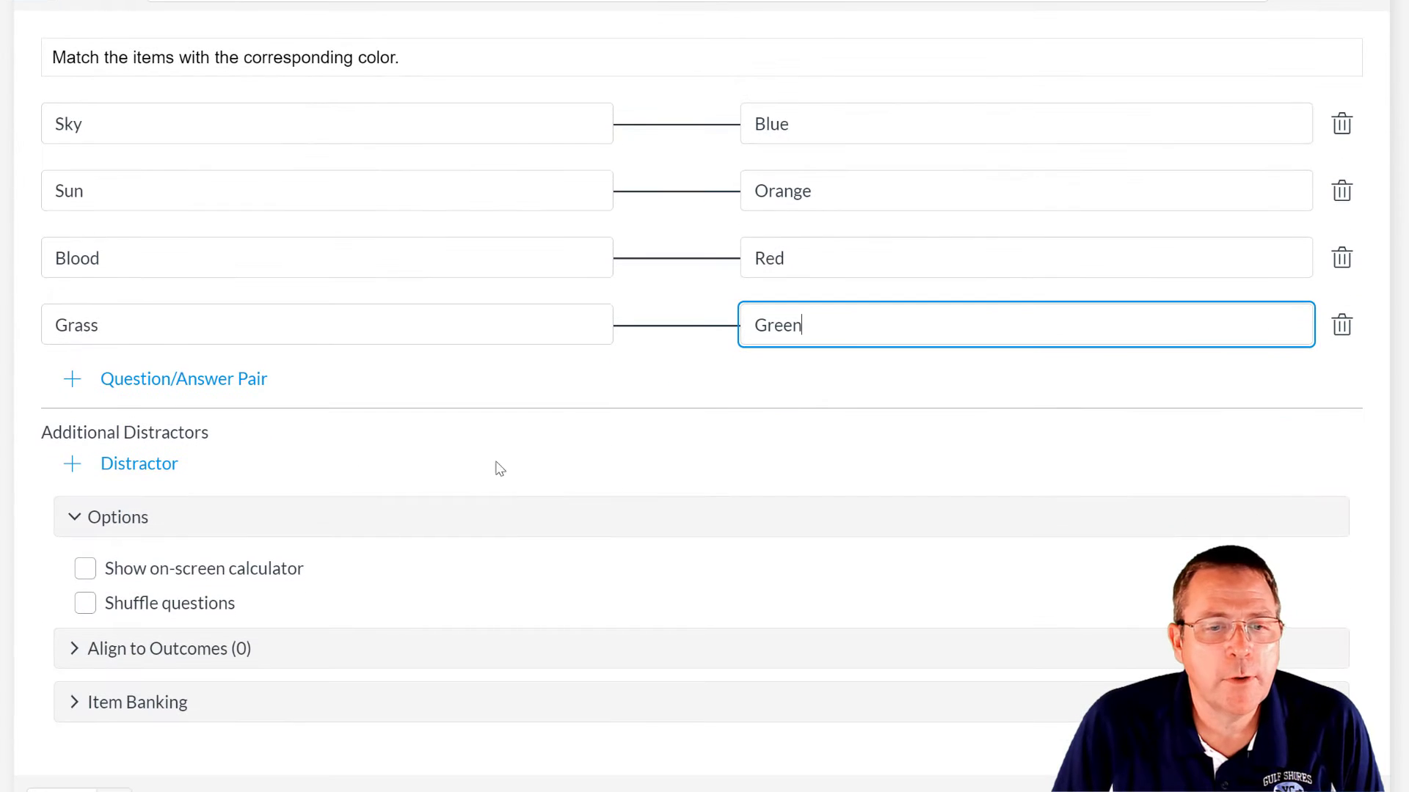
click(85, 604)
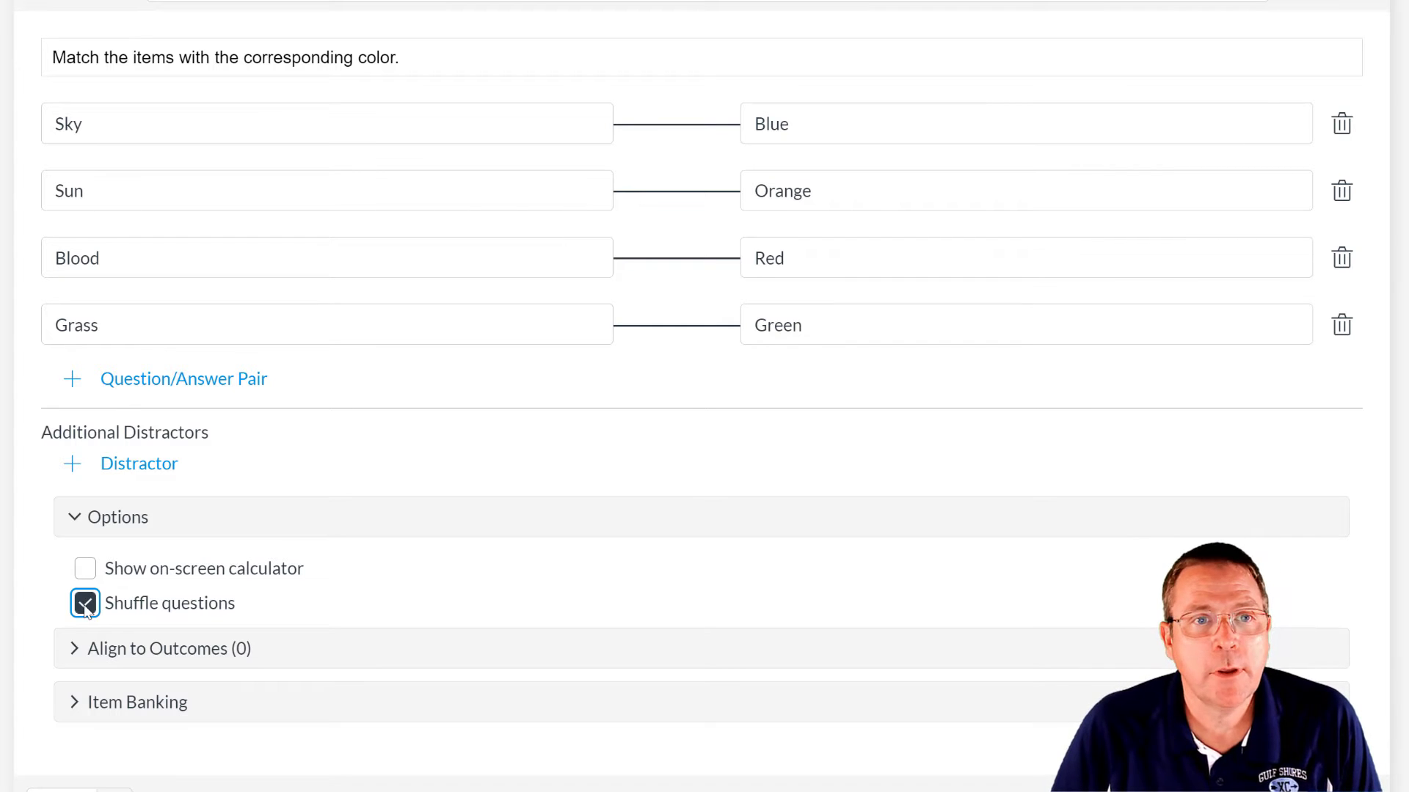
click(69, 791)
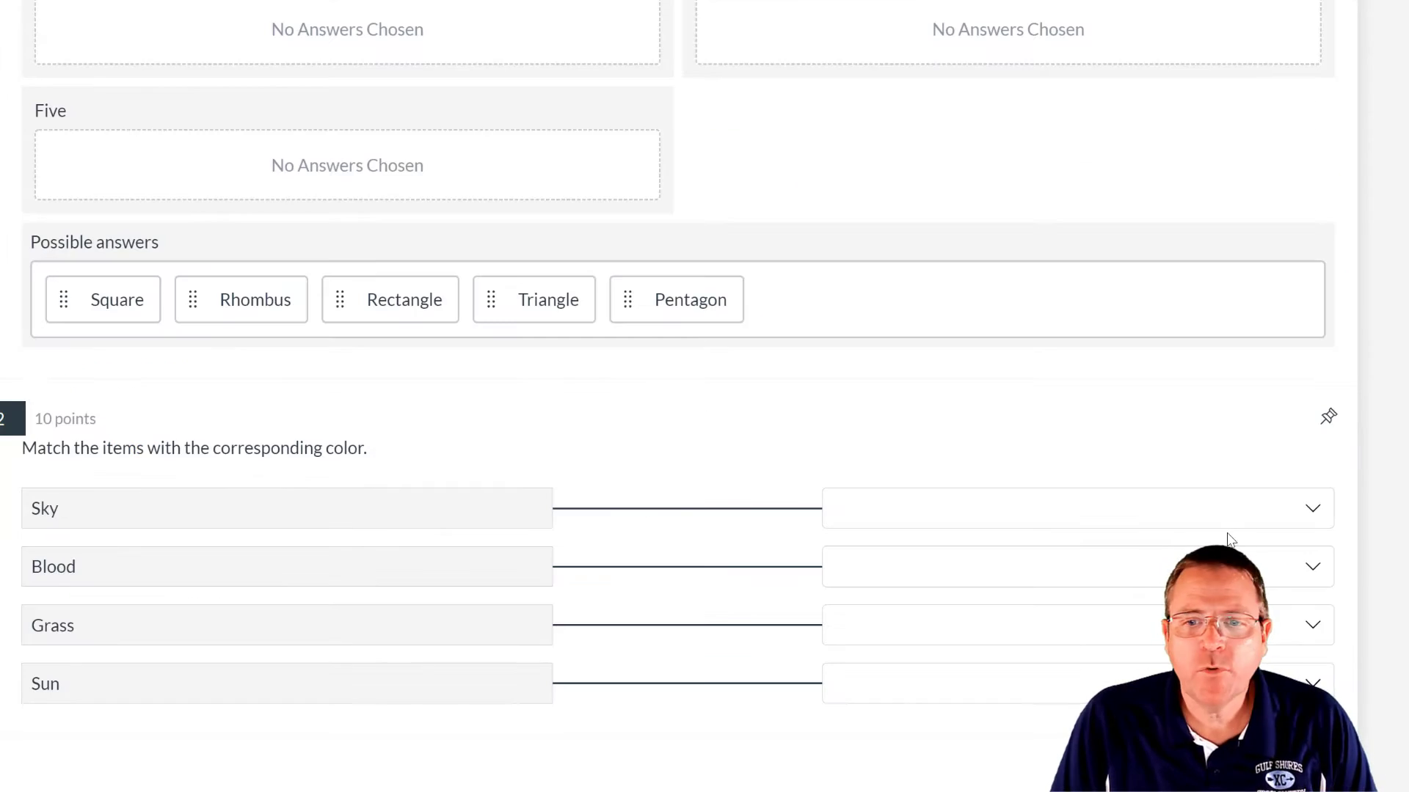
- Pick Blue for Sky, Red for Blood, Green for Grass, and Orange for Sun
click(1318, 510)
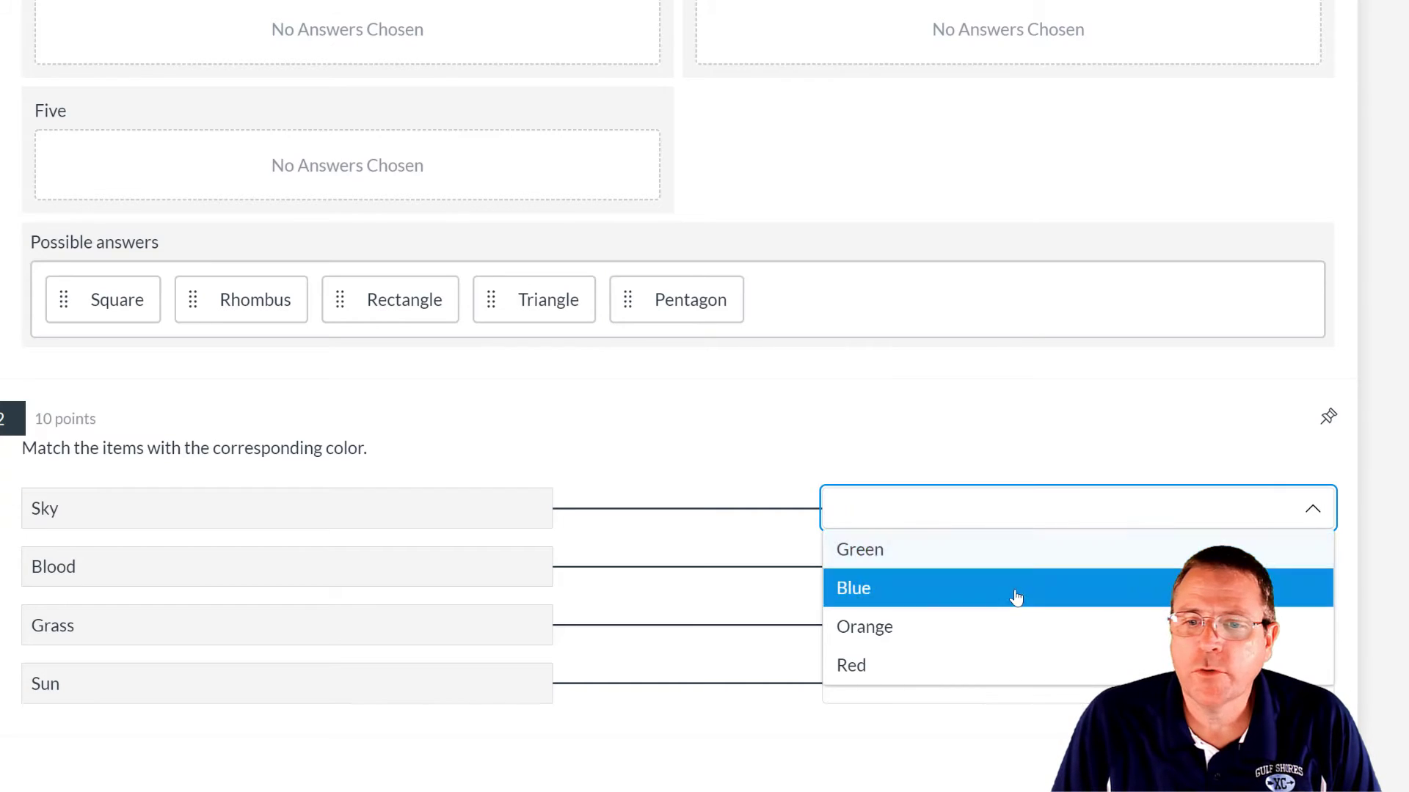
click(1015, 592)
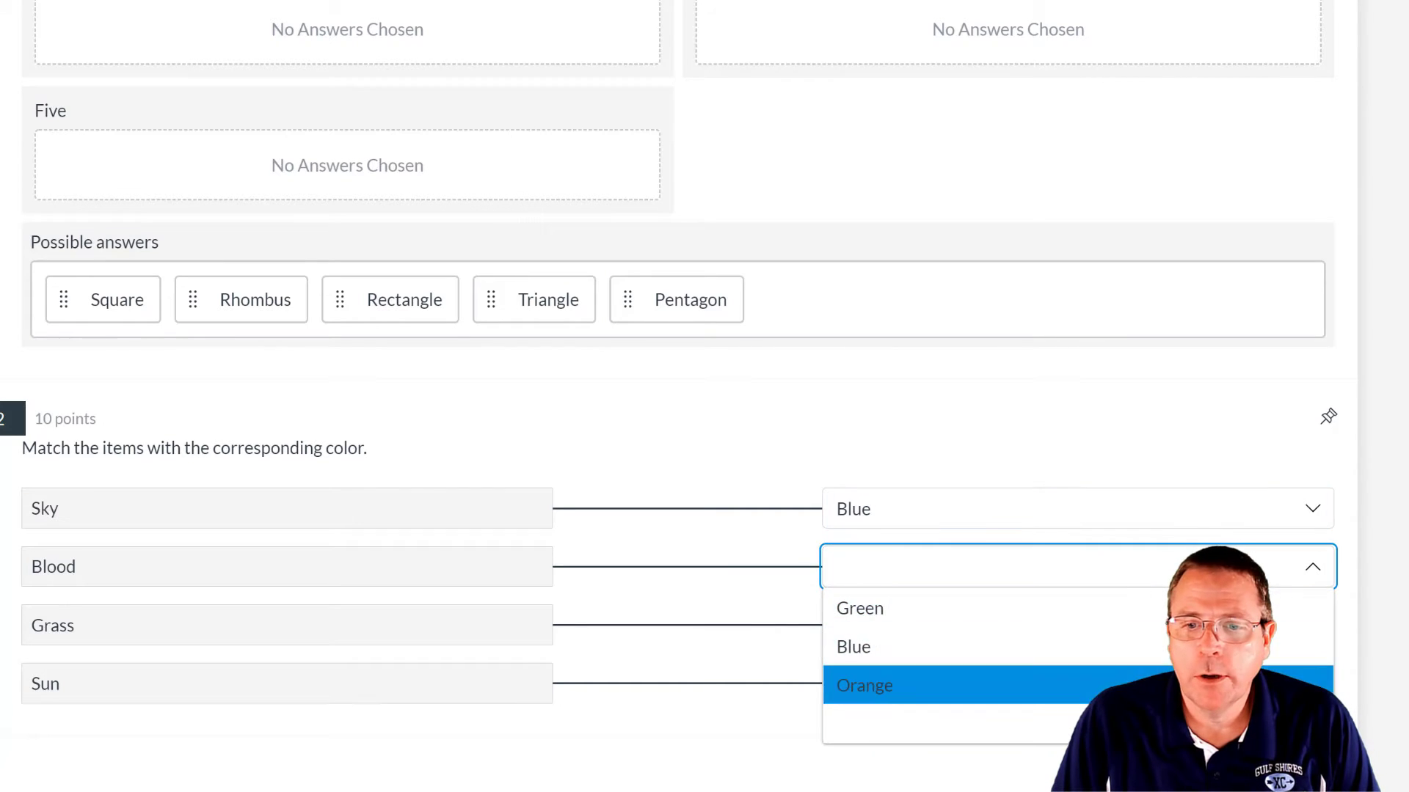
click(1280, 722)
click(1317, 636)
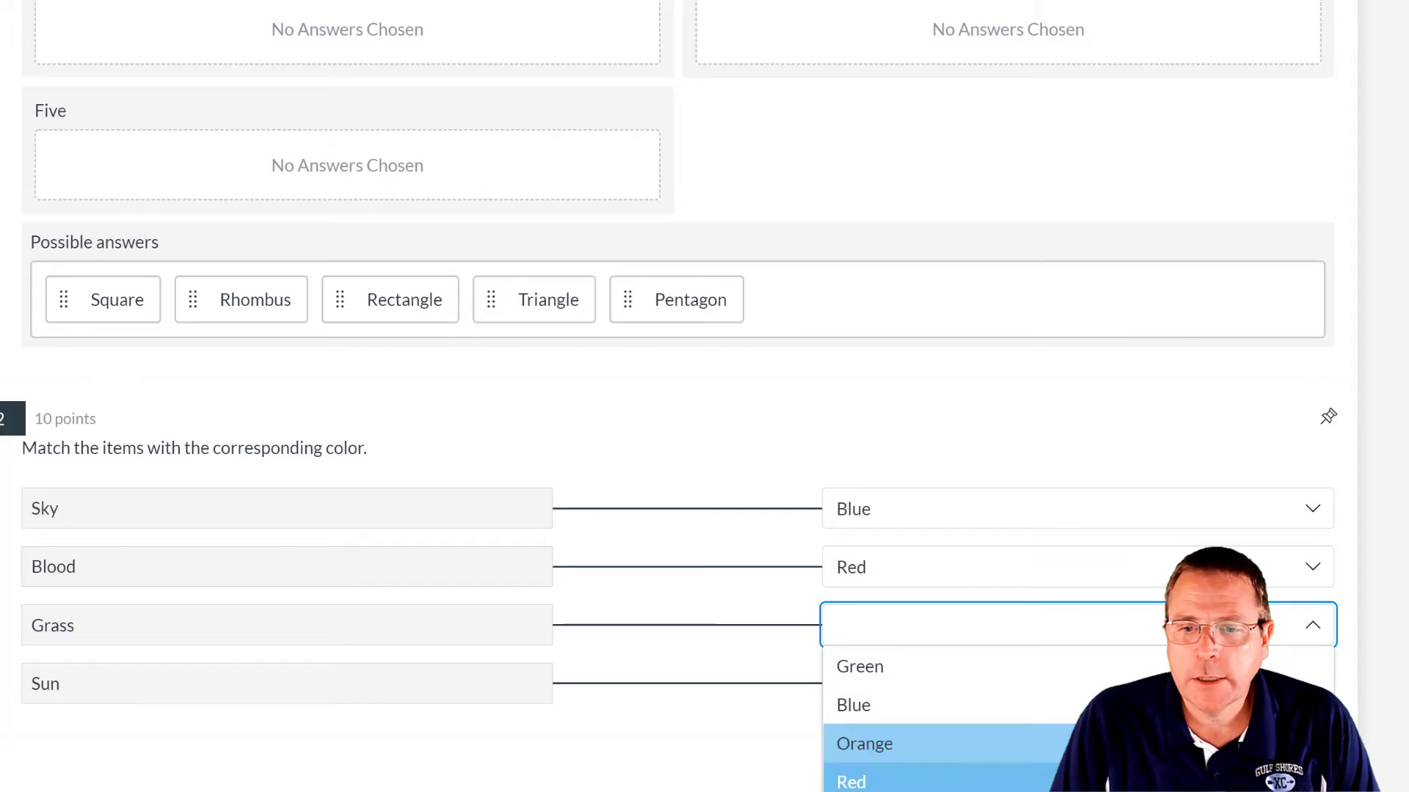
click(1291, 666)
click(1323, 685)
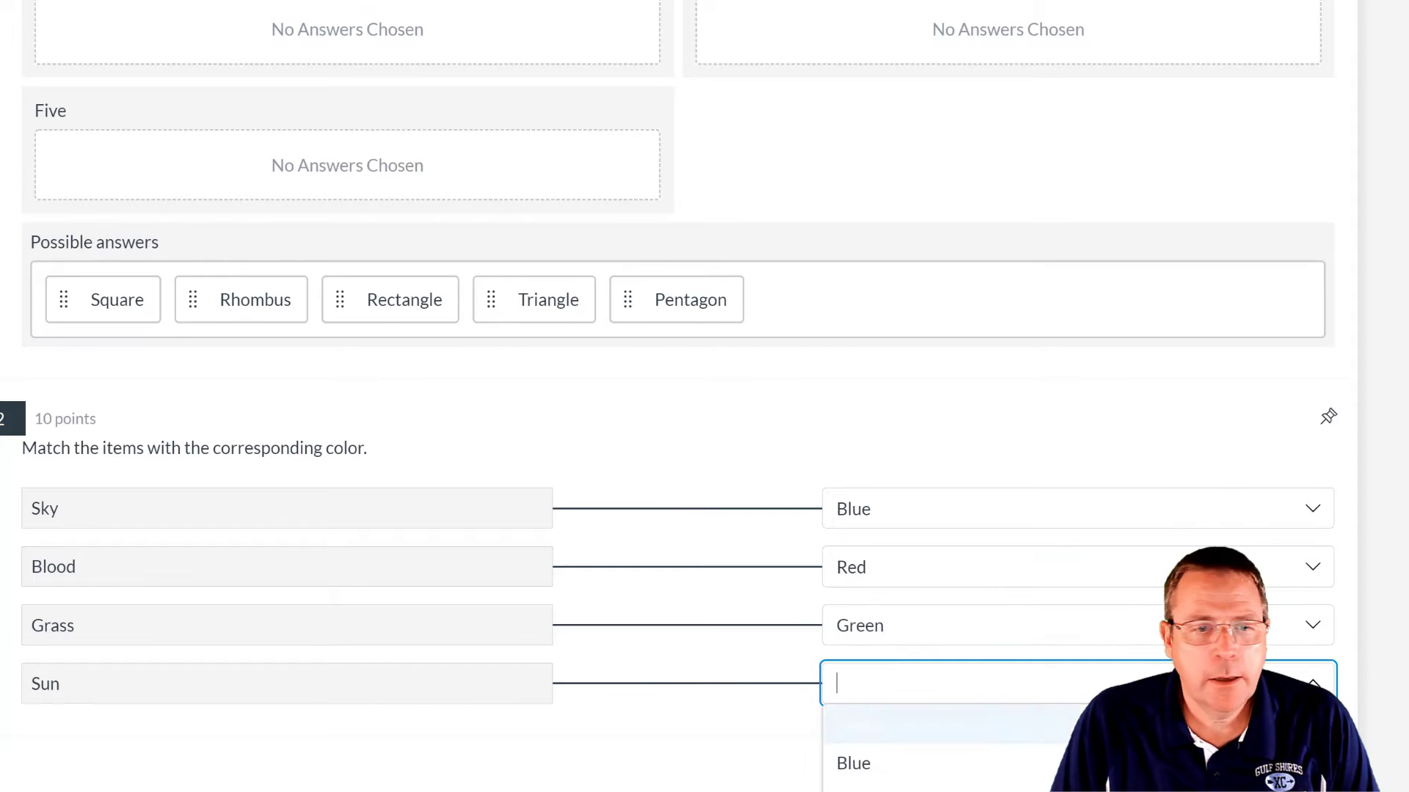
click(1293, 788)
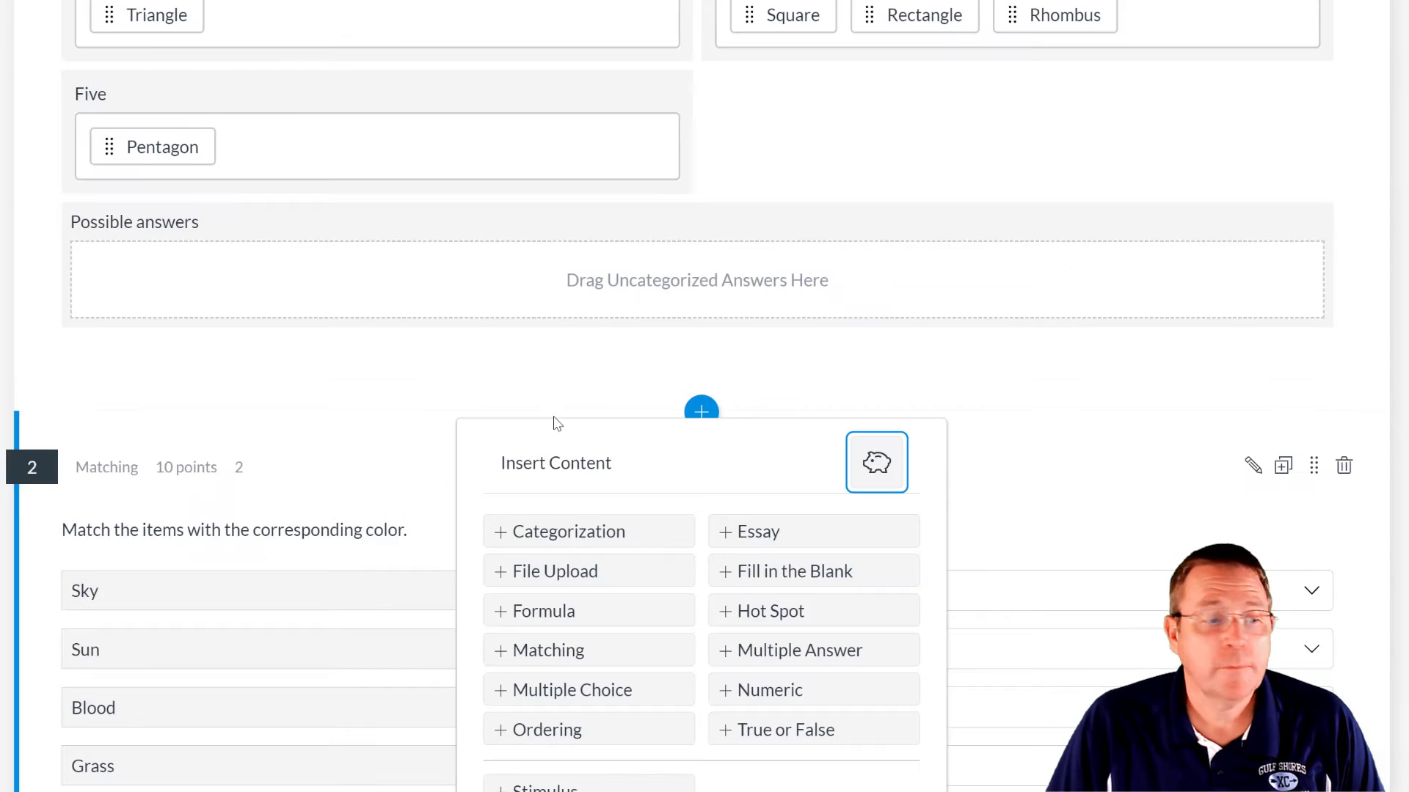
- Insert an Ordering question titled 3, paste the teacher-ranking prompt, and delete the empty fourth answer
click(526, 740)
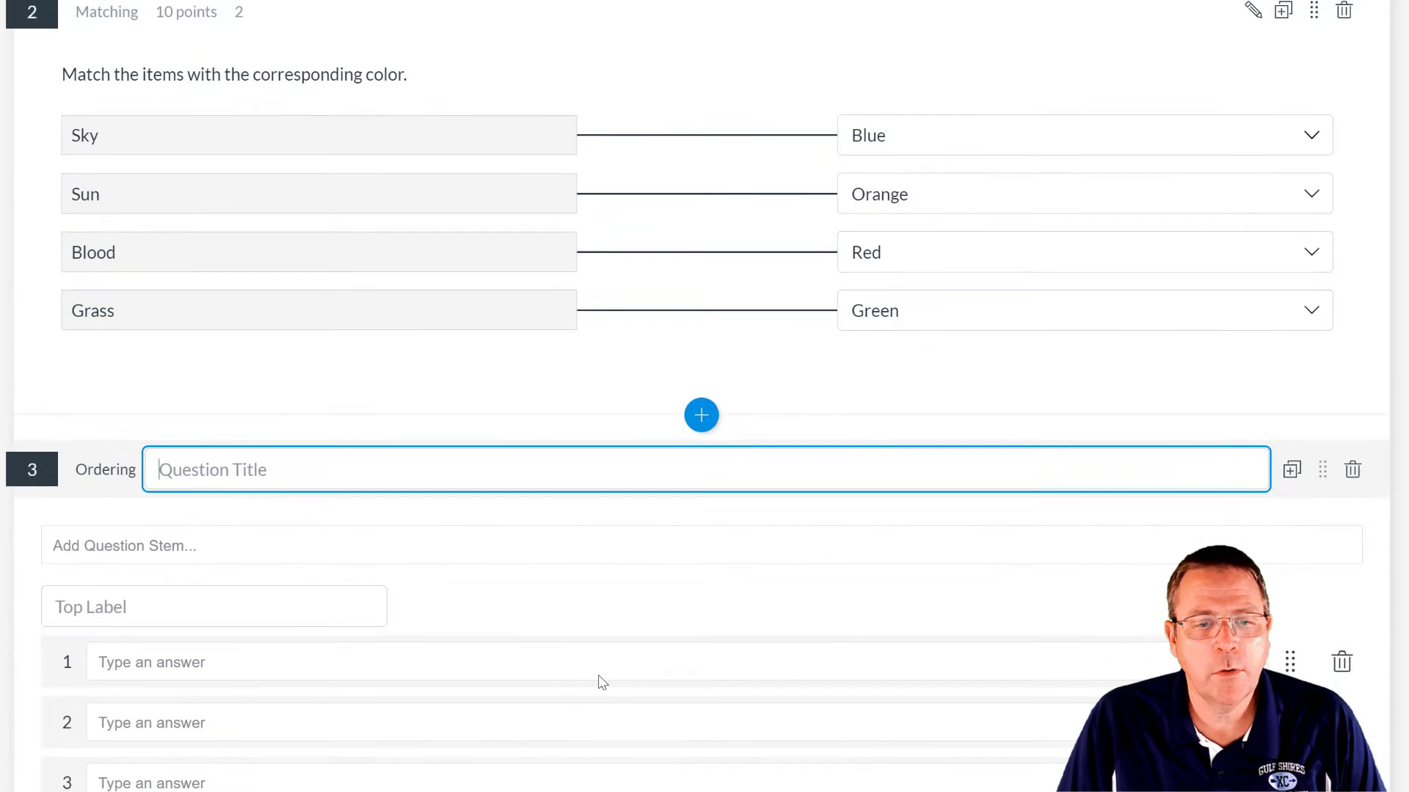
text(O)
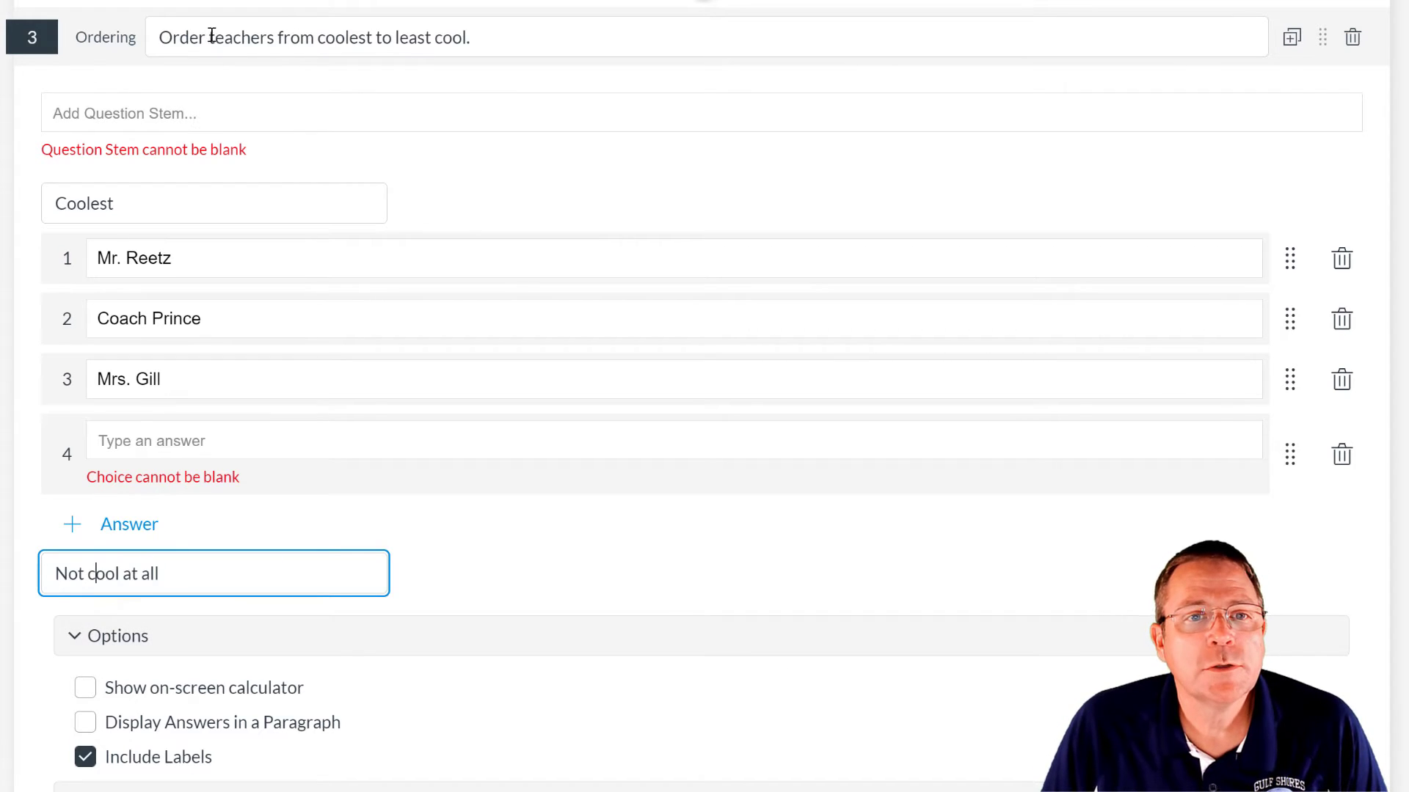
drag(497, 37, 148, 32)
key(ctrl+c)
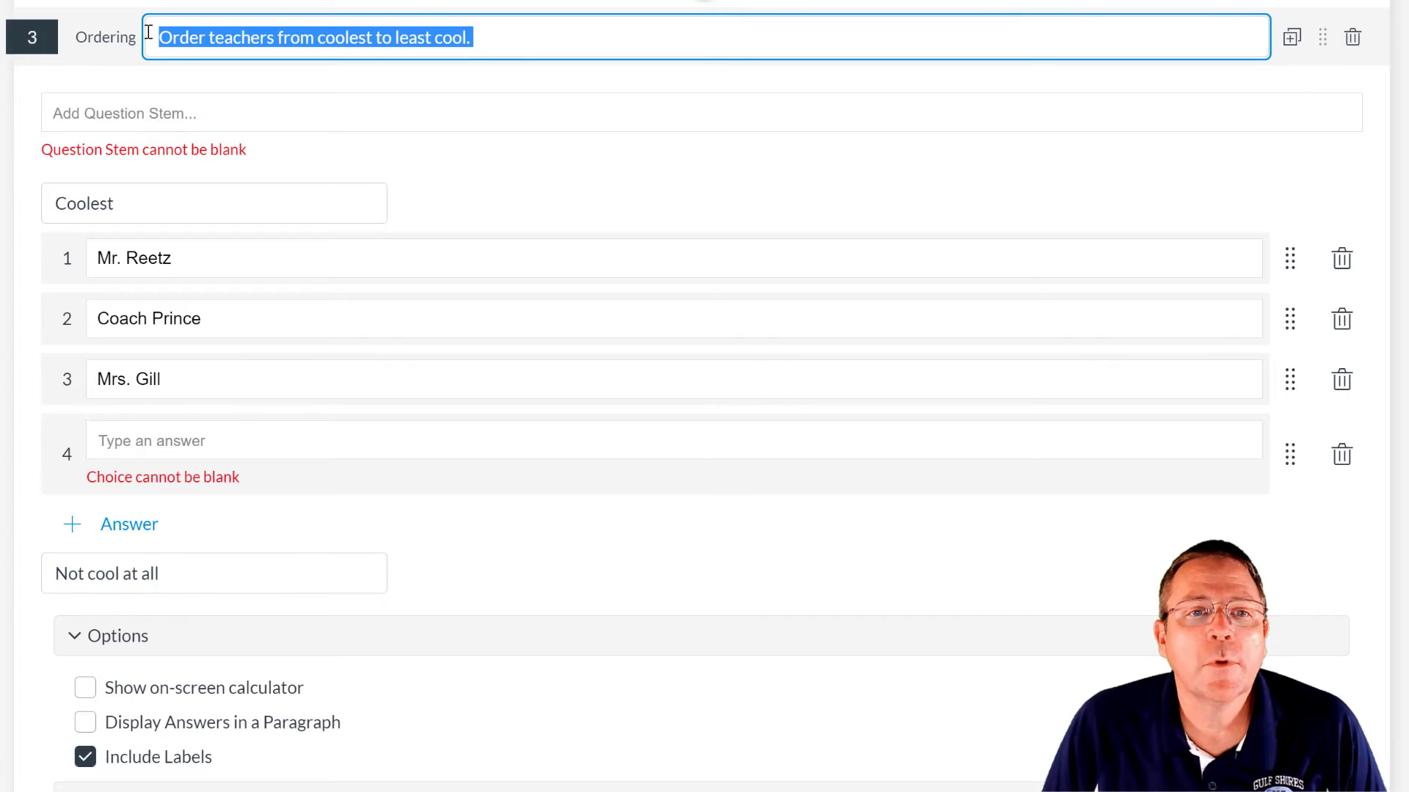
text(3)
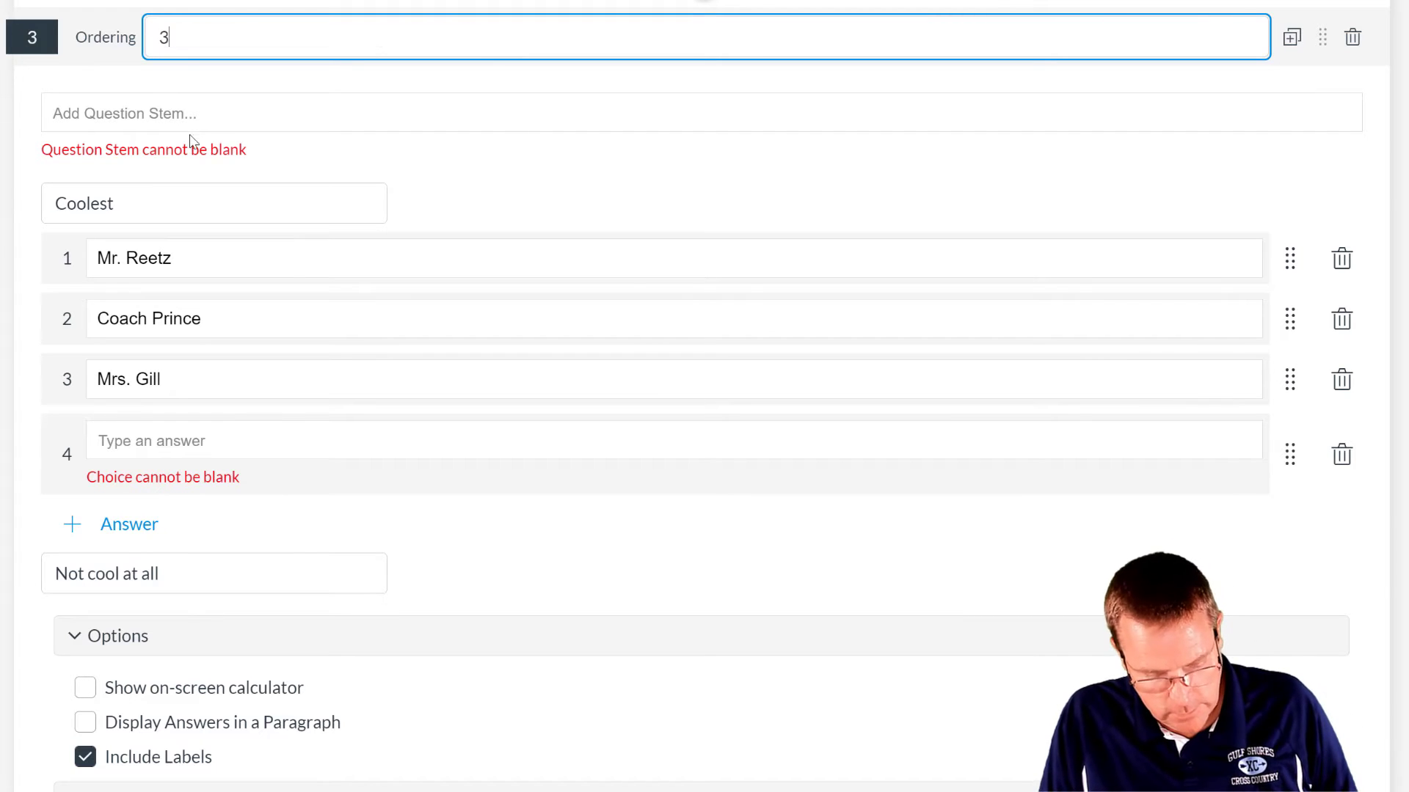
click(193, 112)
key(ctrl+v)
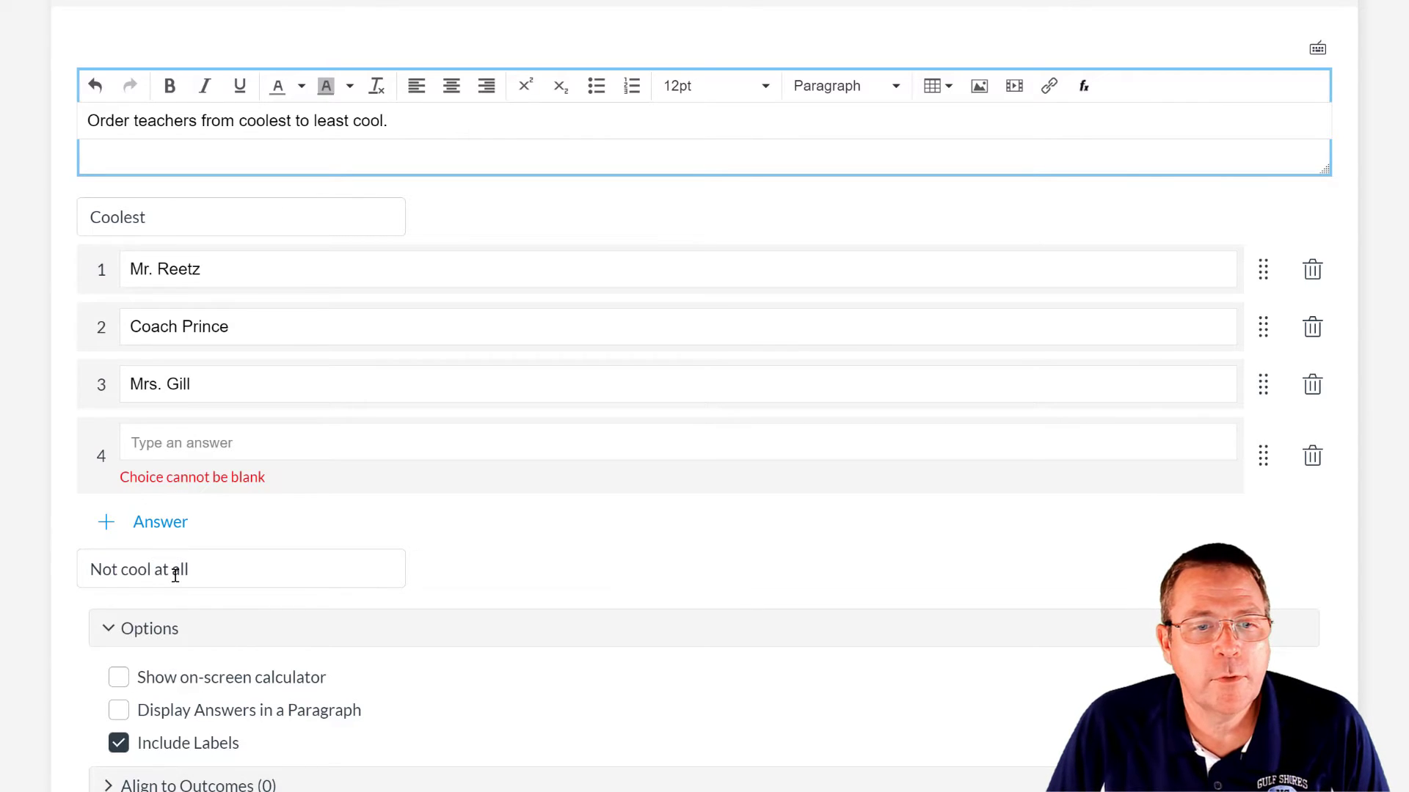
click(1311, 462)
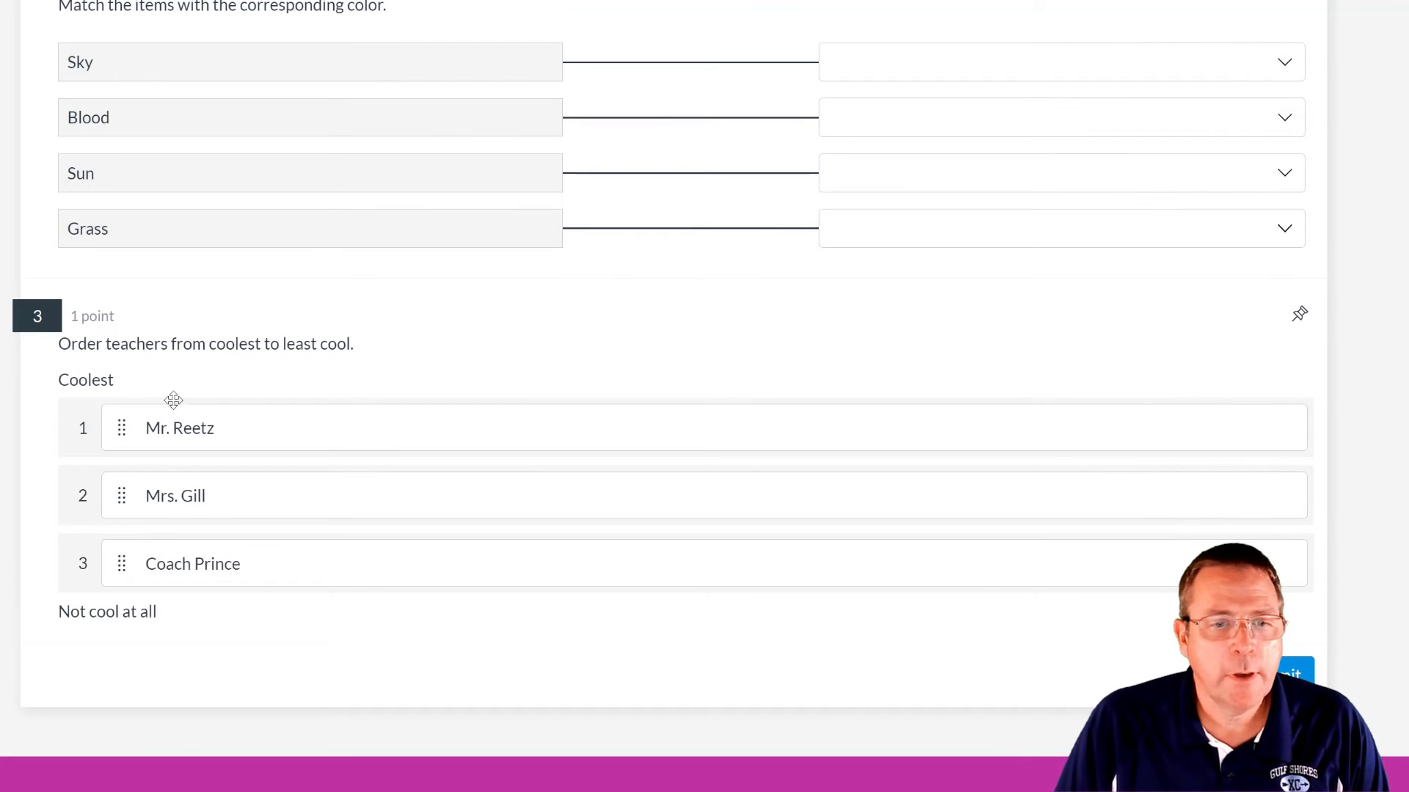
- Reorder the three teacher rows by dragging, then bring up the builder's question-type list
drag(182, 427, 182, 513)
drag(195, 563, 194, 490)
drag(170, 434, 183, 540)
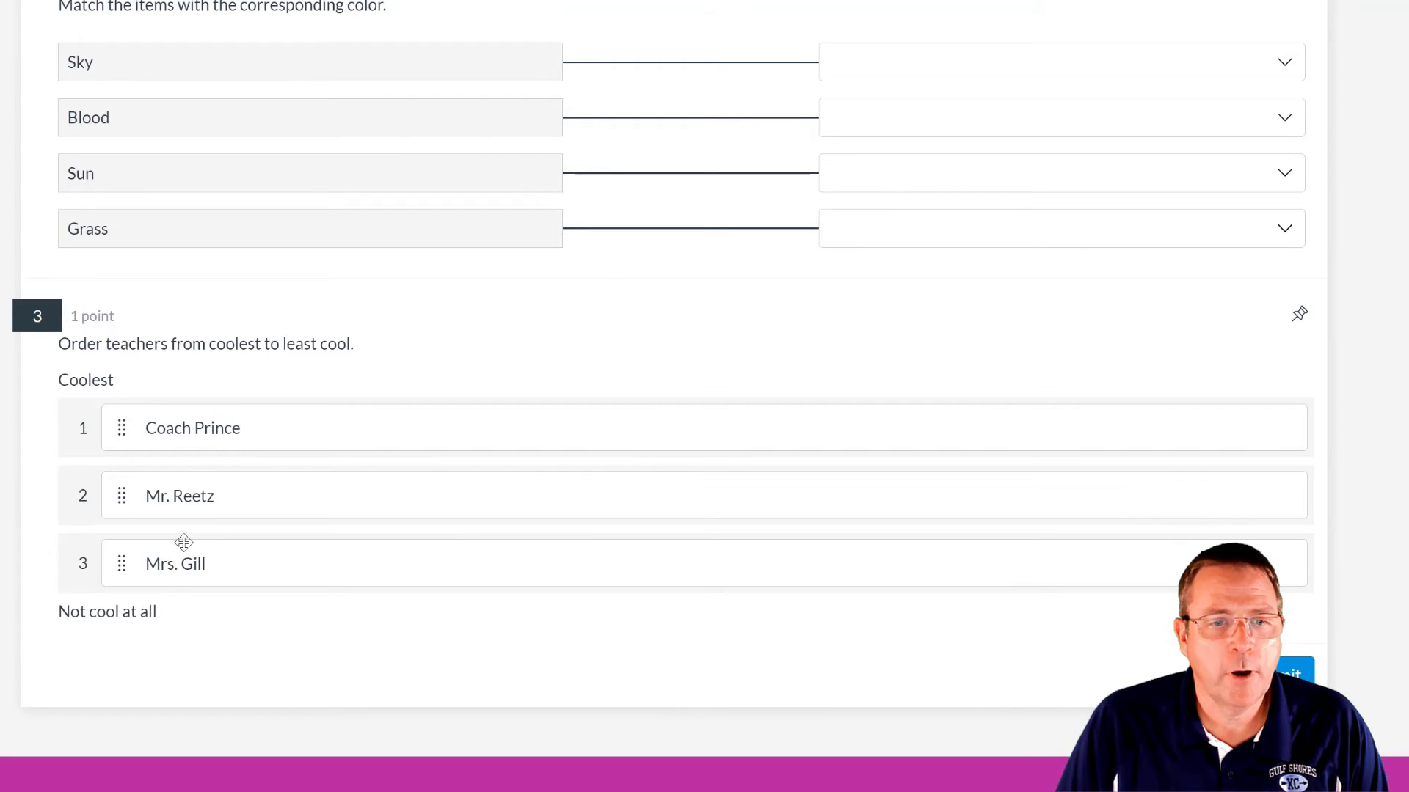
drag(213, 429, 208, 504)
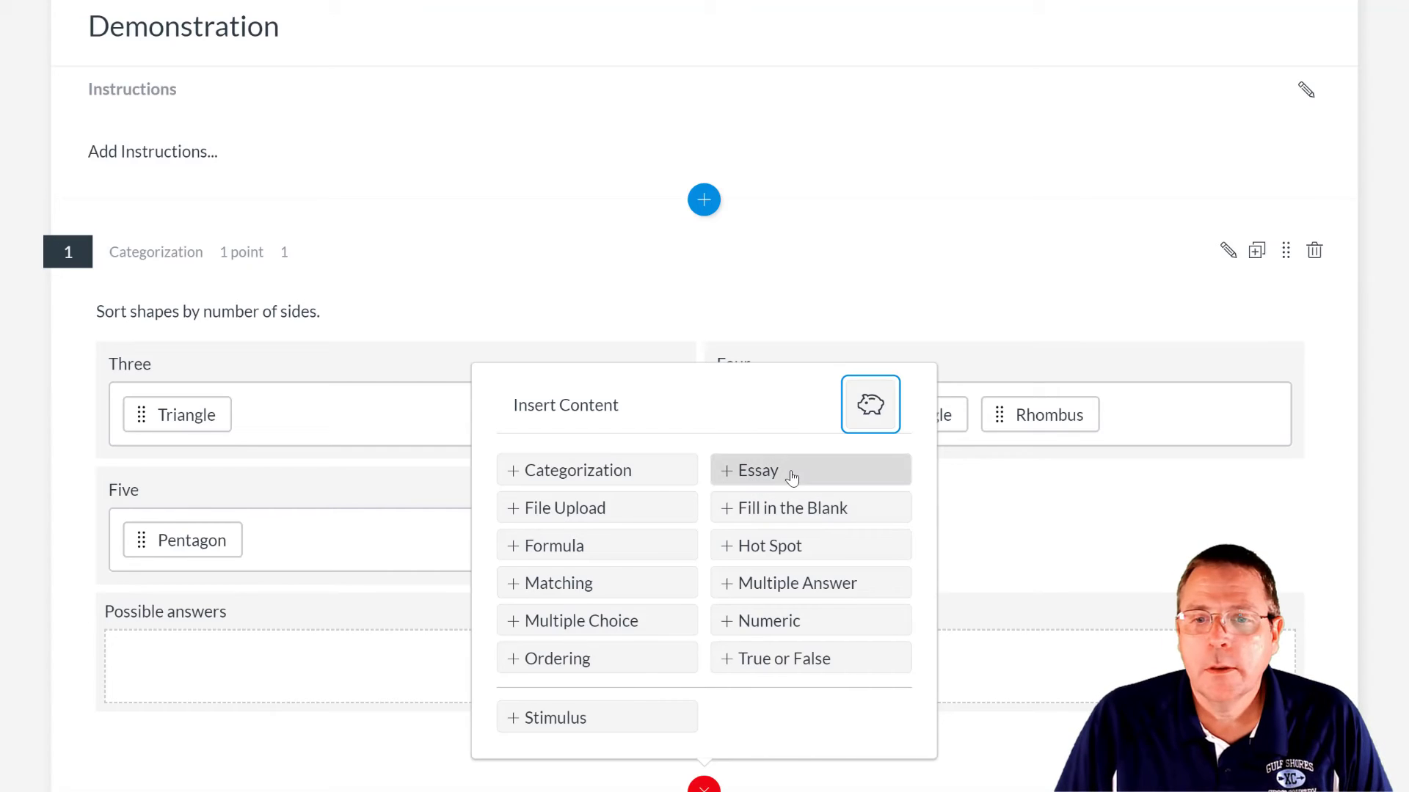
click(791, 475)
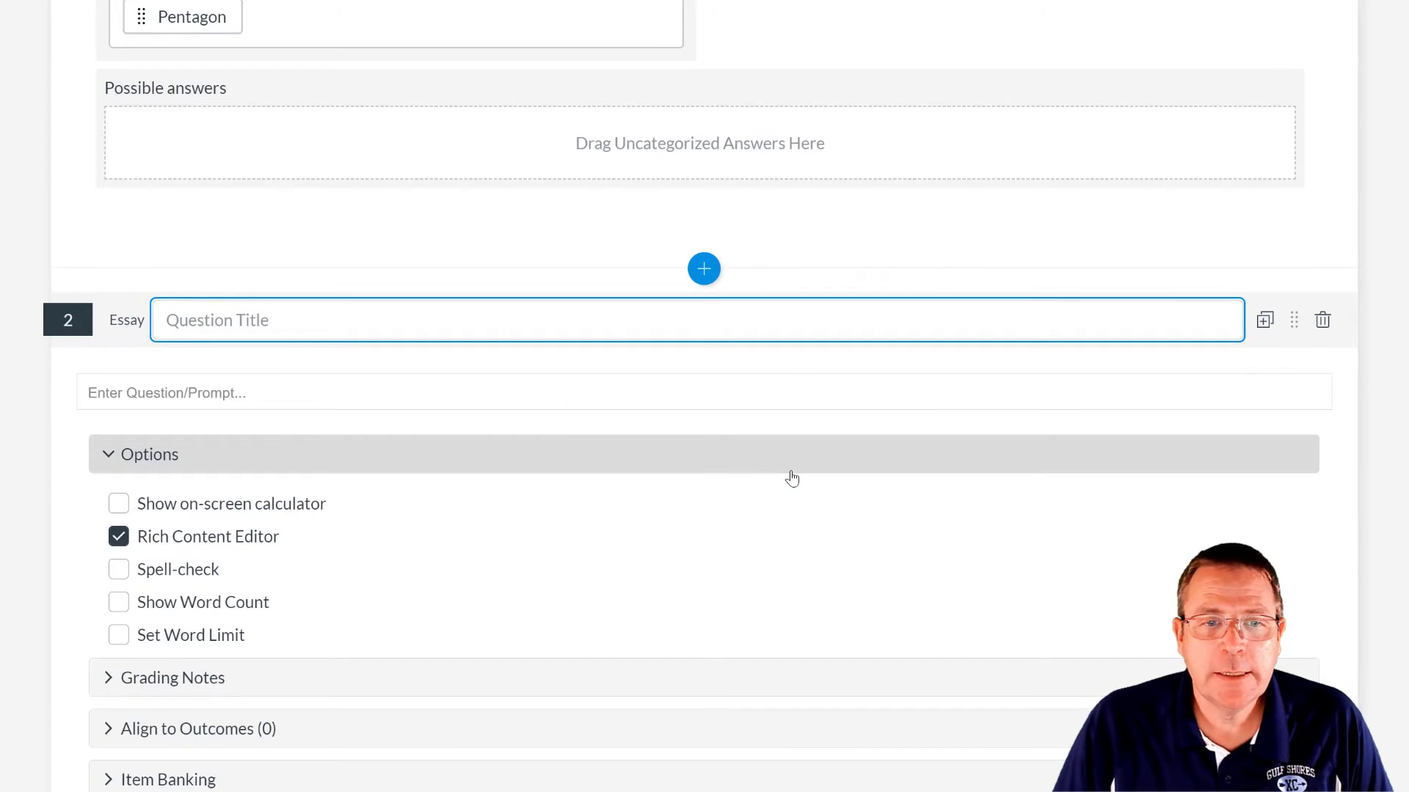
- Title the essay question 4, enable spell-check, and paste the coolest-teacher story prompt
text(4)
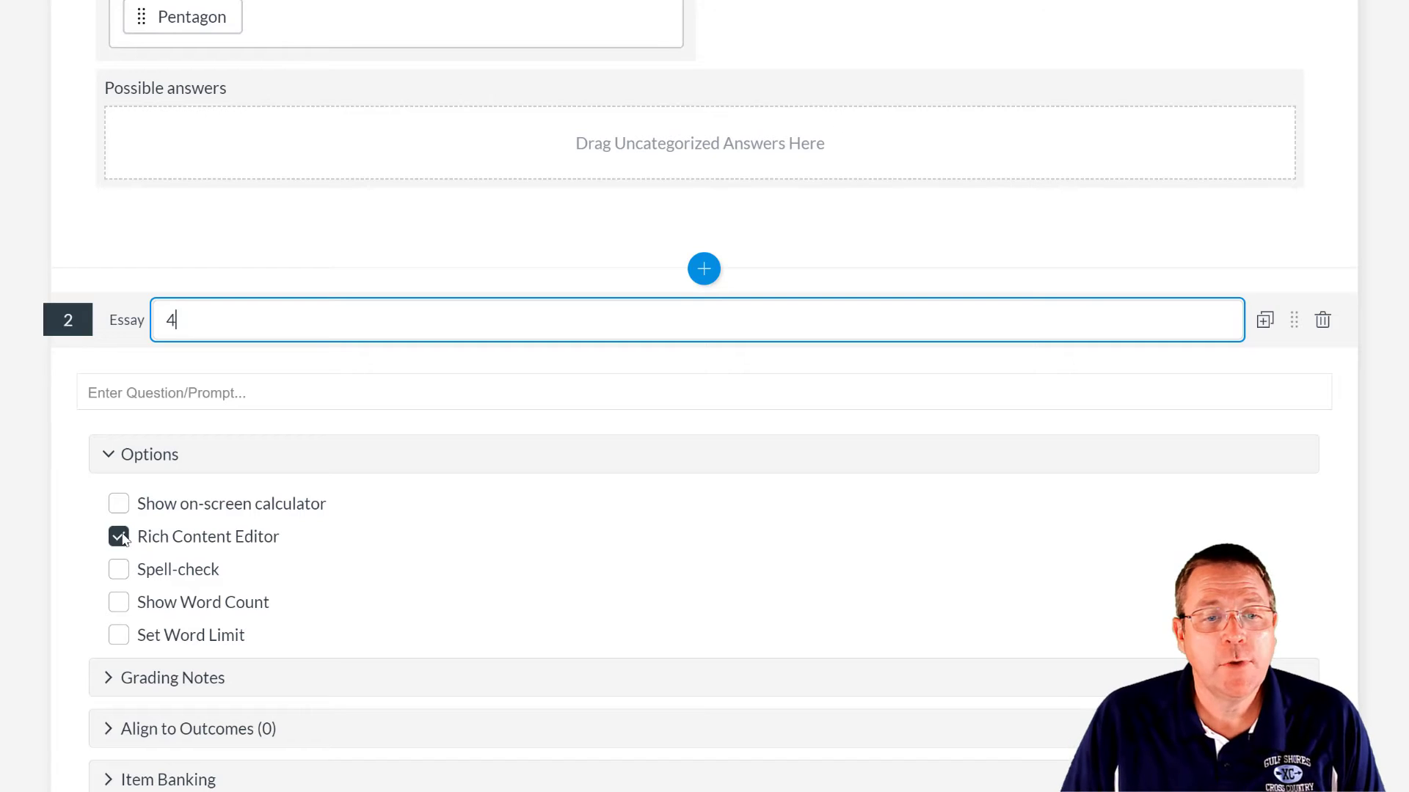
click(119, 570)
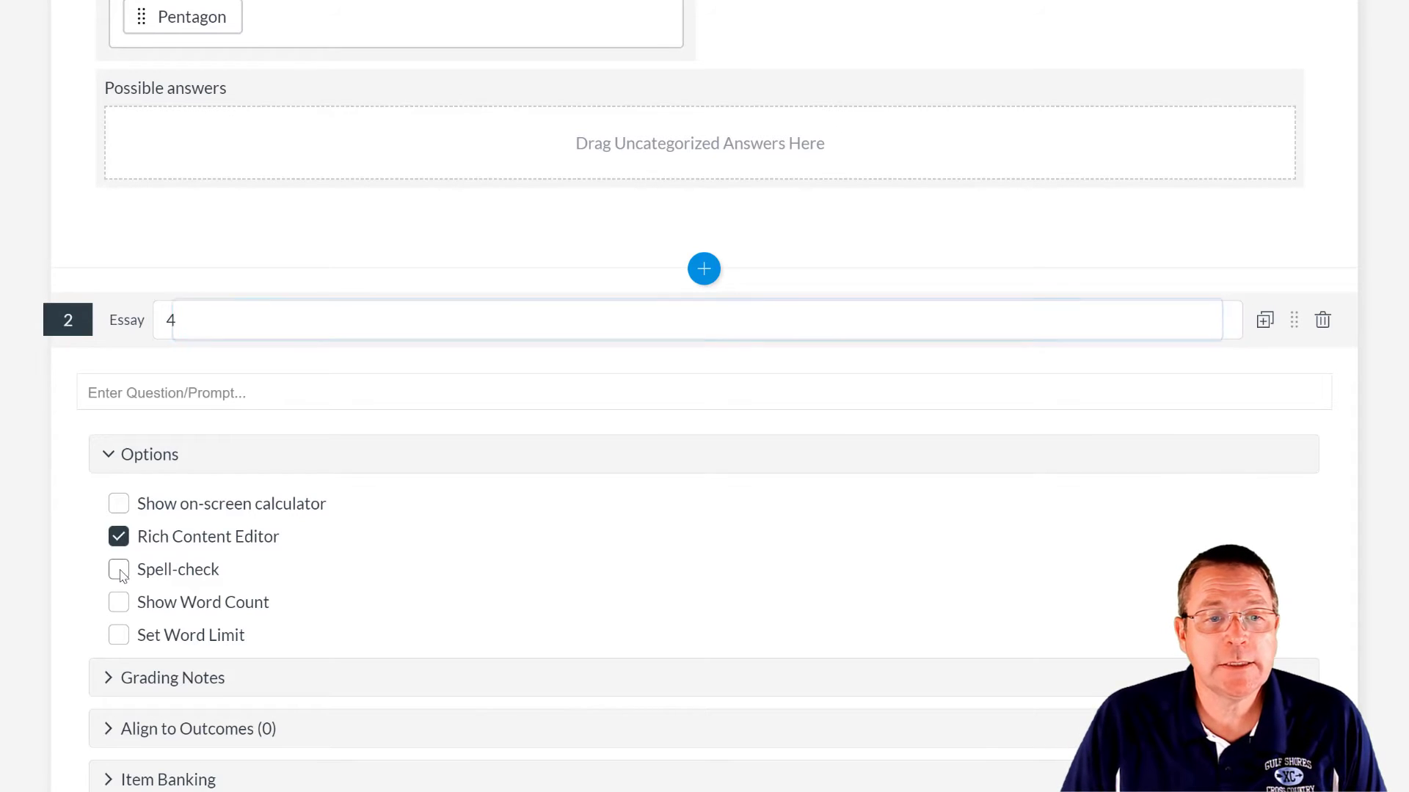
click(225, 395)
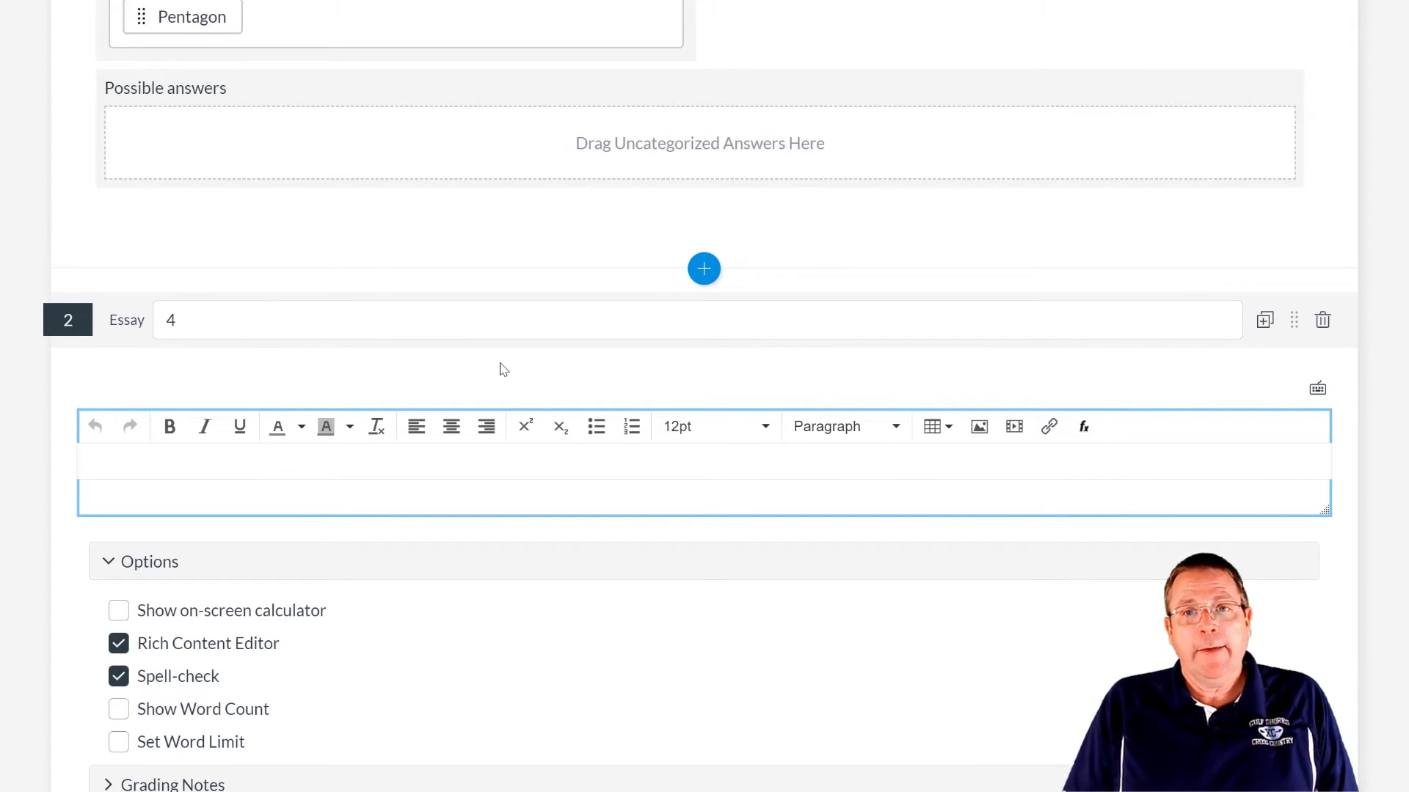
text(Tell a story about the coolest teacher in the school (Mr. Reetz).)
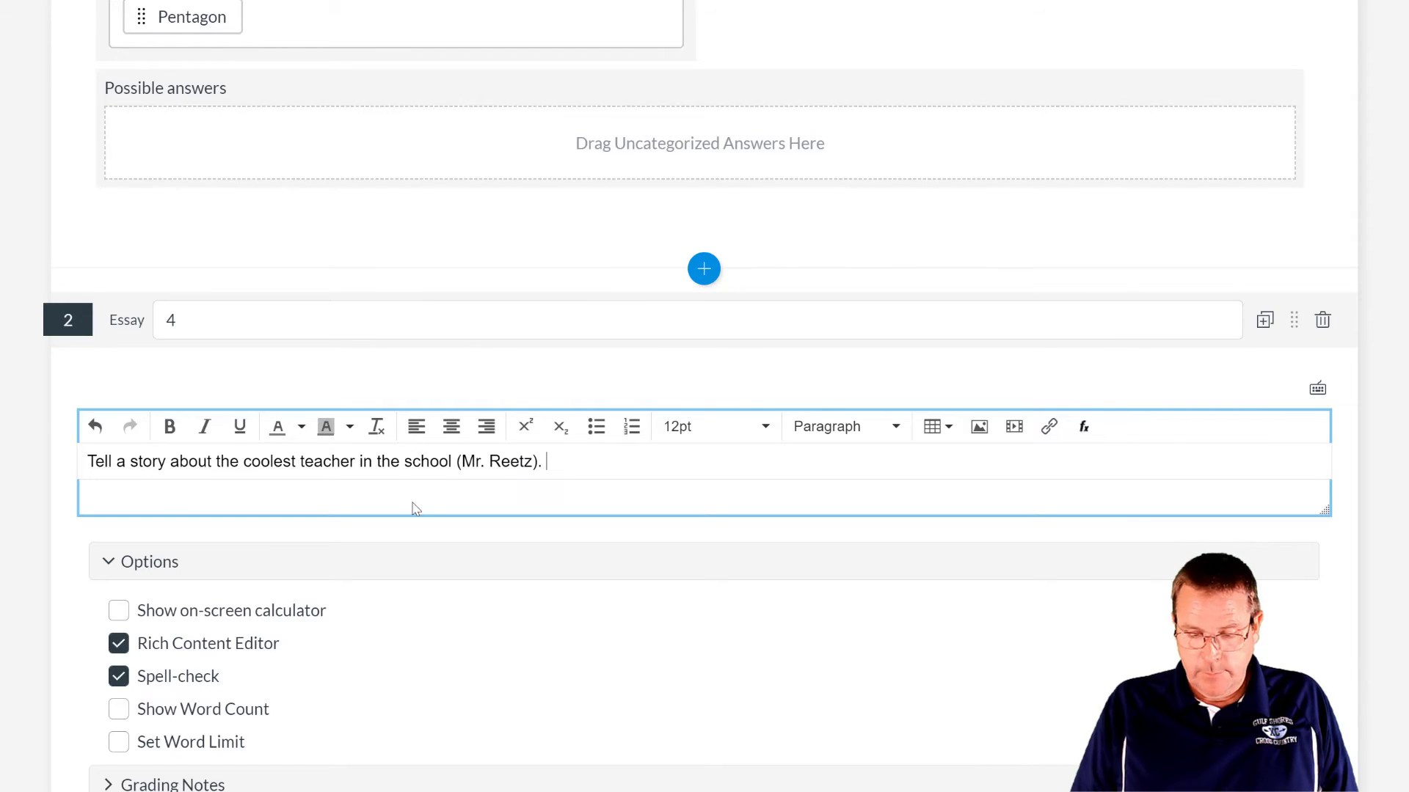
scroll(412, 506, down, 3)
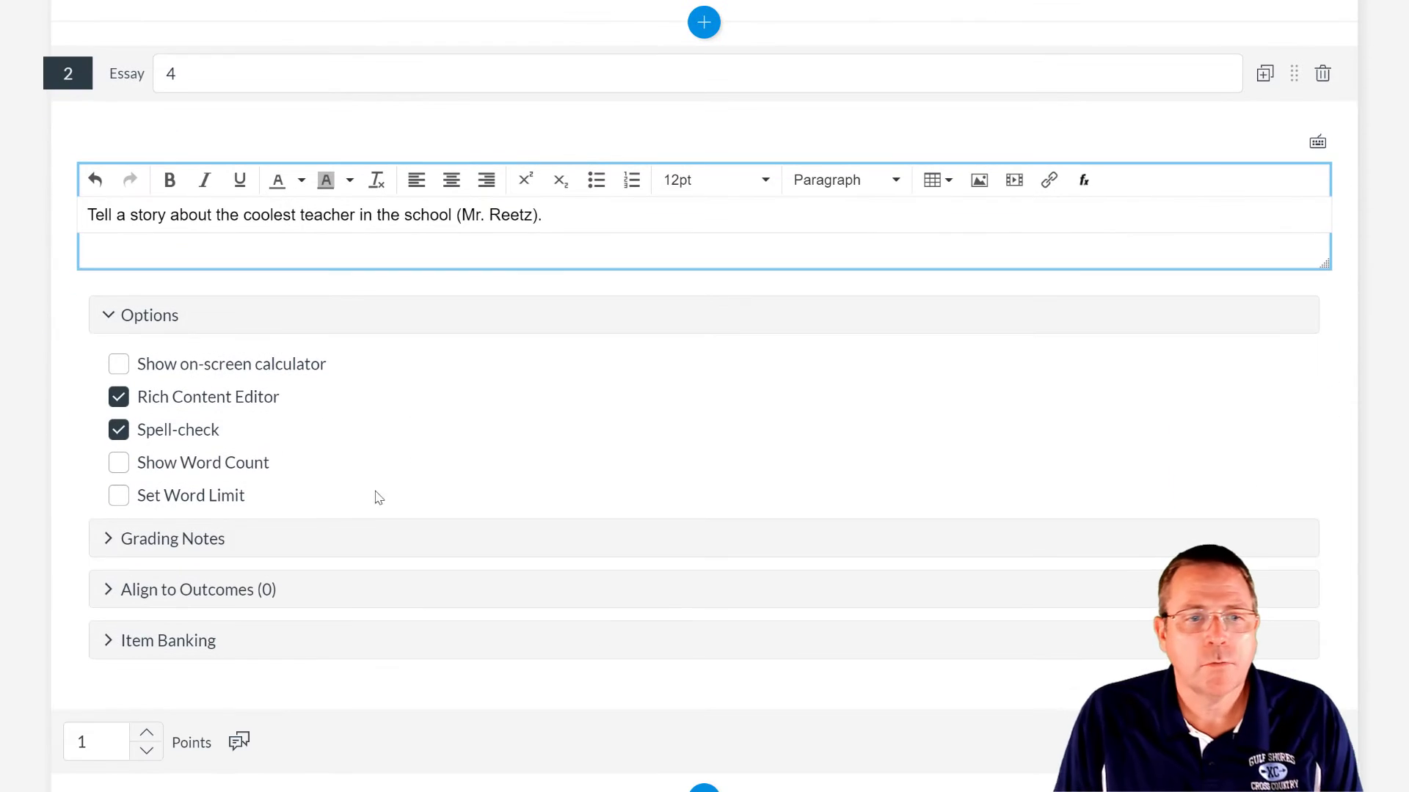
- Add the grading note 'Obviously everything', set points to 10, and save the essay
click(106, 538)
click(184, 490)
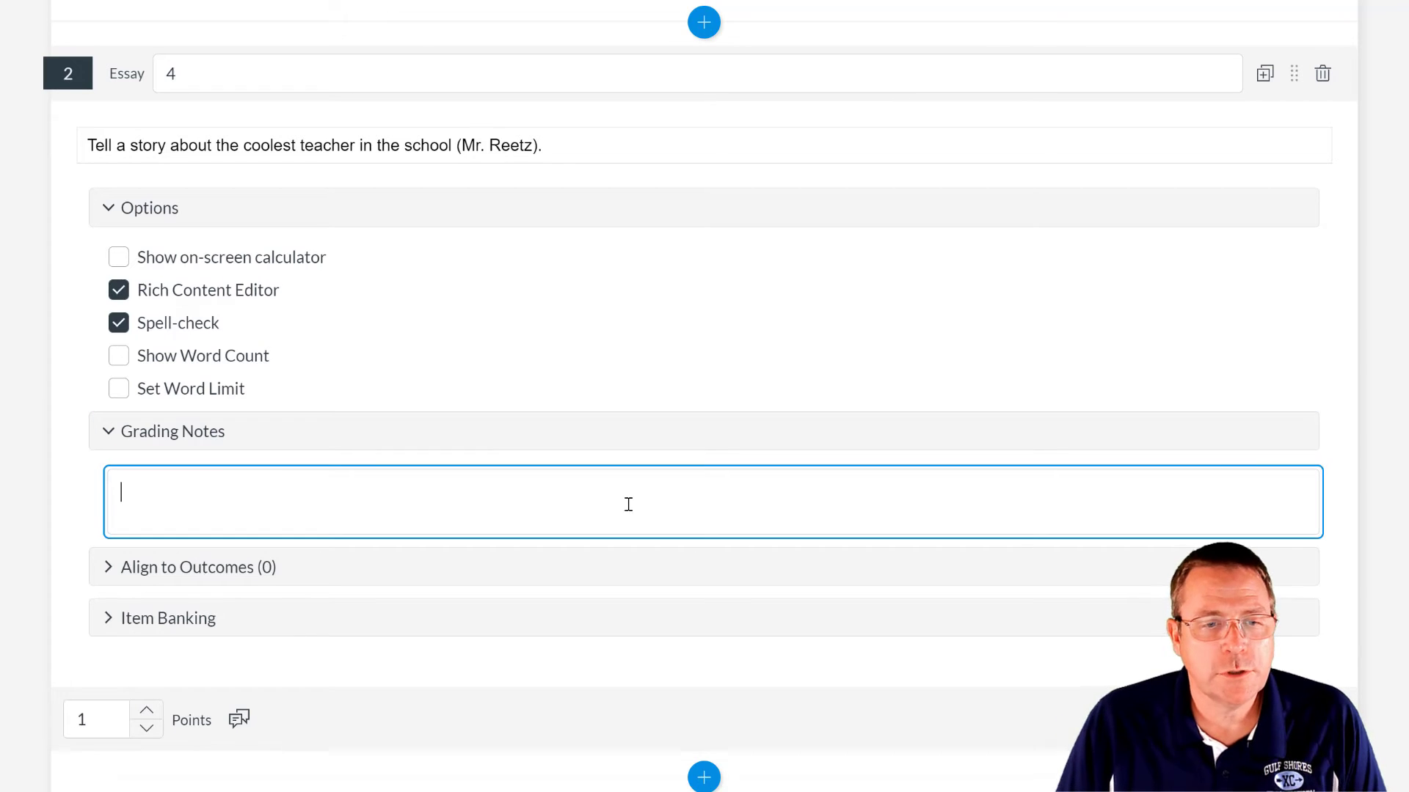
text(Obvi)
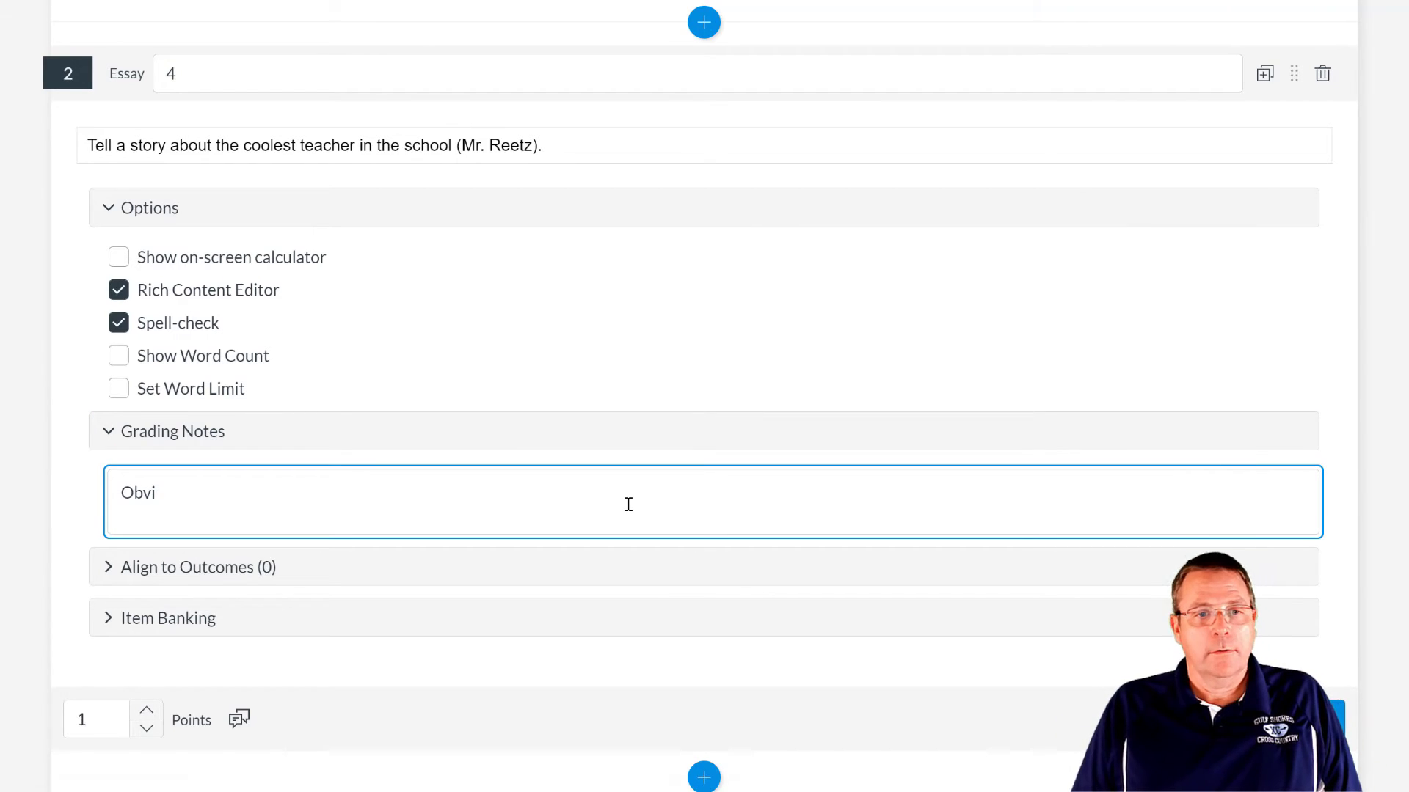
text(ious)
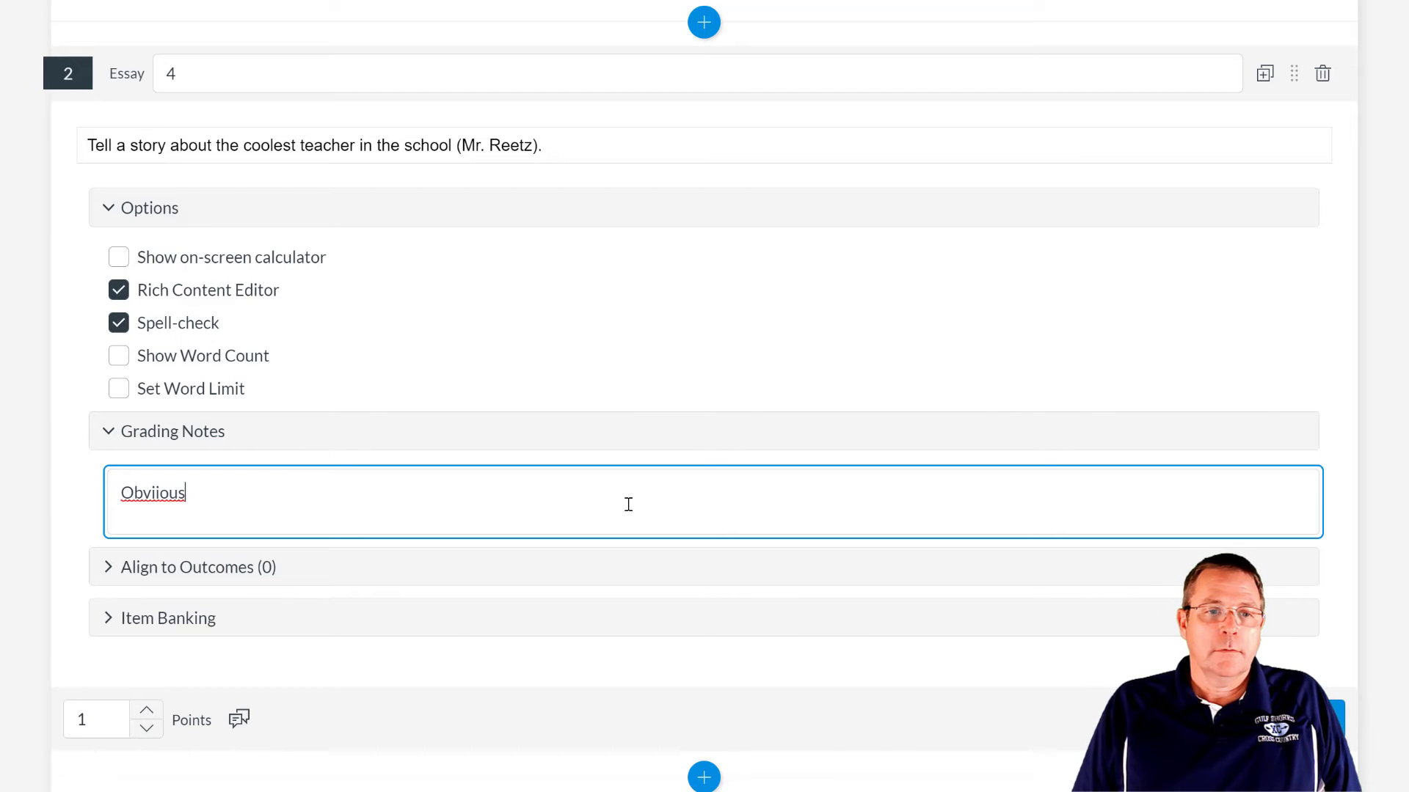
key(BackSpace)
key(BackSpace)
key(BackSpace)
key(BackSpace)
text(ously everything)
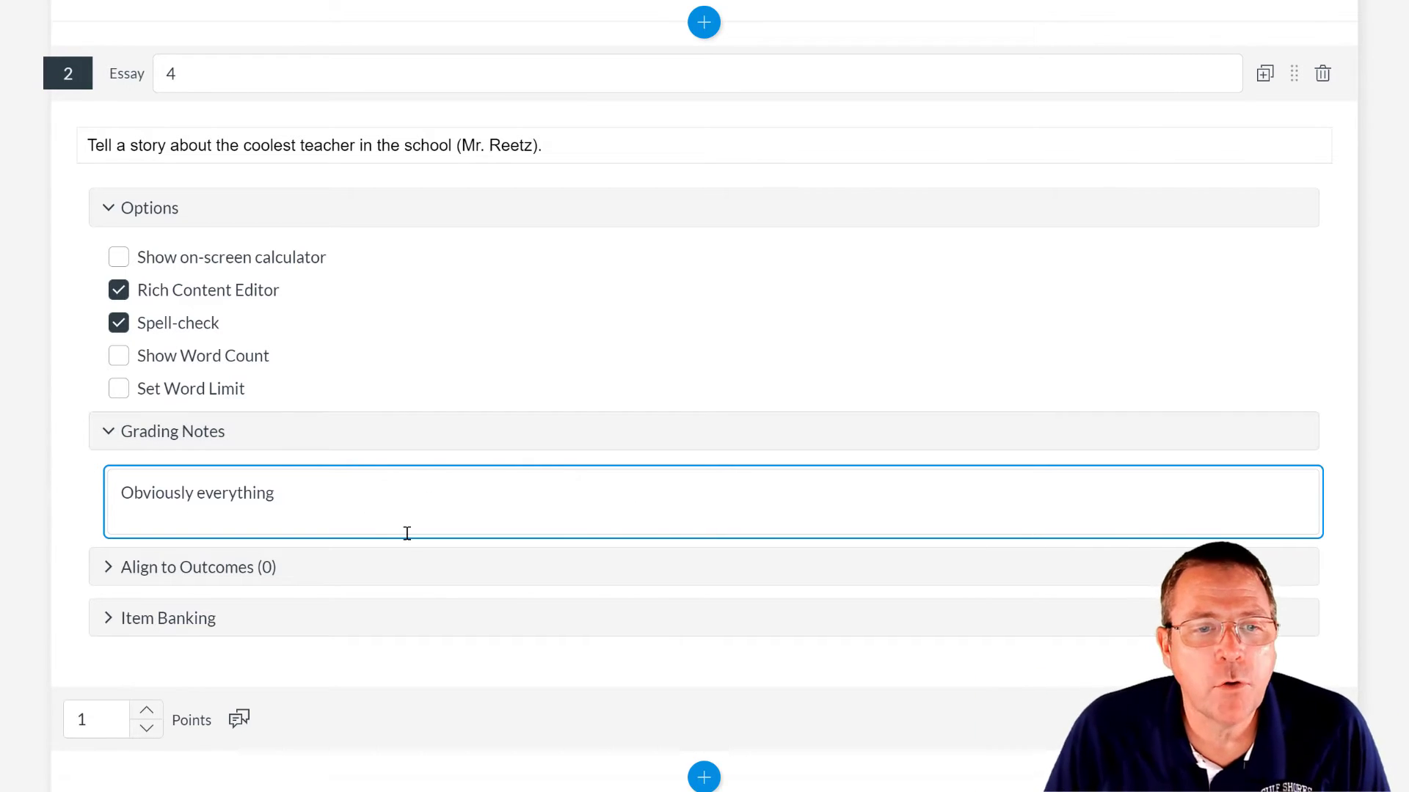
click(103, 723)
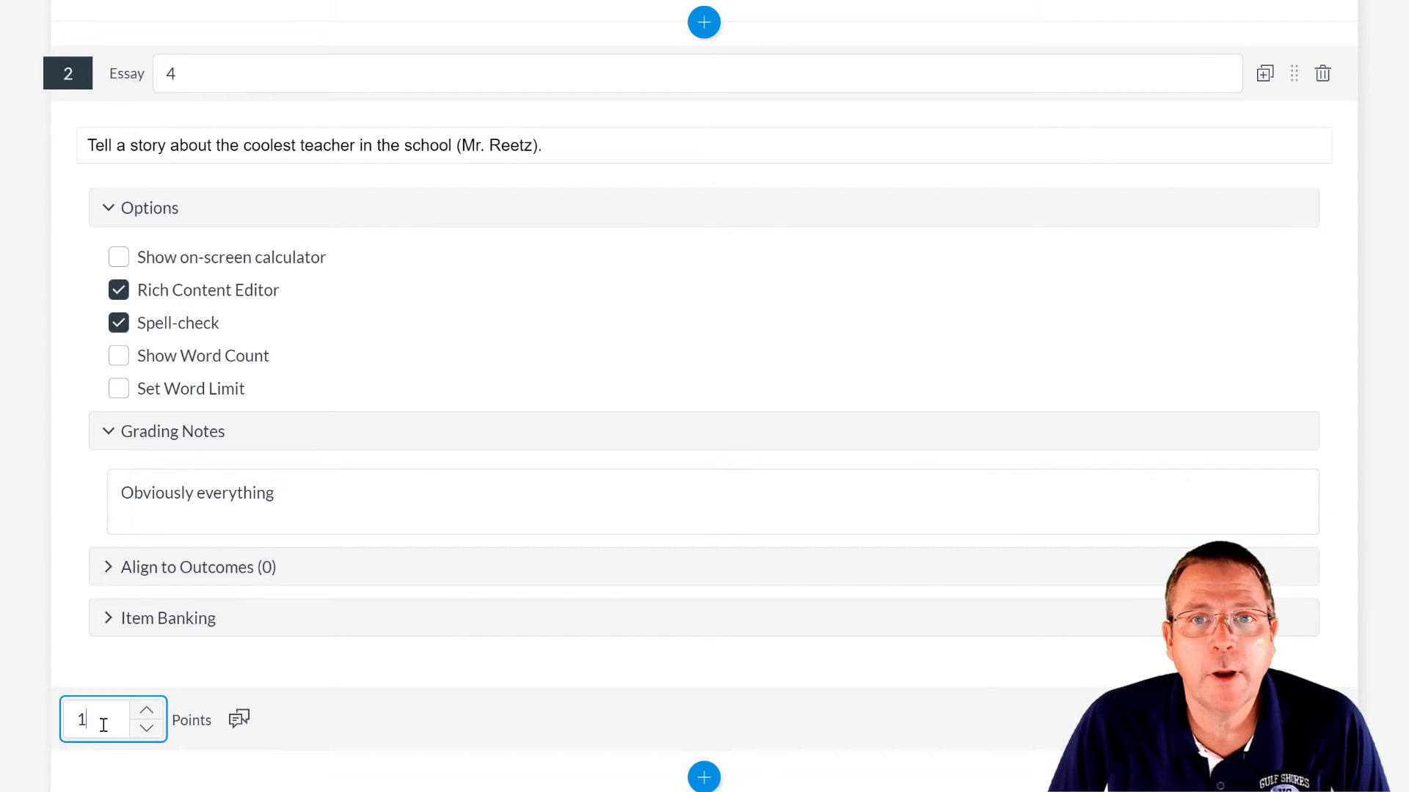
text(0)
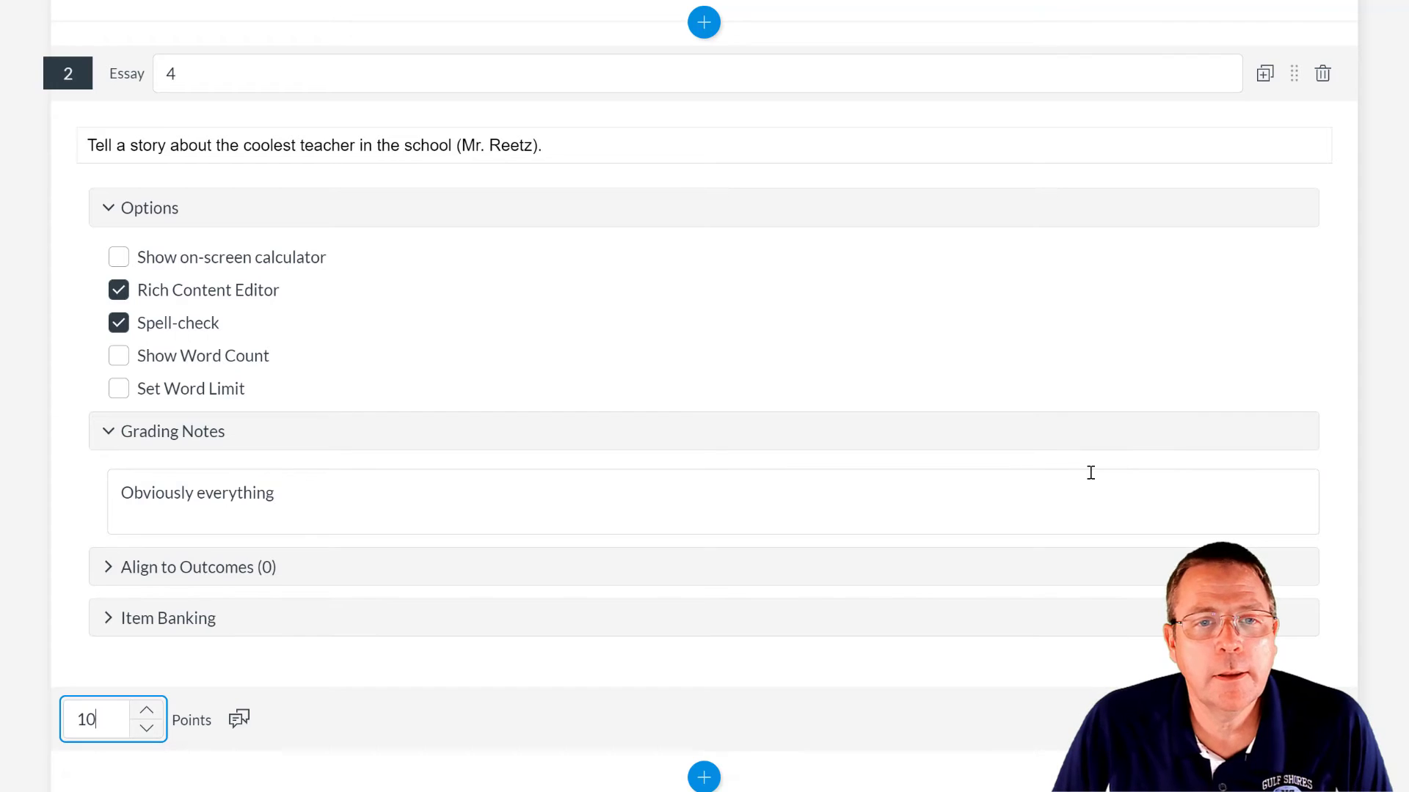
scroll(1335, 646, down, 1)
click(1338, 650)
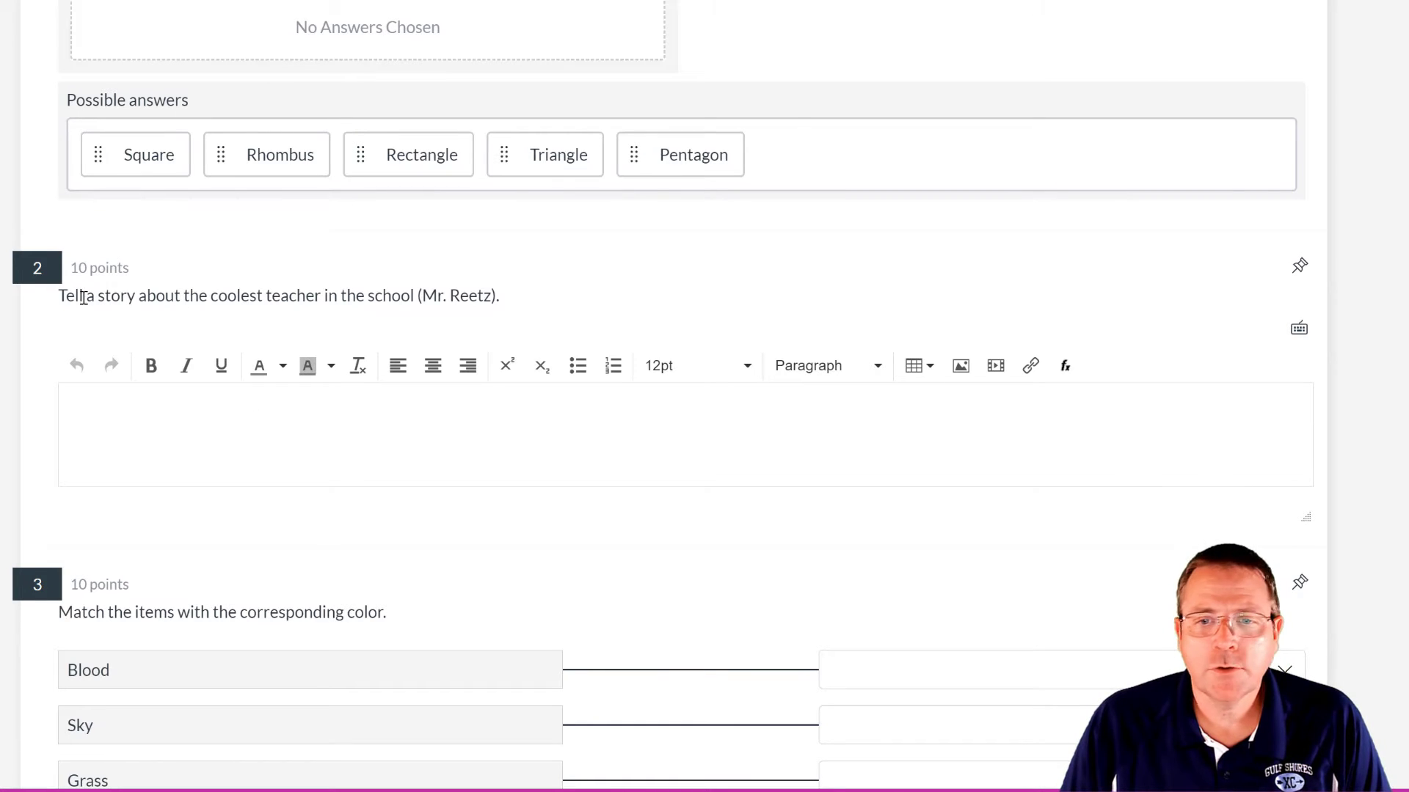
- Try the essay question's answer editor in the quiz preview
click(189, 438)
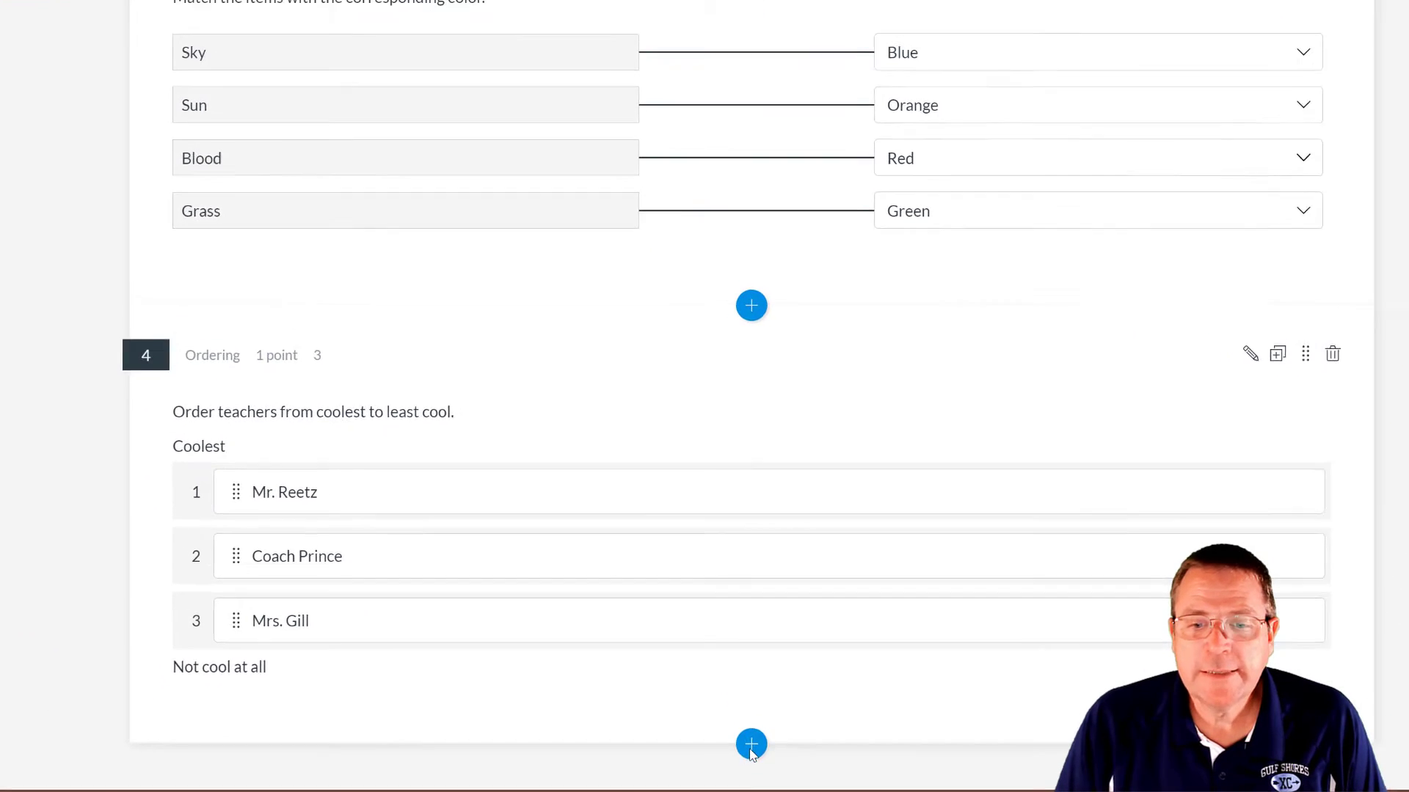
- Insert a Hot Spot question 5 asking to find the hammer, with the tools picture uploaded
click(742, 707)
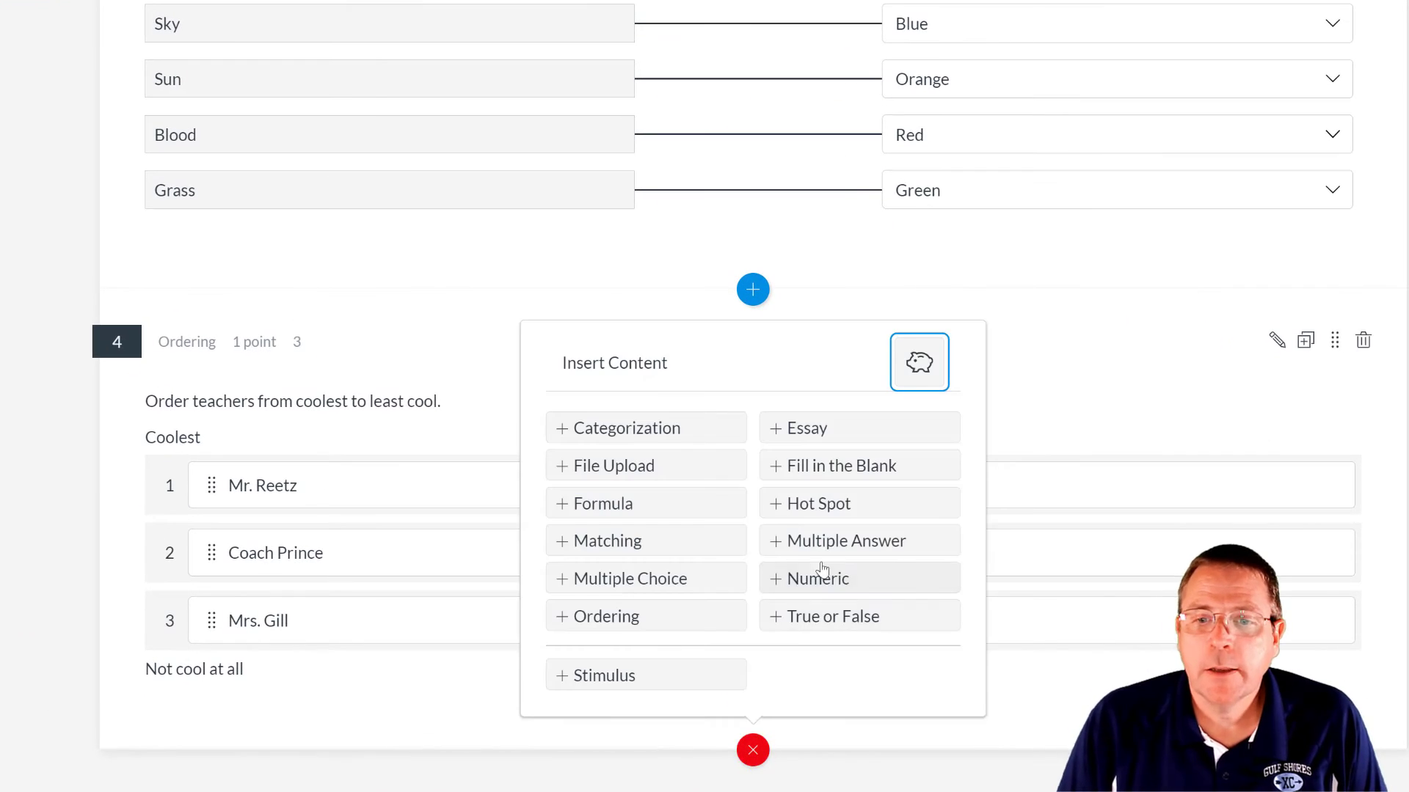
click(835, 505)
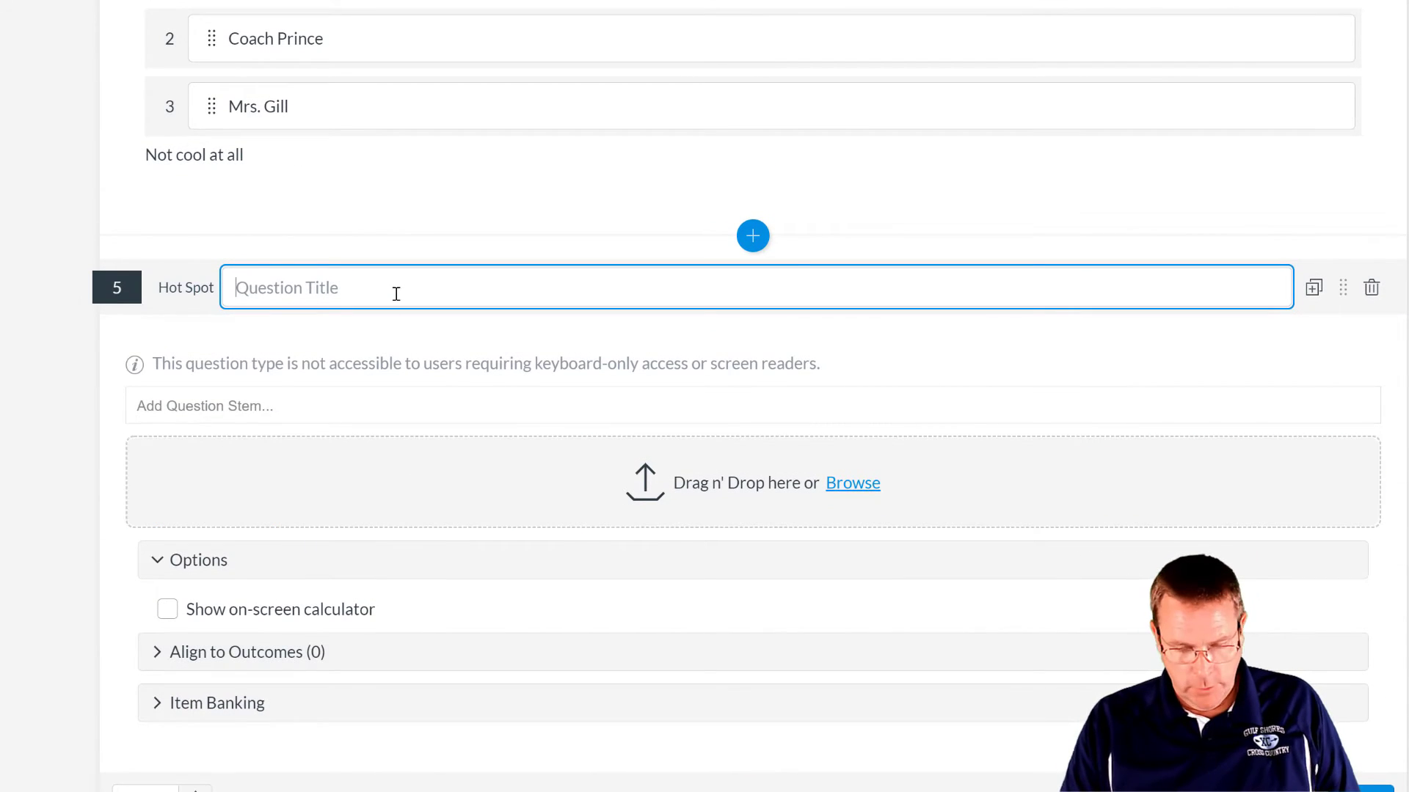
click(329, 400)
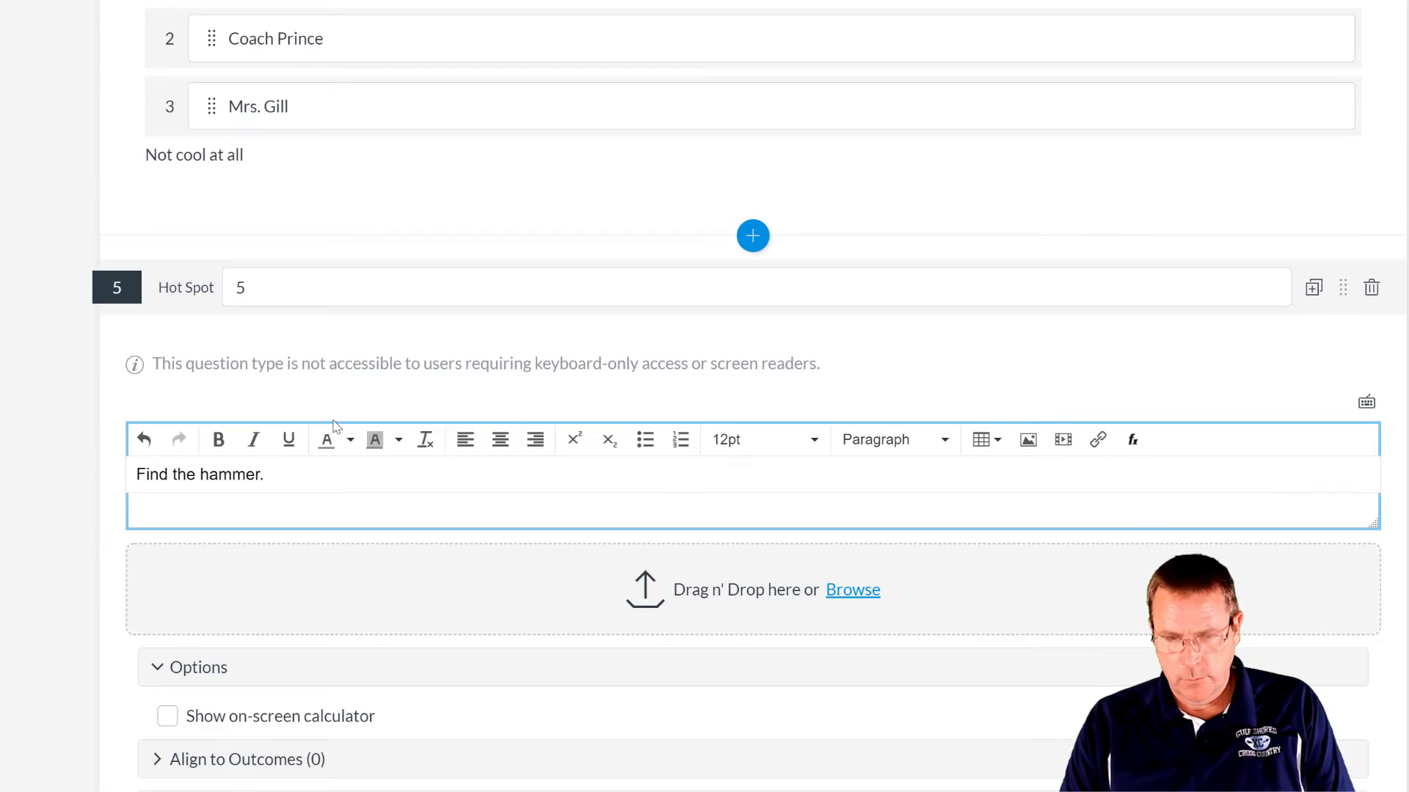
click(863, 591)
drag(278, 4, 278, 44)
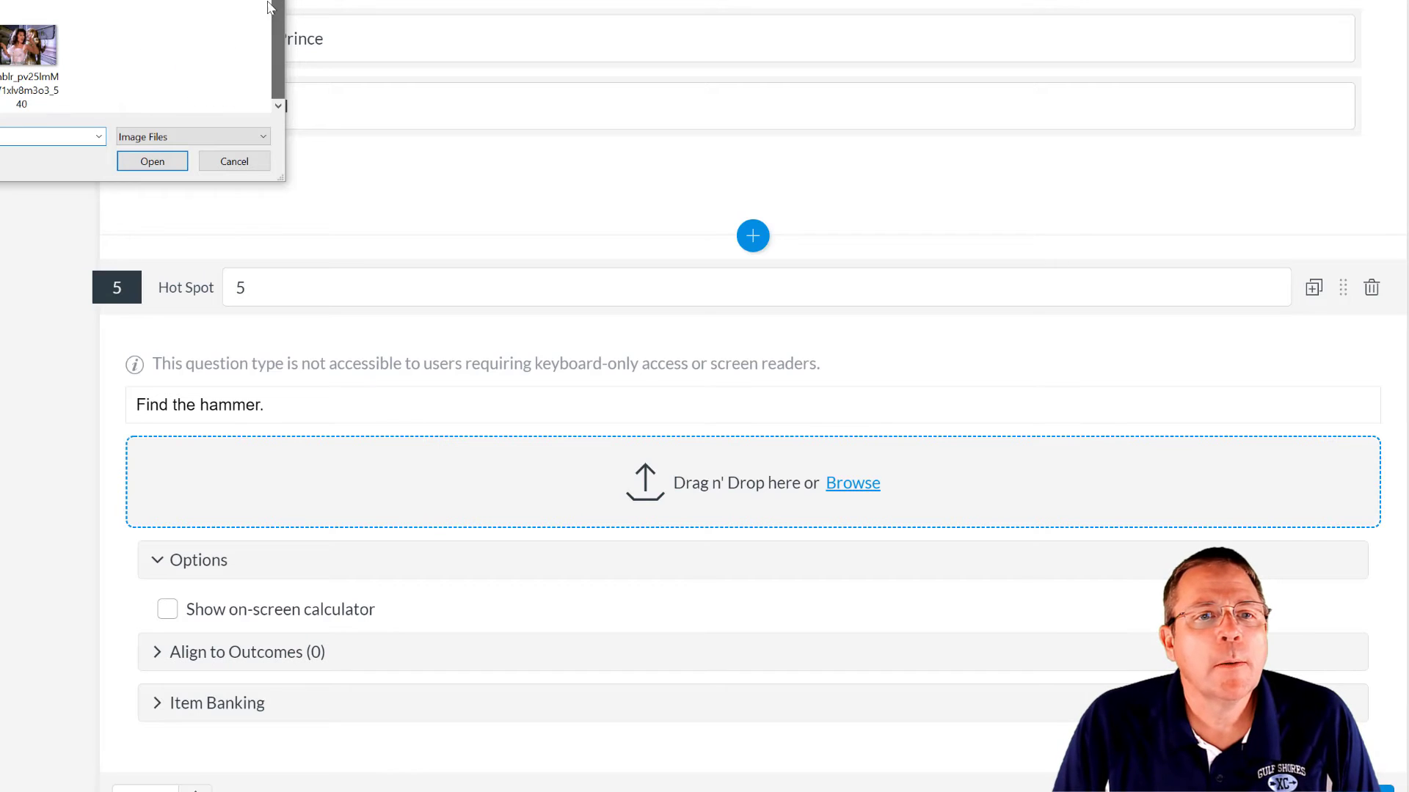
double_click(1, 44)
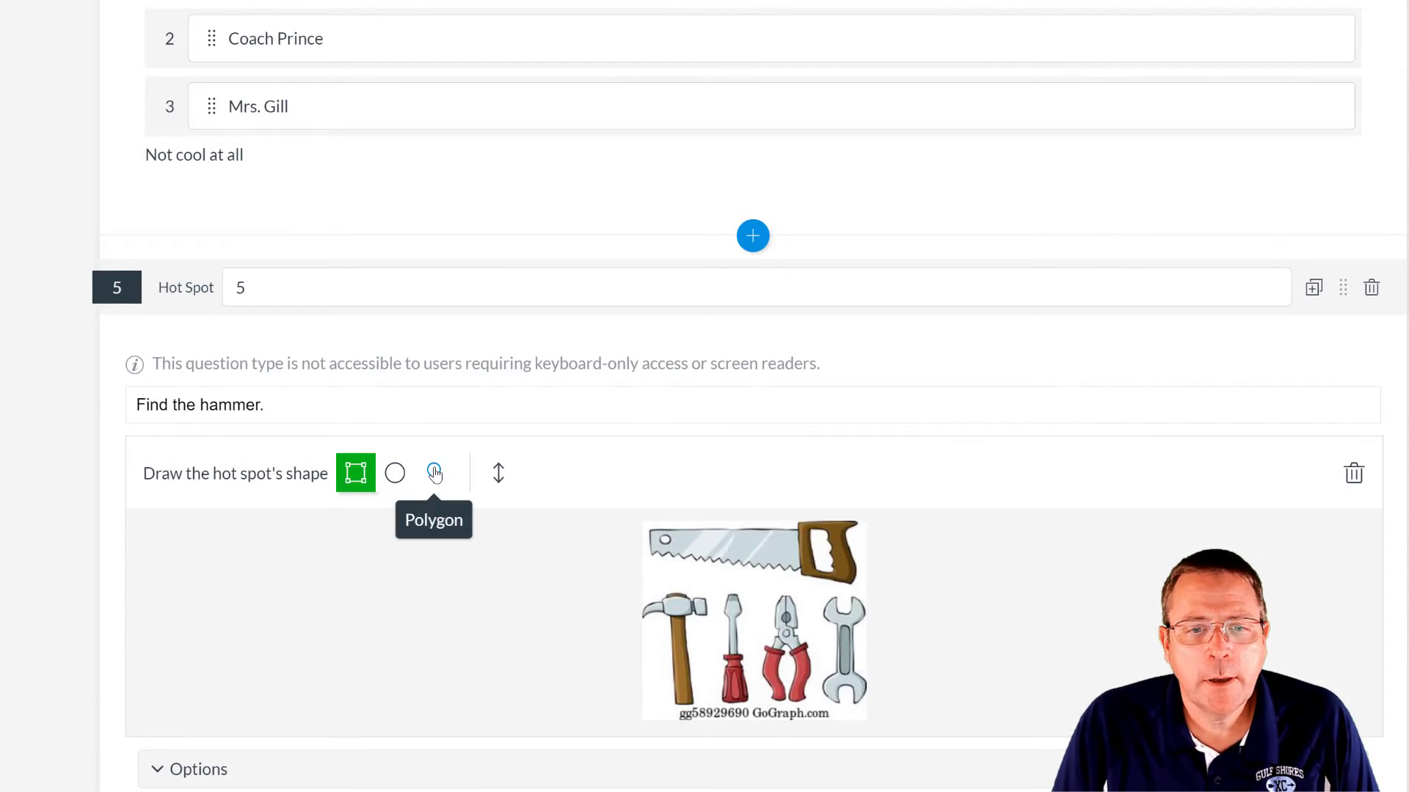
- Draw a polygon hot spot outlining the hammer head and handle
click(427, 479)
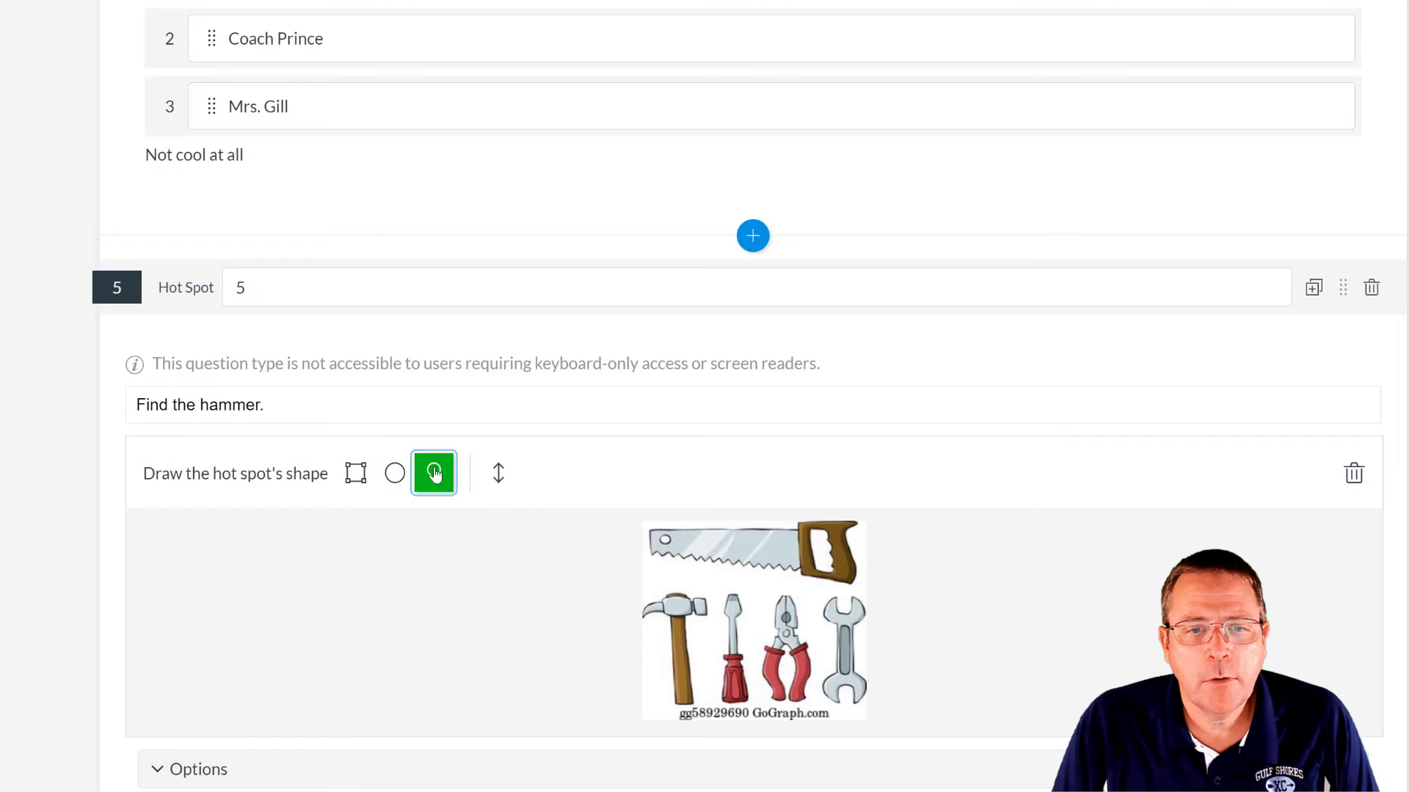
click(642, 605)
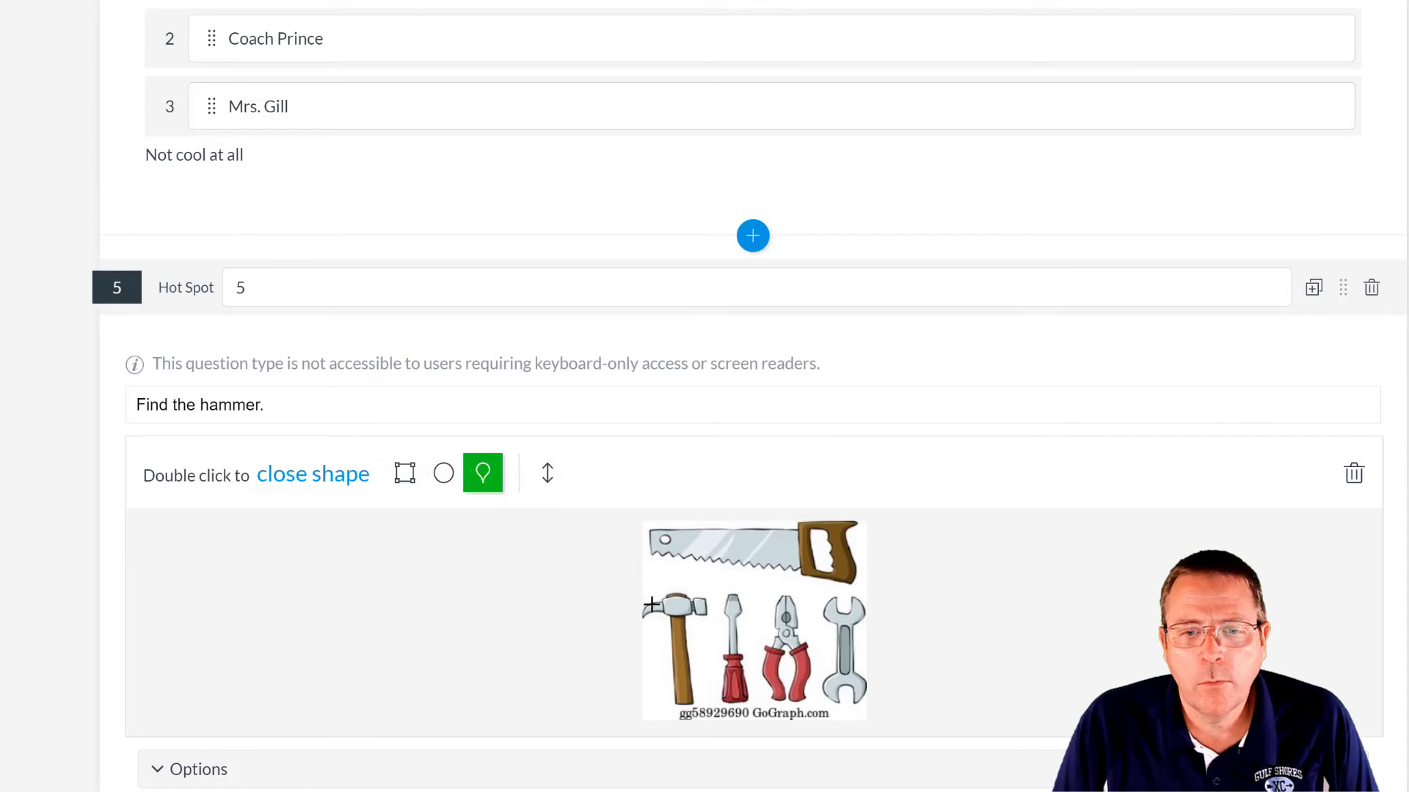
click(682, 591)
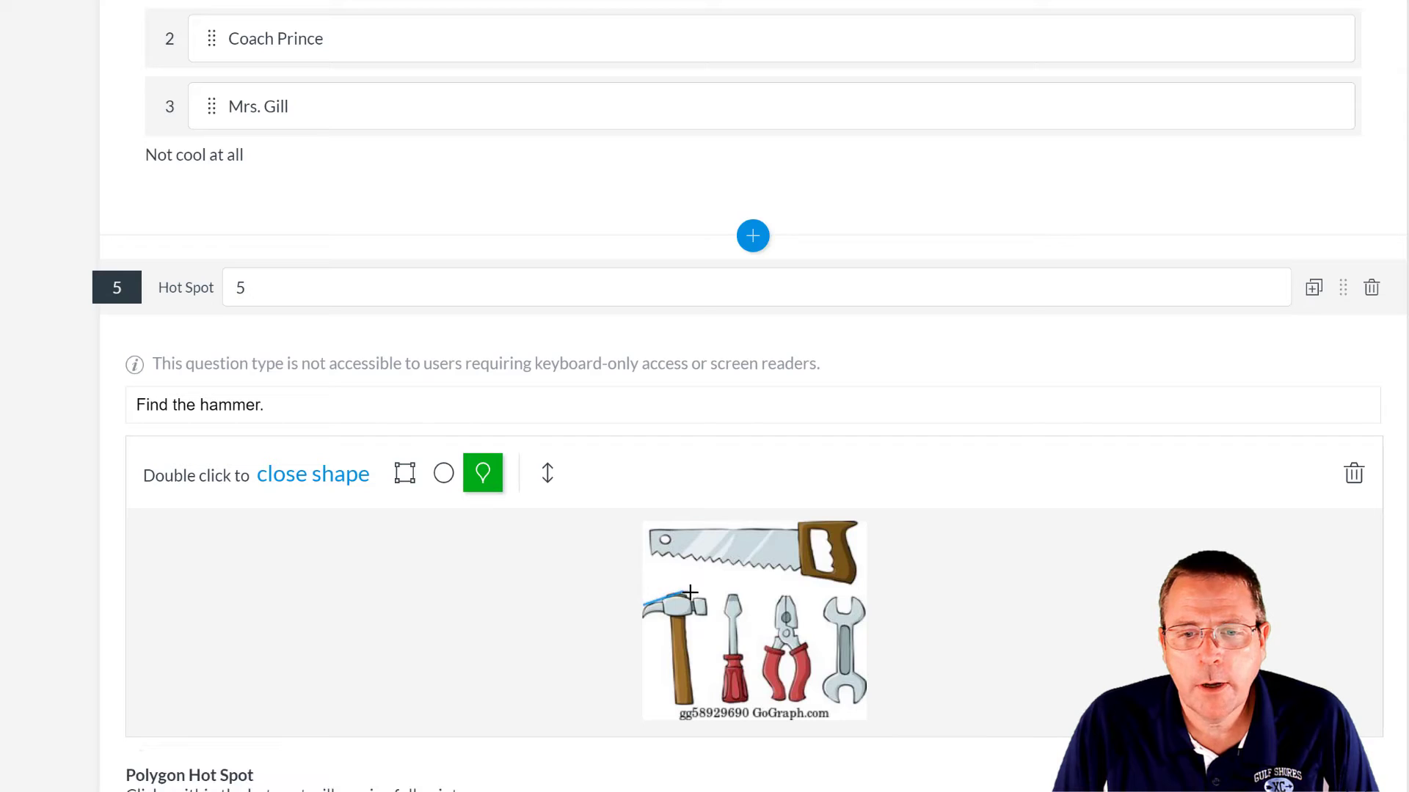
click(705, 608)
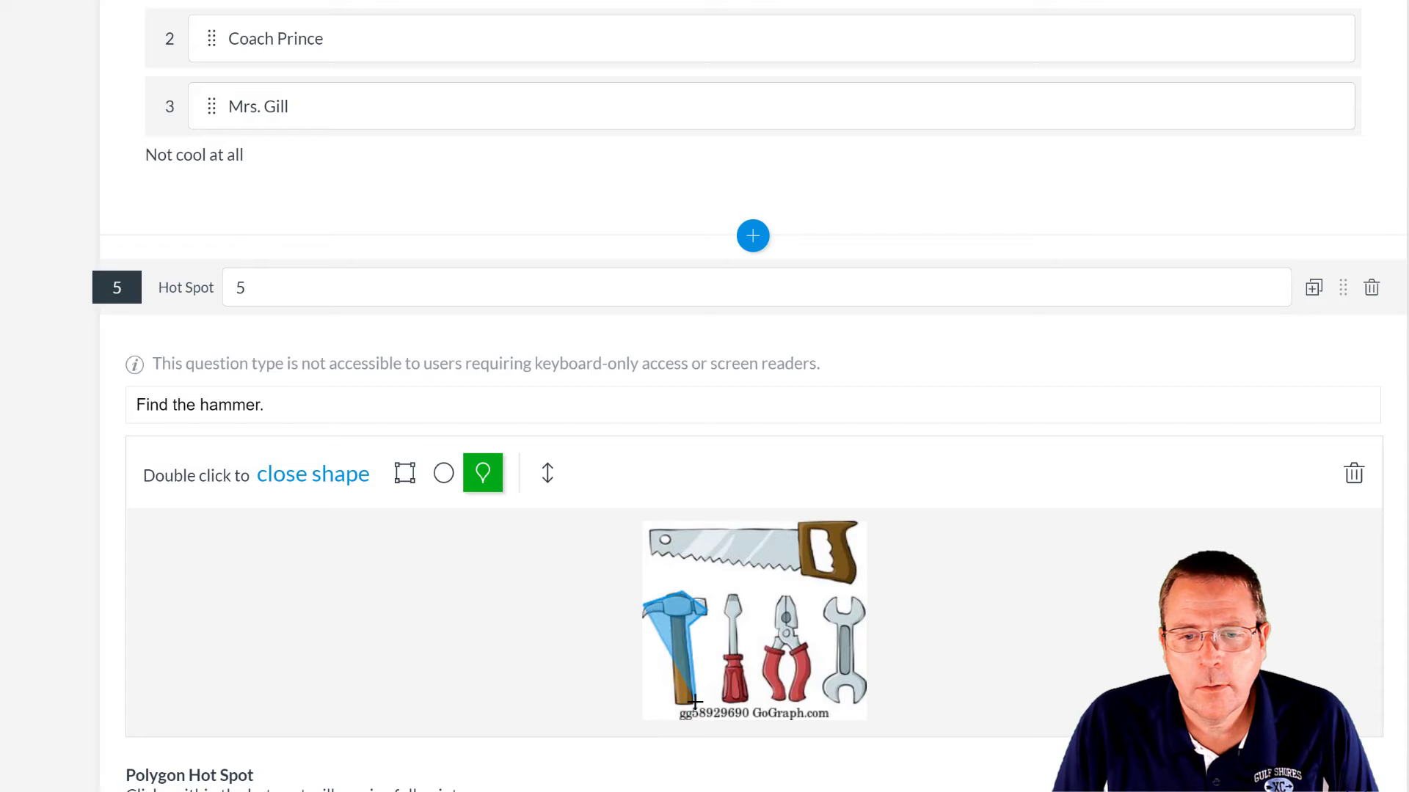
click(693, 706)
click(674, 705)
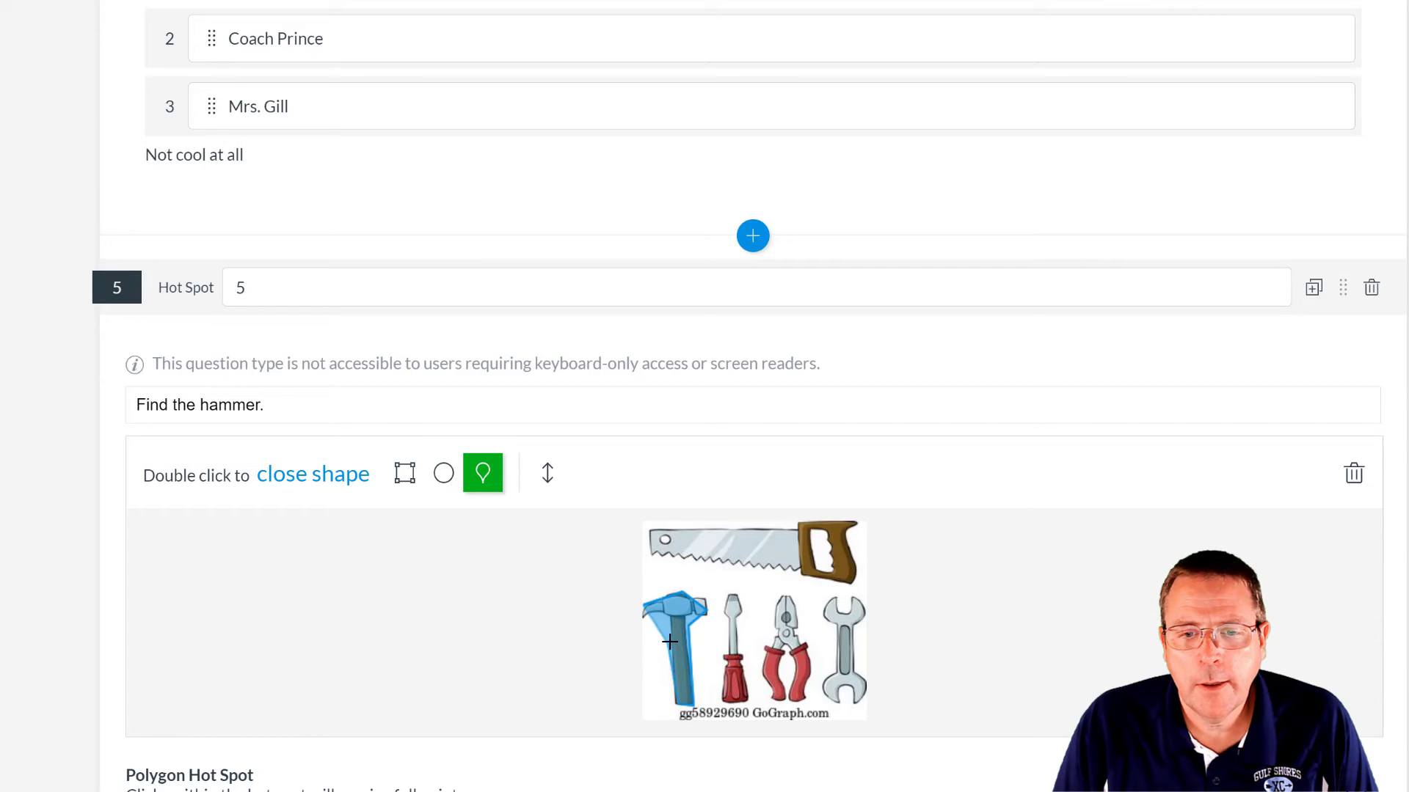
double_click(640, 611)
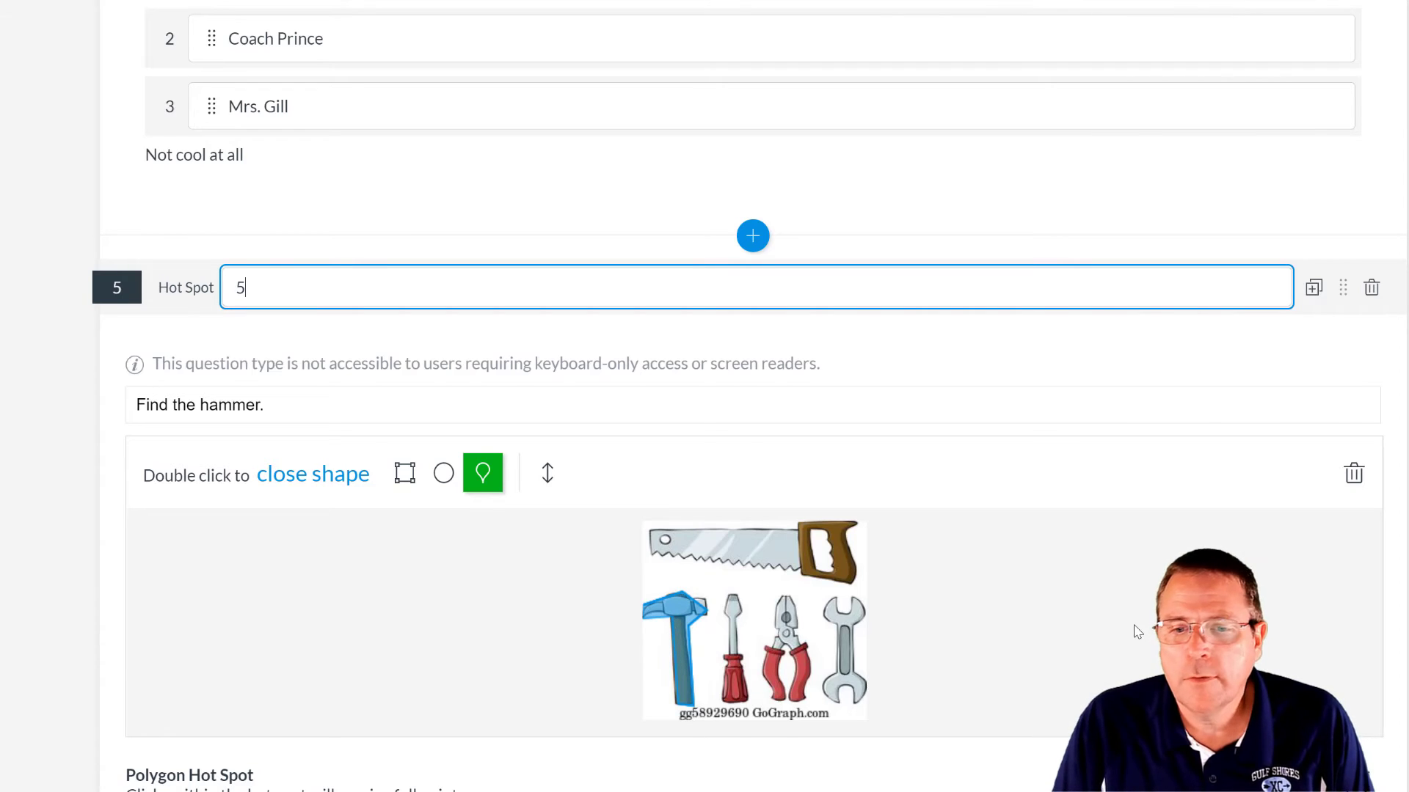
- Save Hot Spot question 5
scroll(1351, 675, down, 5)
scroll(1351, 675, down, 1)
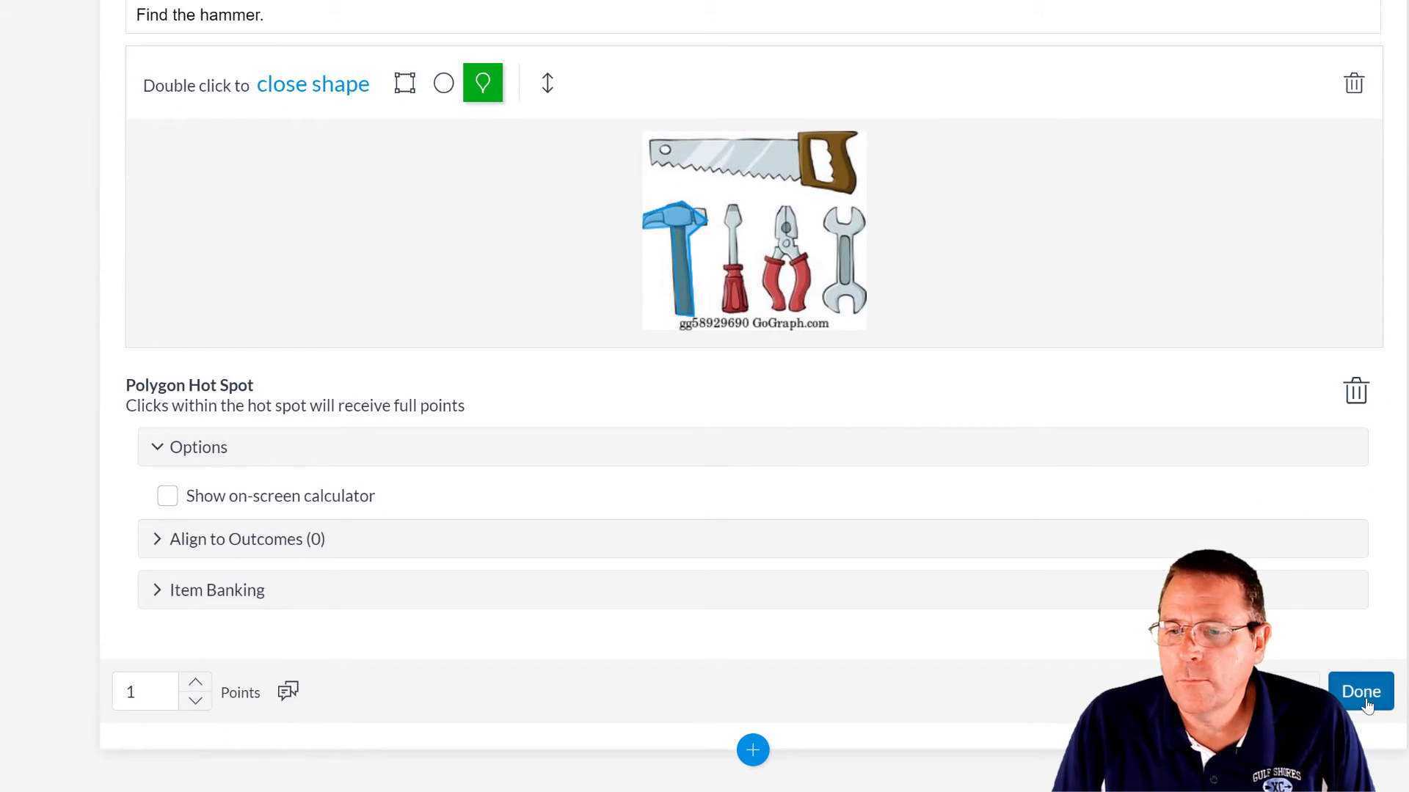
click(1366, 703)
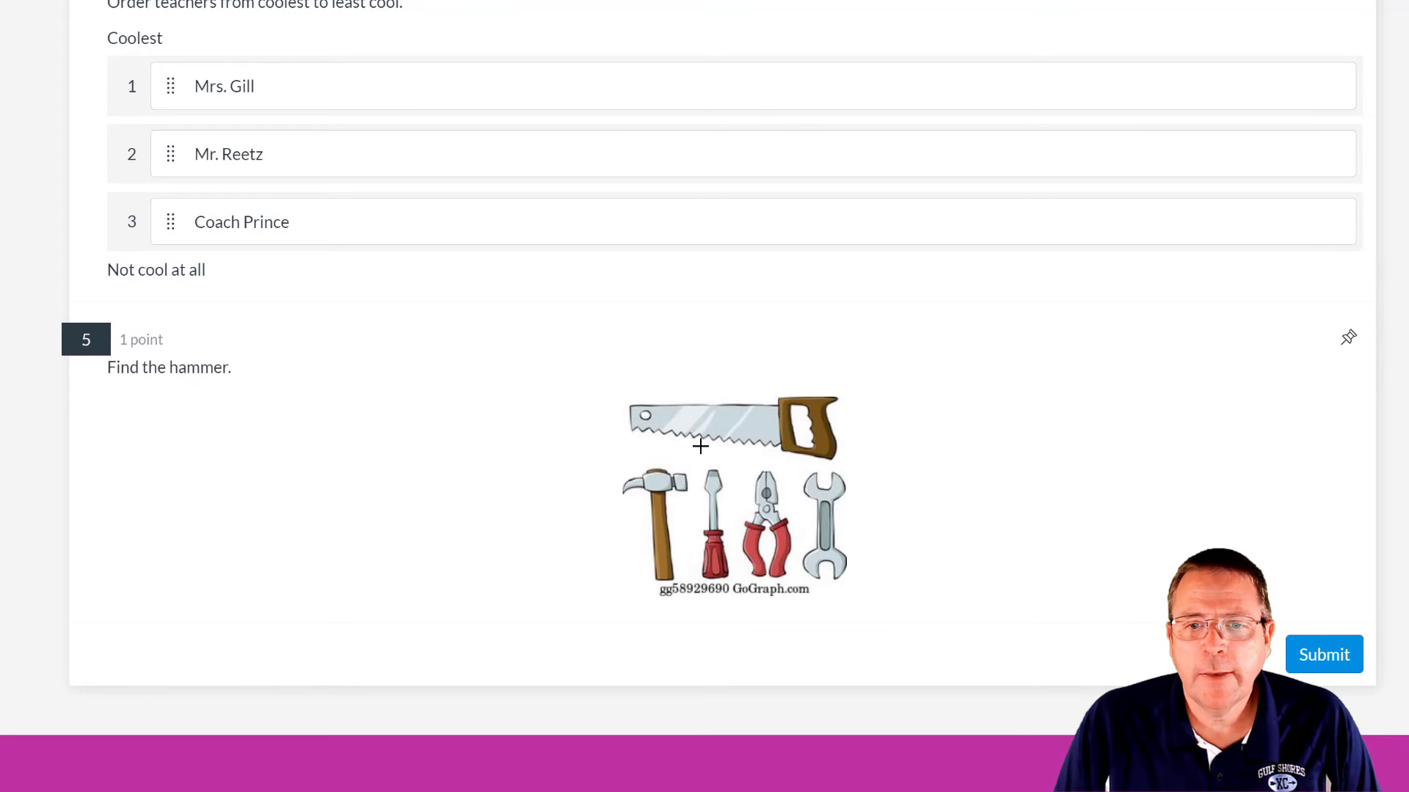
- In the preview, mark the hammer, try the saw, then settle back on the hammer
click(656, 499)
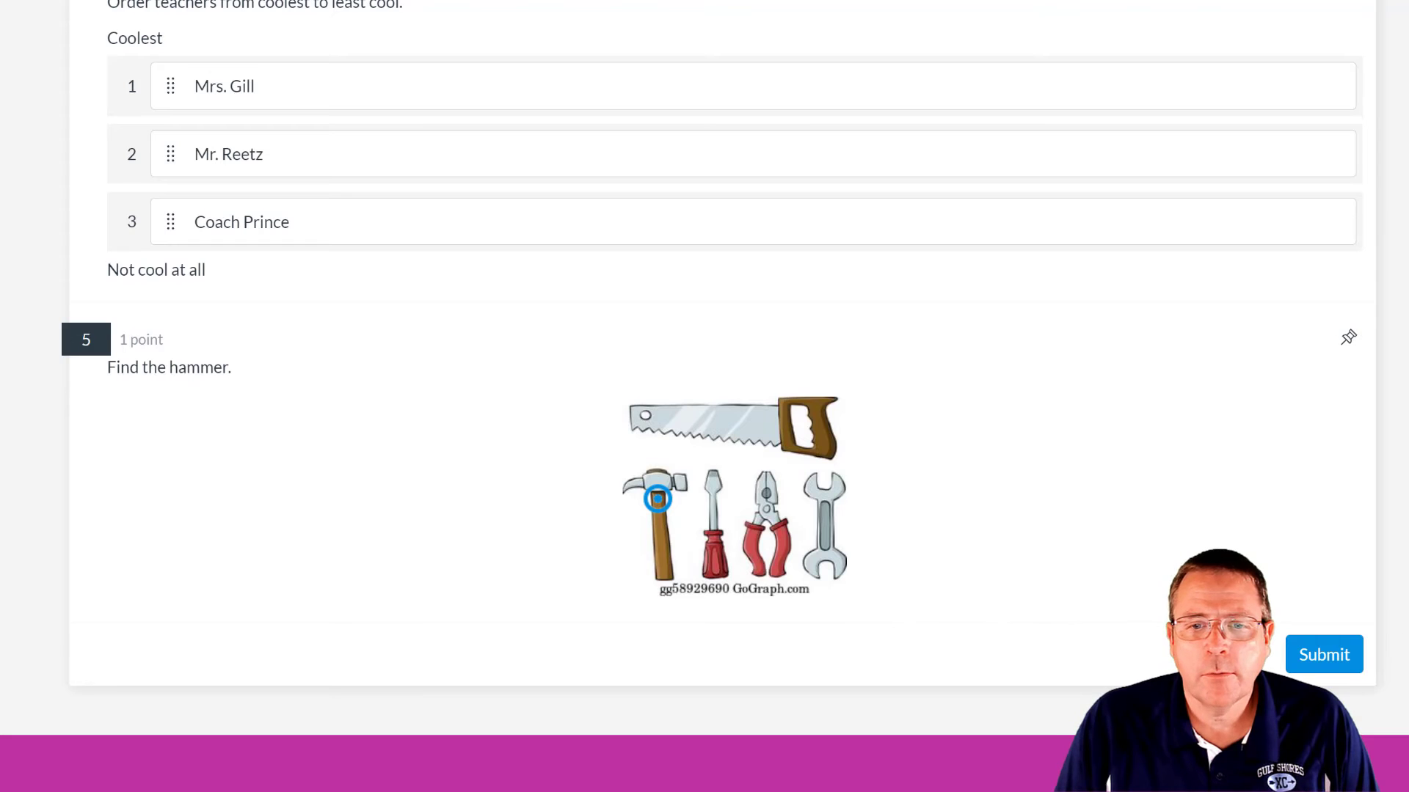
click(761, 421)
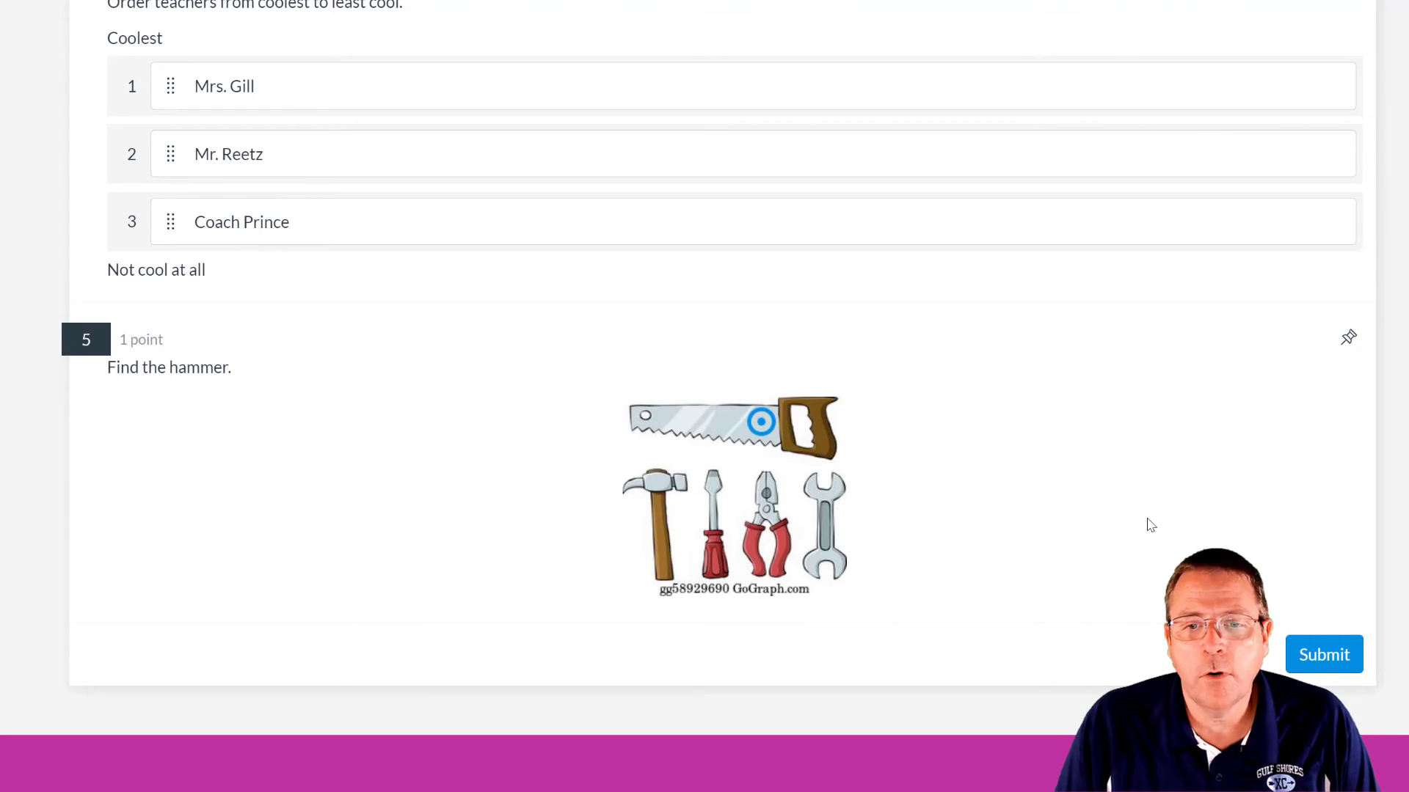
click(657, 489)
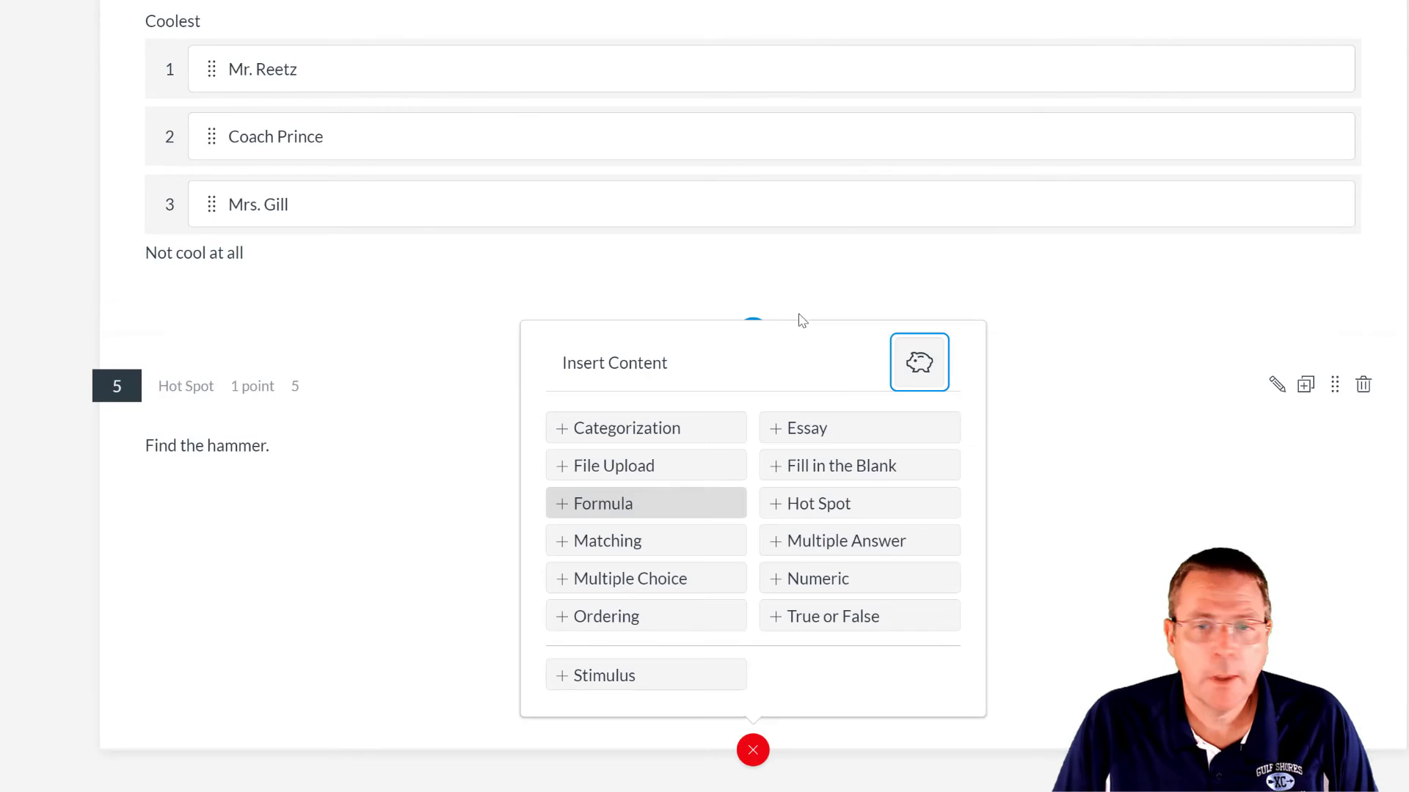
- Insert a Fill in the Blank question titled 6
click(840, 469)
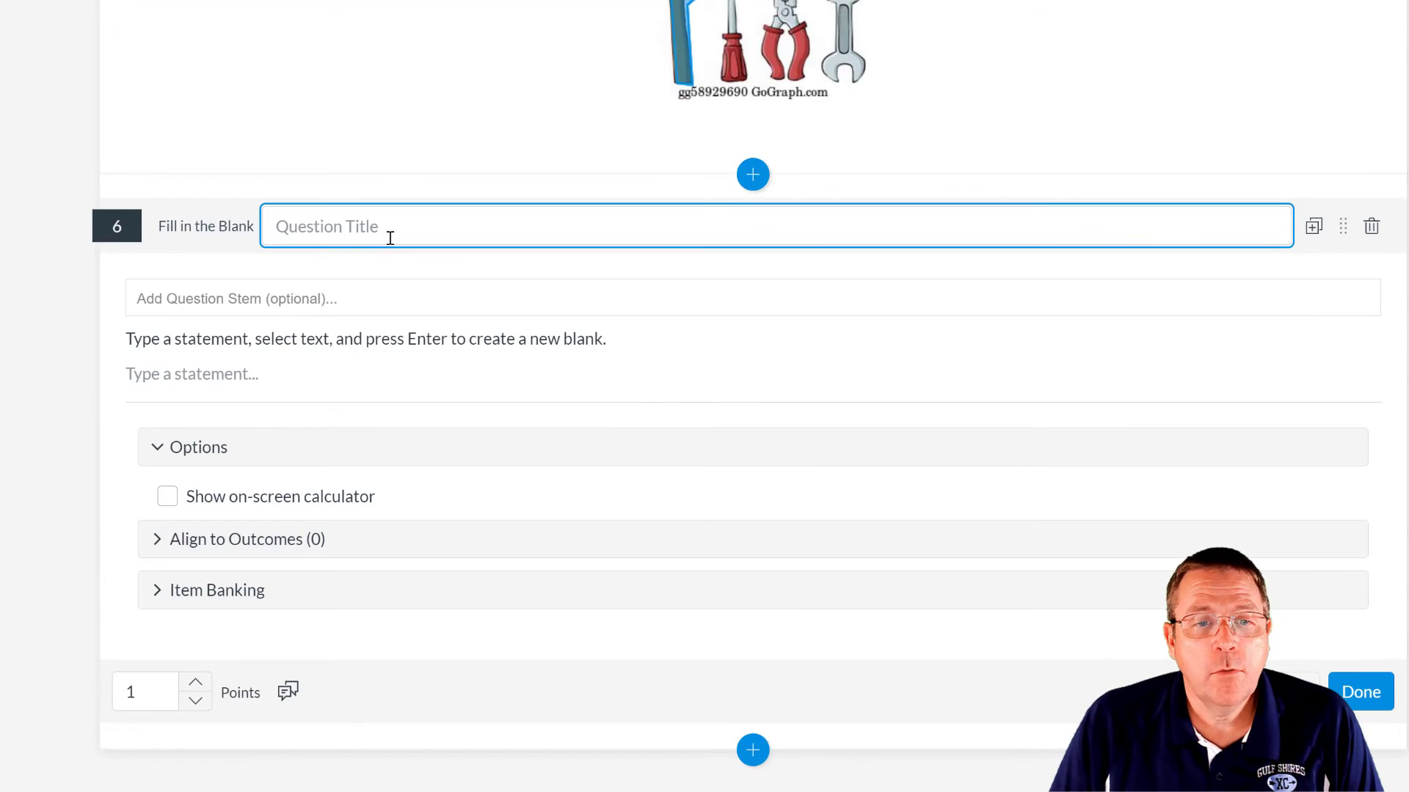
text(6)
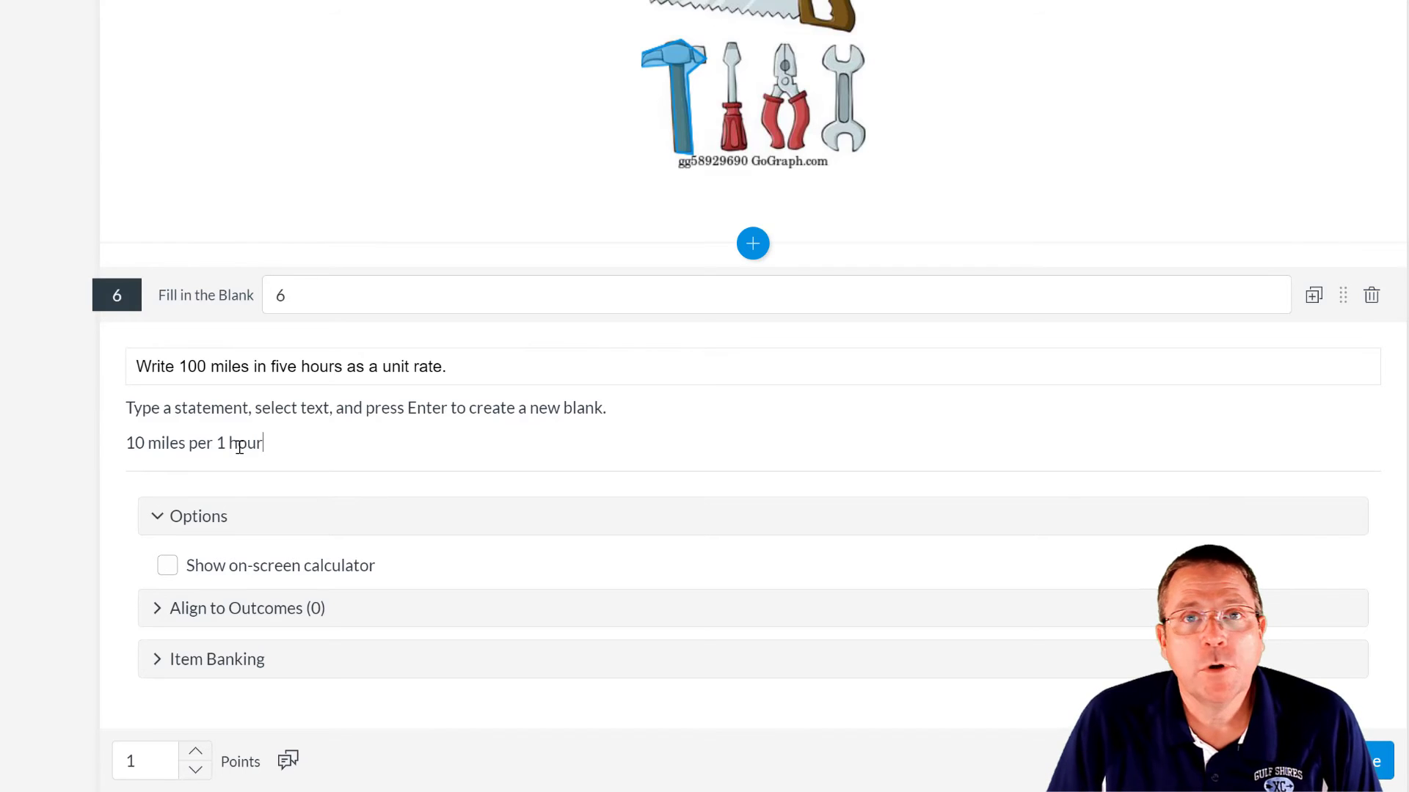
- Change the statement's 10 to 20, discarding a trial exact-match blank on 10
double_click(130, 445)
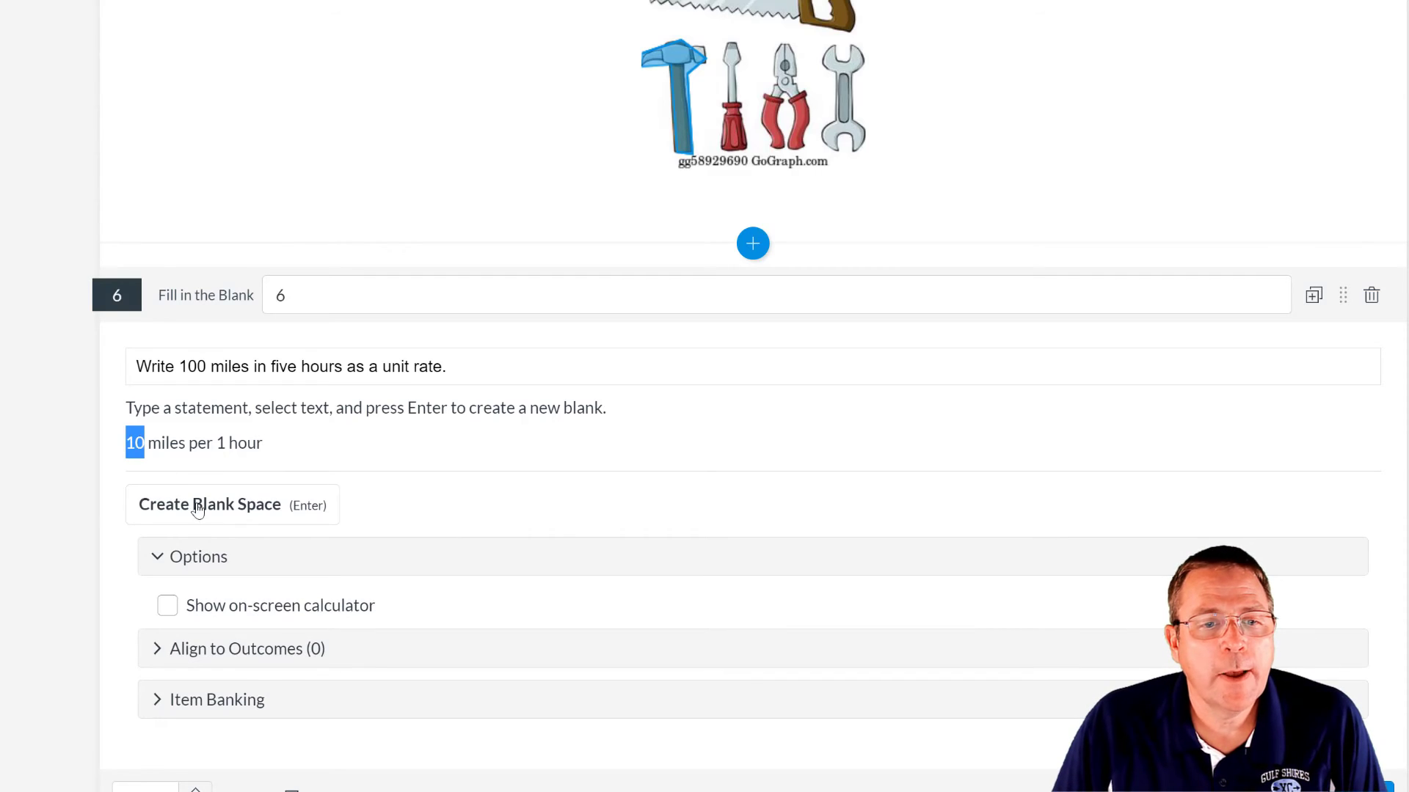
click(199, 508)
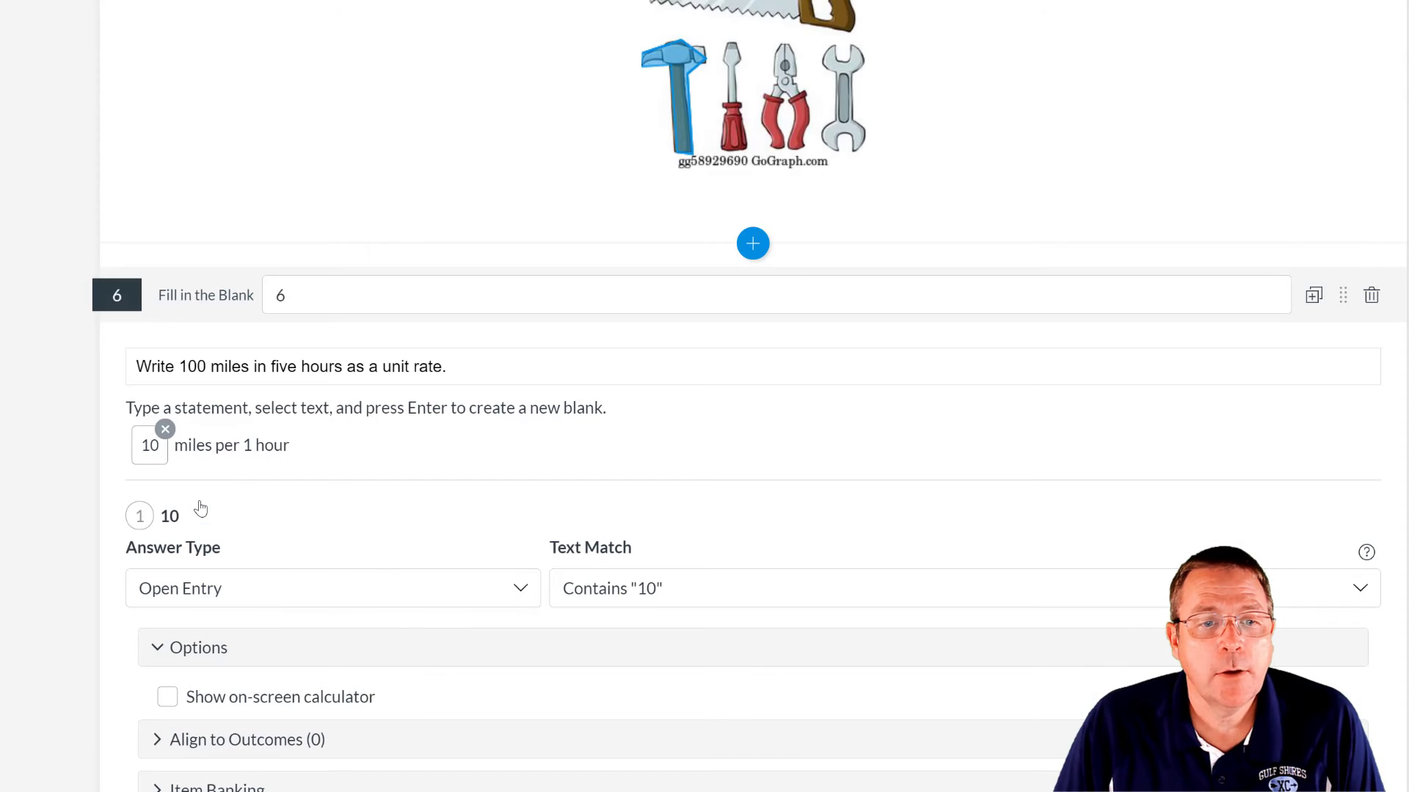
click(659, 595)
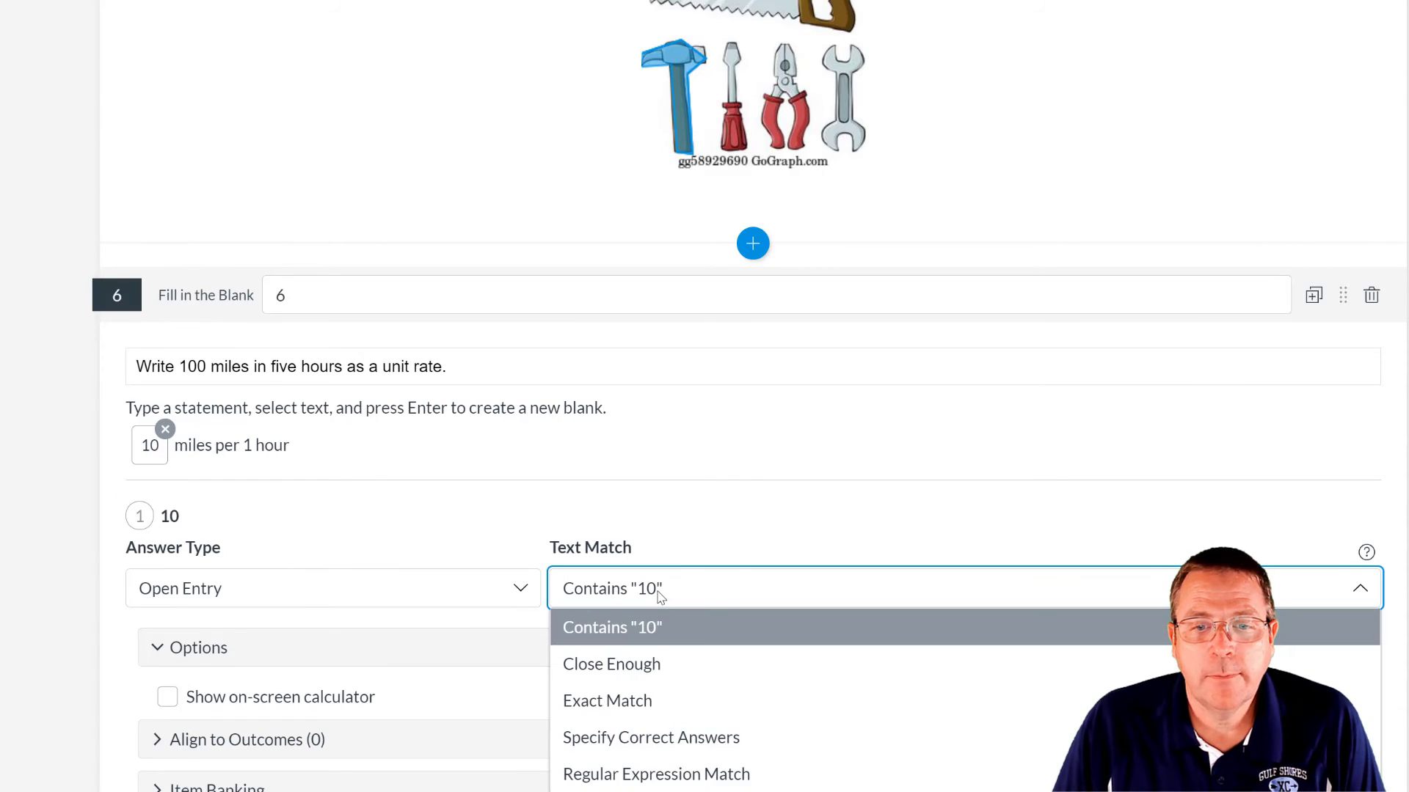
click(654, 713)
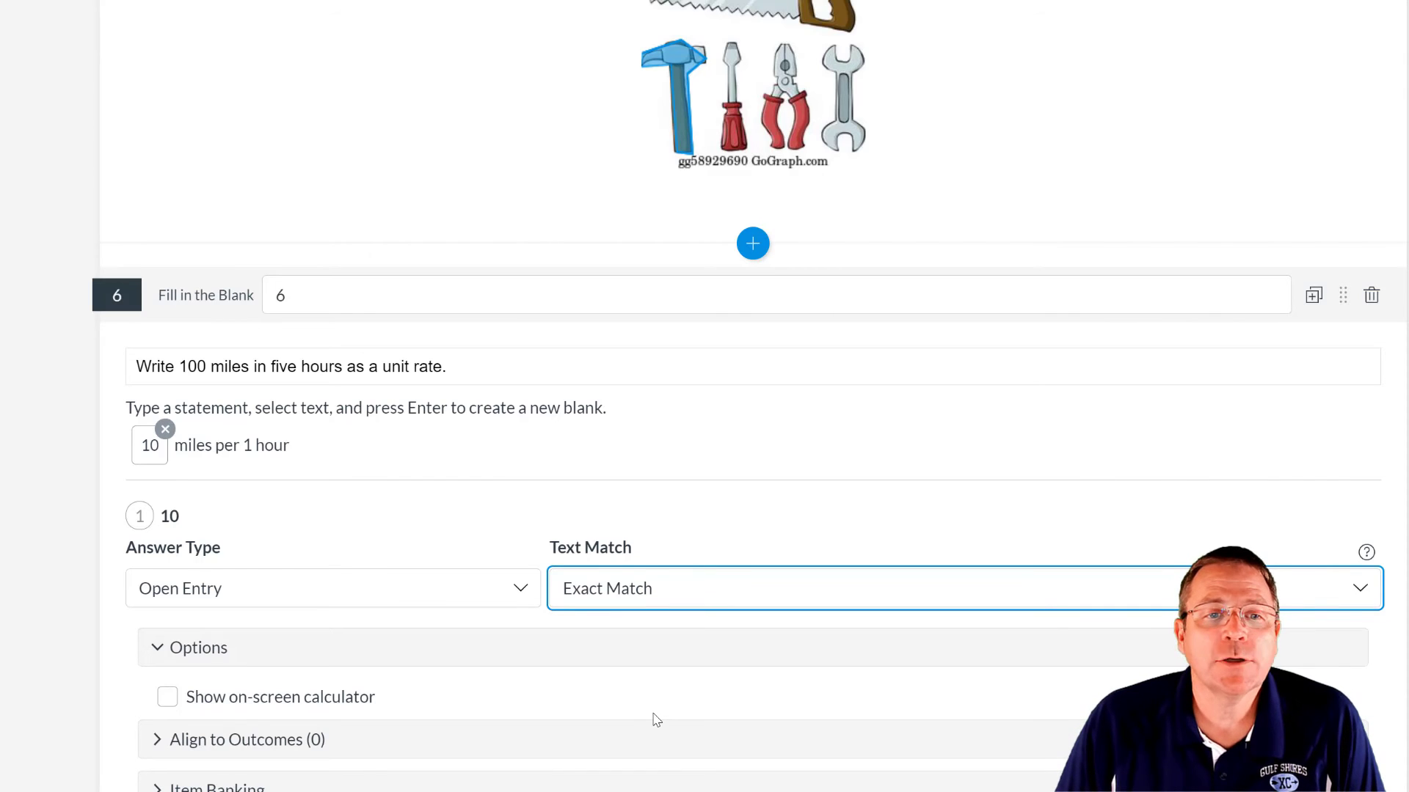
click(165, 430)
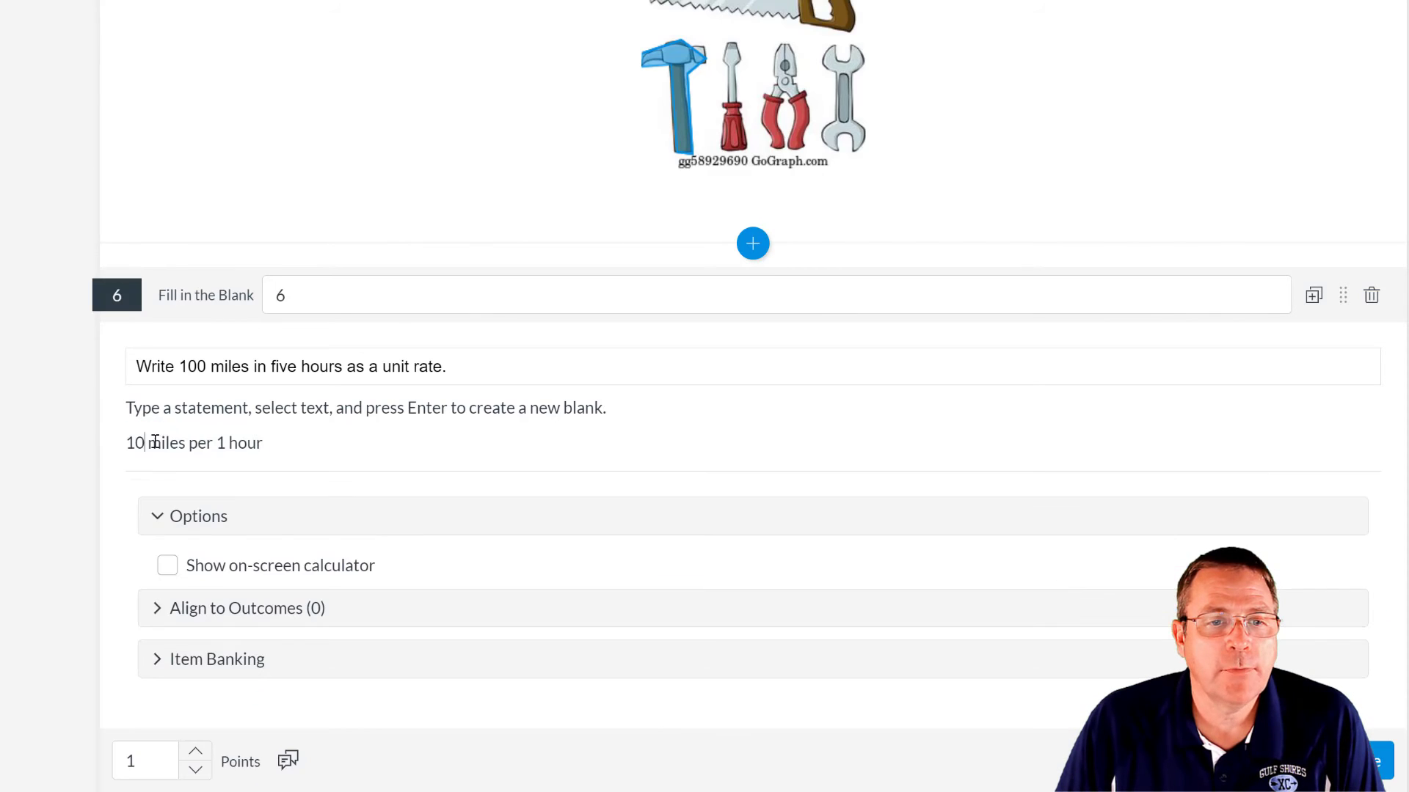
drag(136, 442, 126, 444)
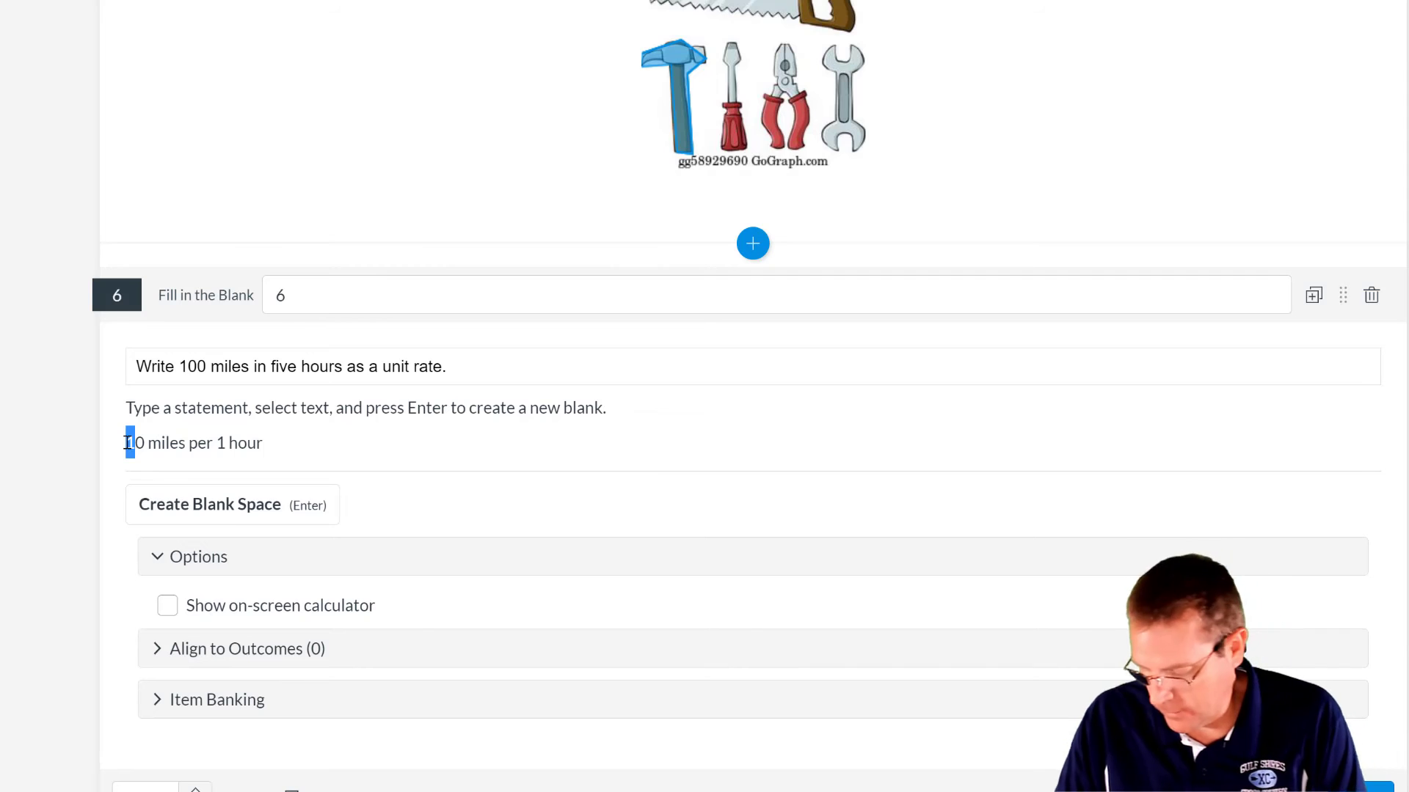
text(2)
- Make 20 an exact-match answer blank
double_click(141, 444)
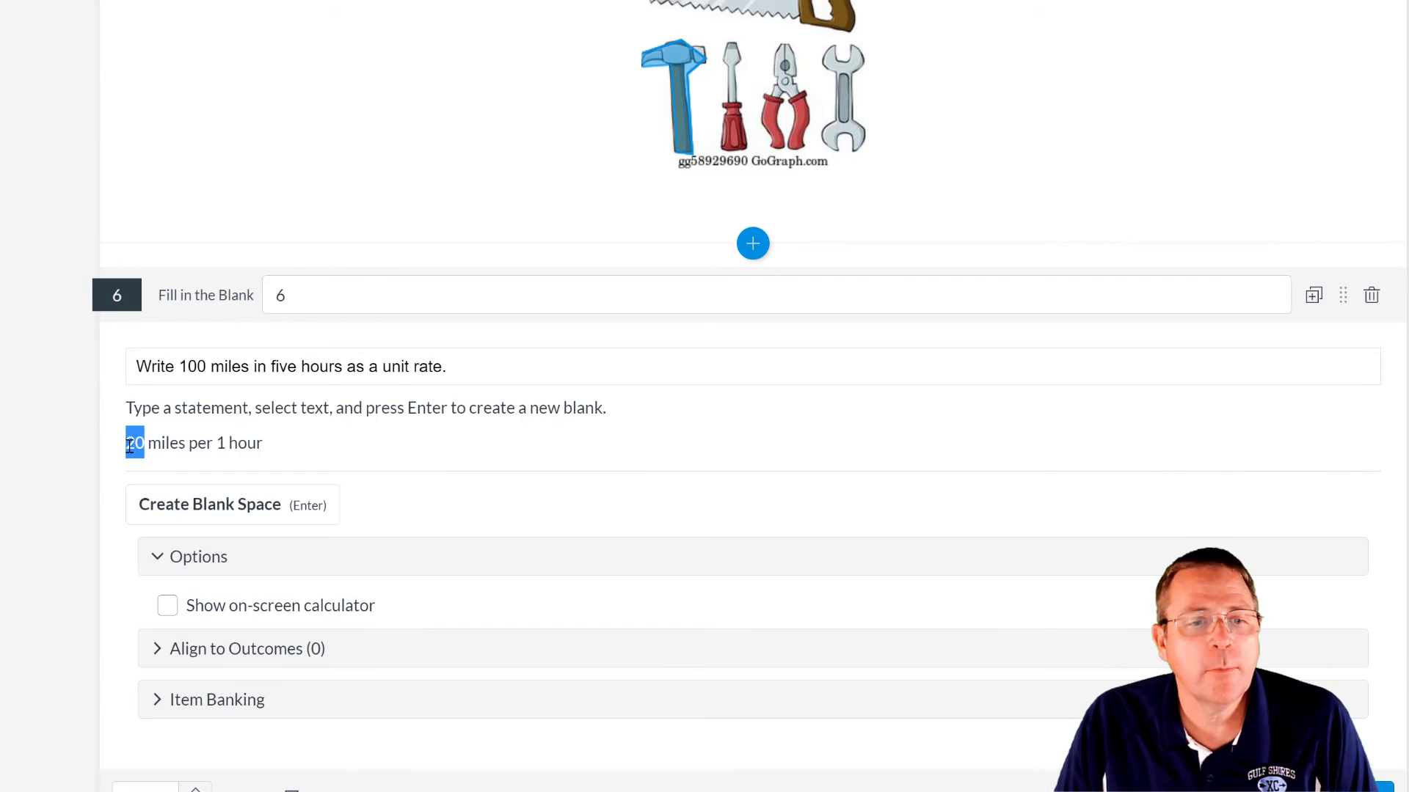
click(188, 503)
click(718, 606)
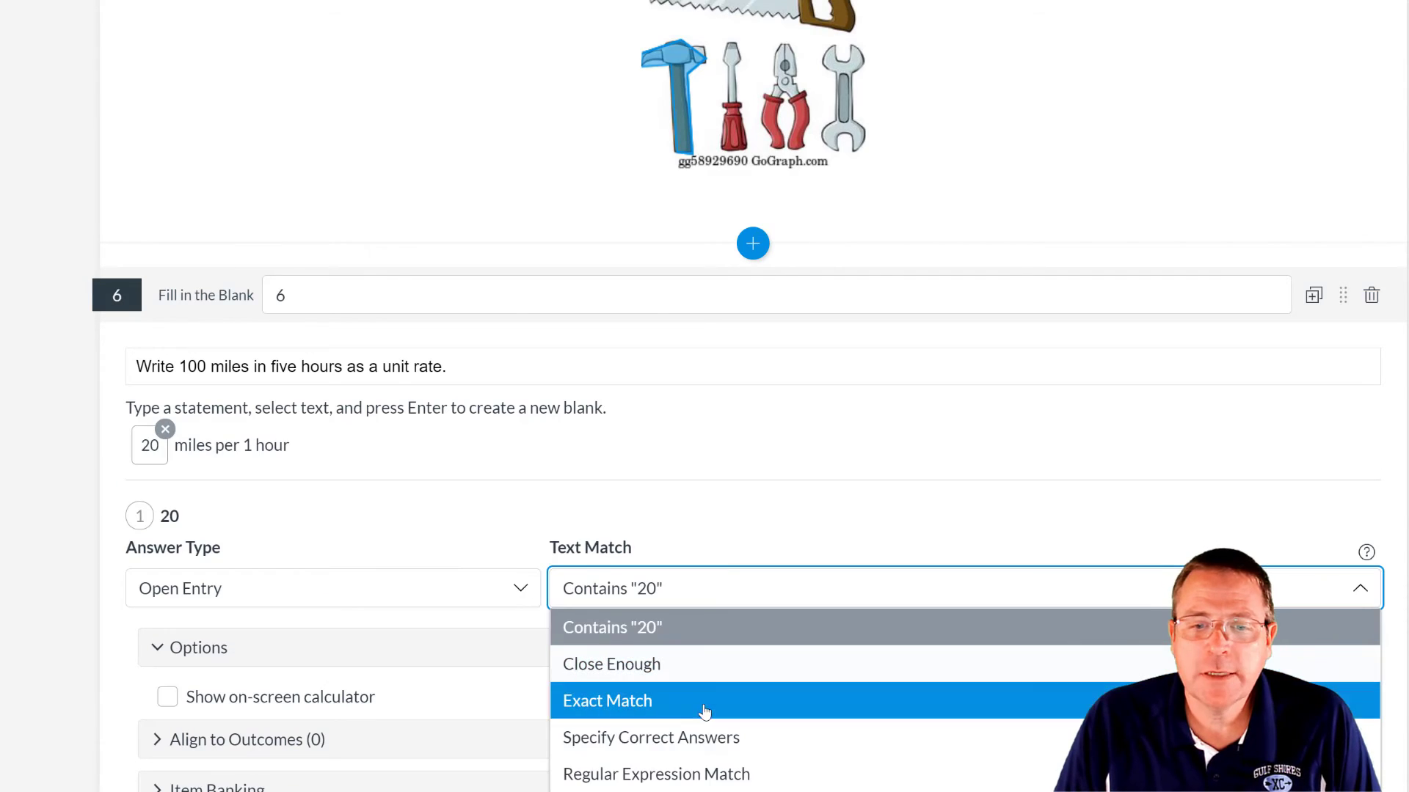
click(706, 701)
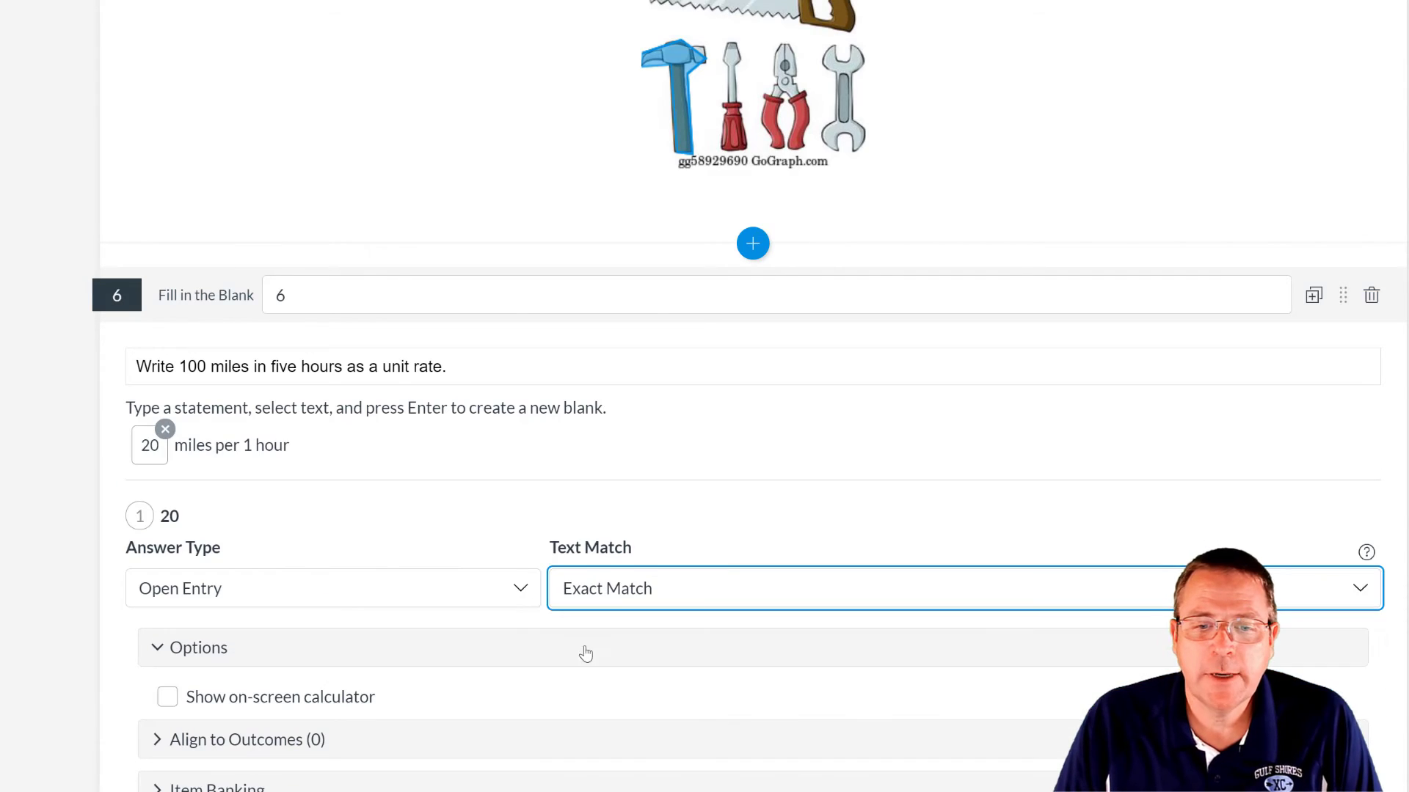
- Make miles a dropdown blank with choices miles and hours
double_click(196, 445)
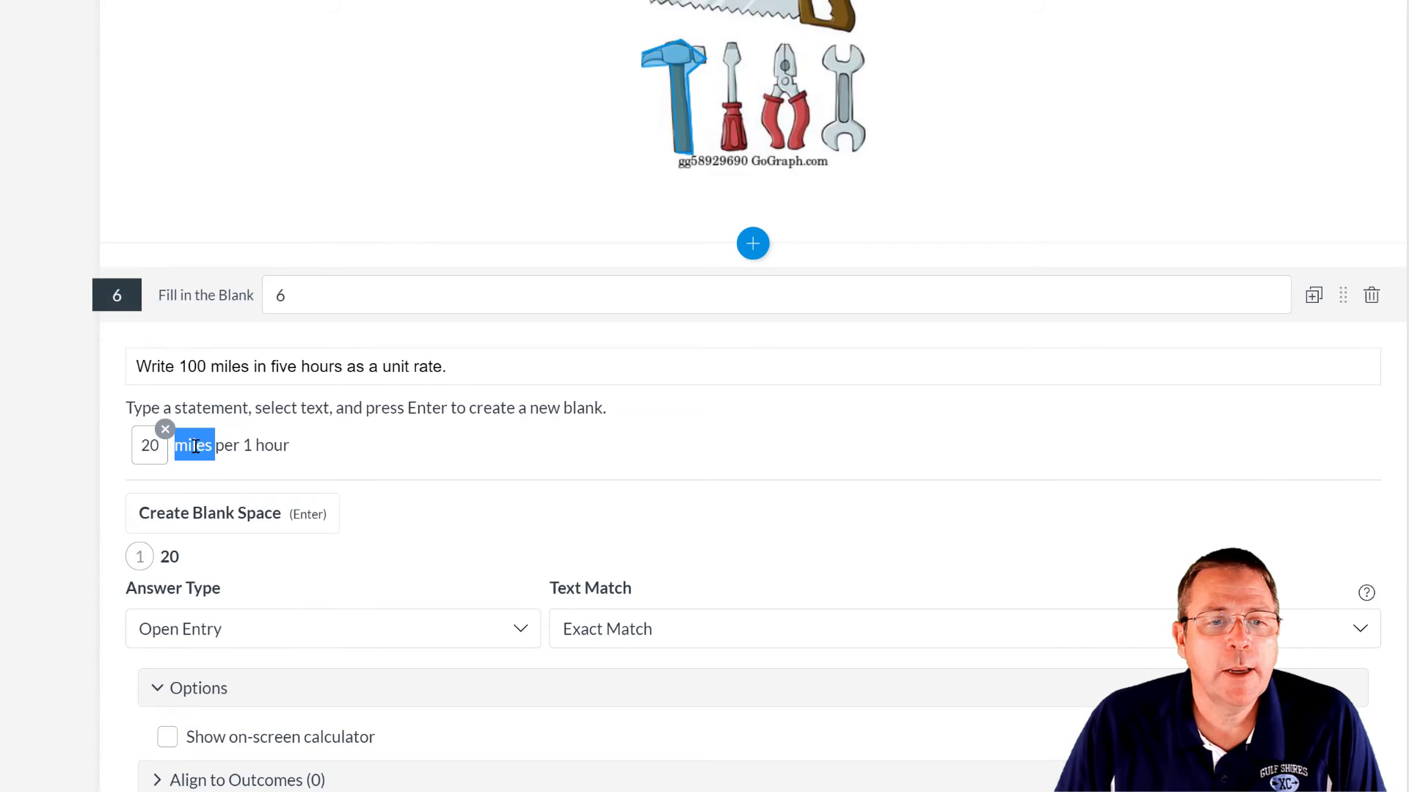
click(218, 520)
scroll(219, 520, down, 2)
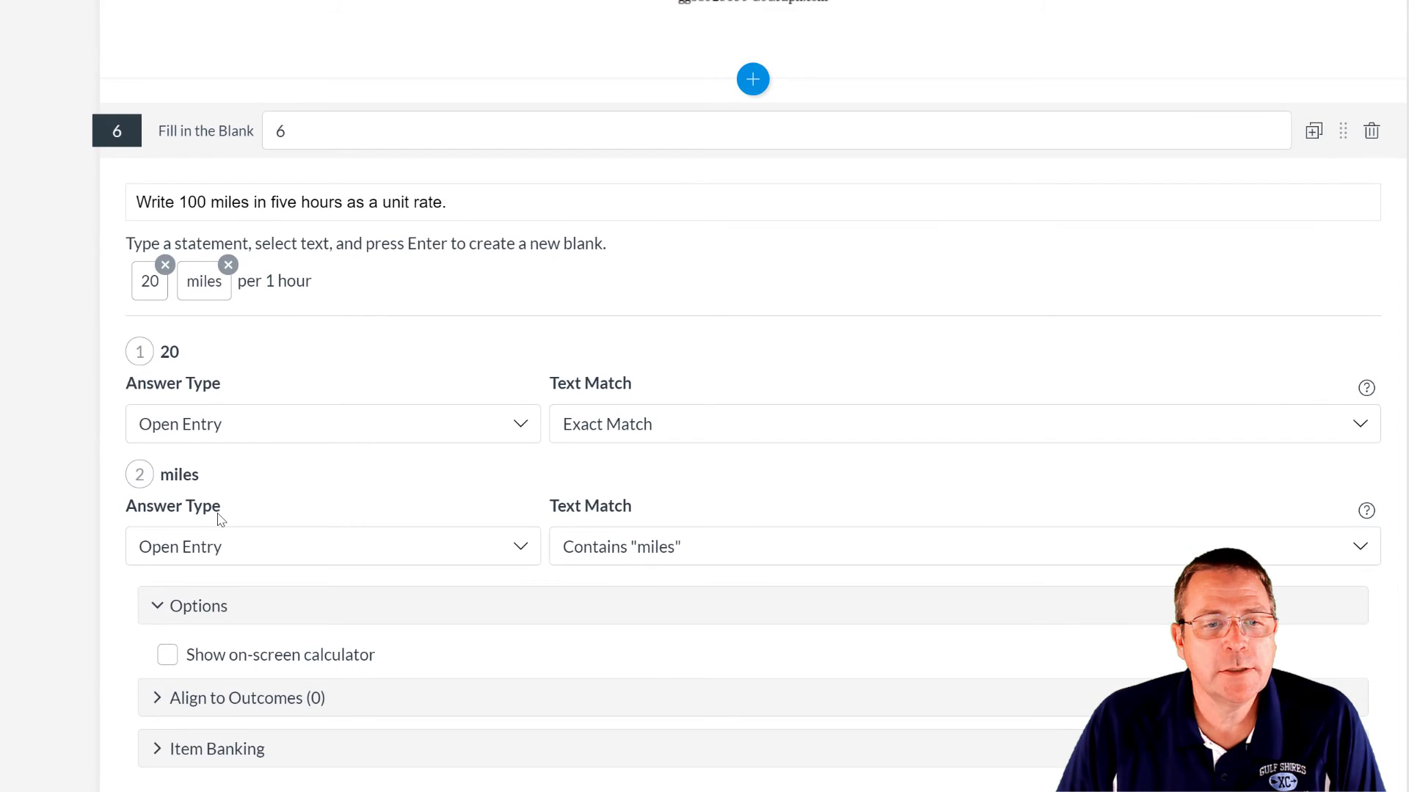
click(171, 549)
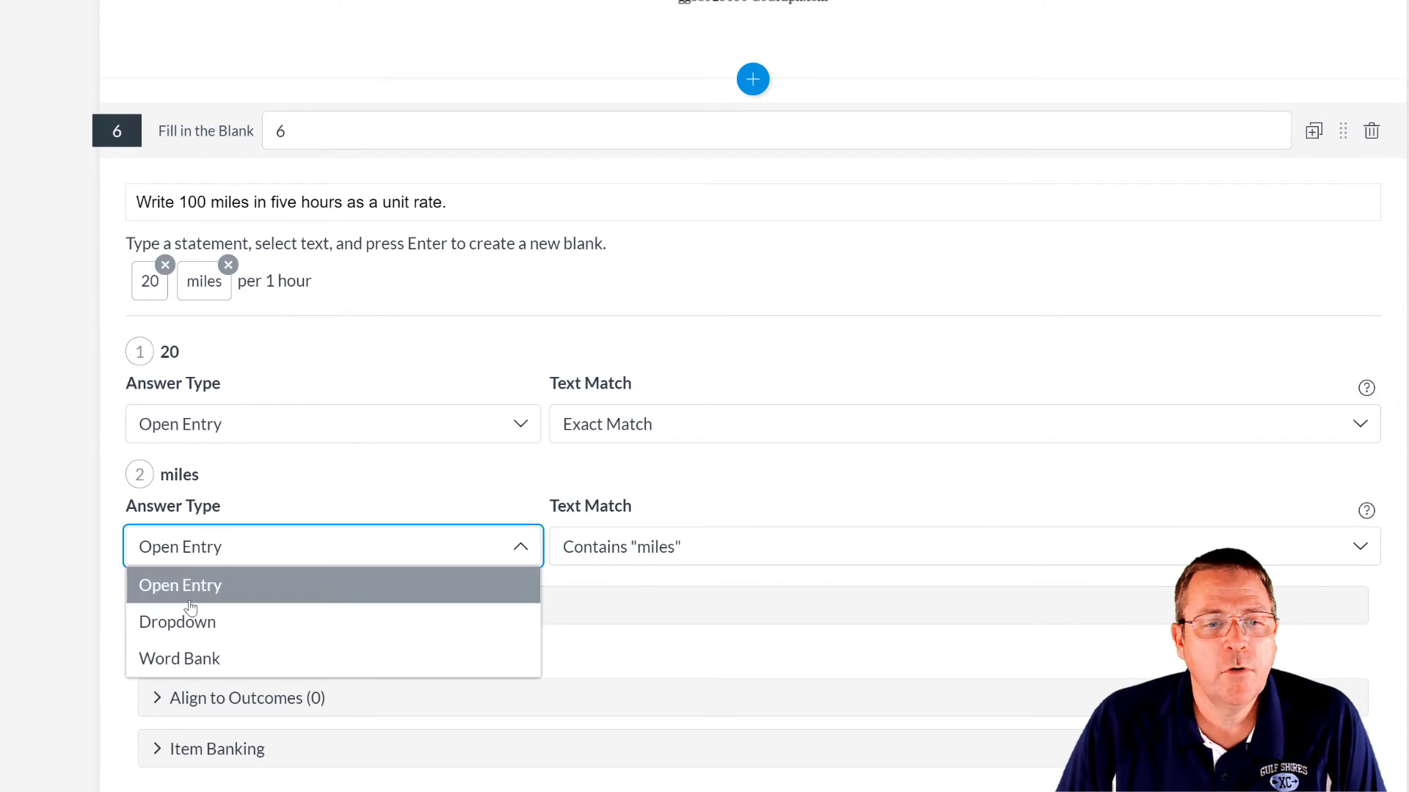
click(205, 626)
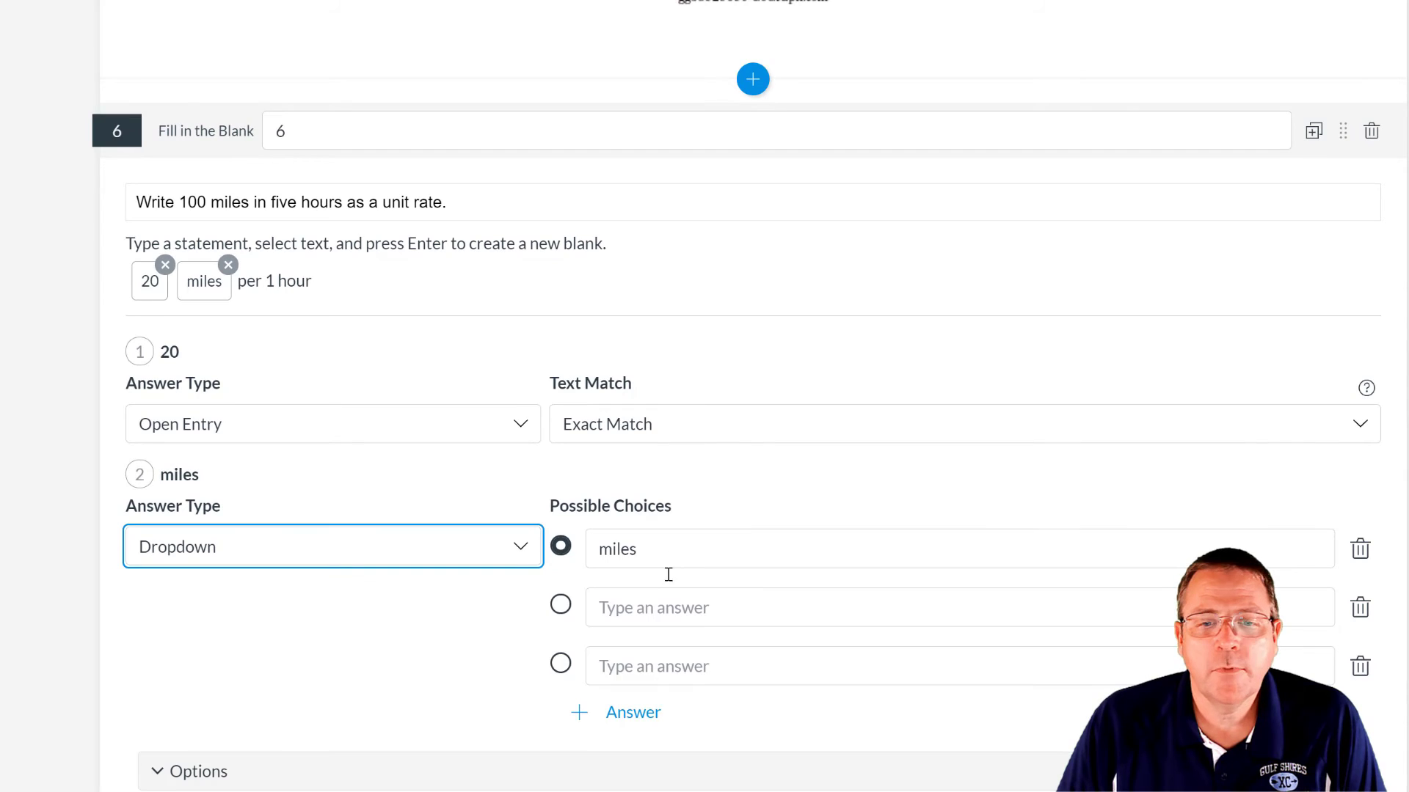
click(662, 609)
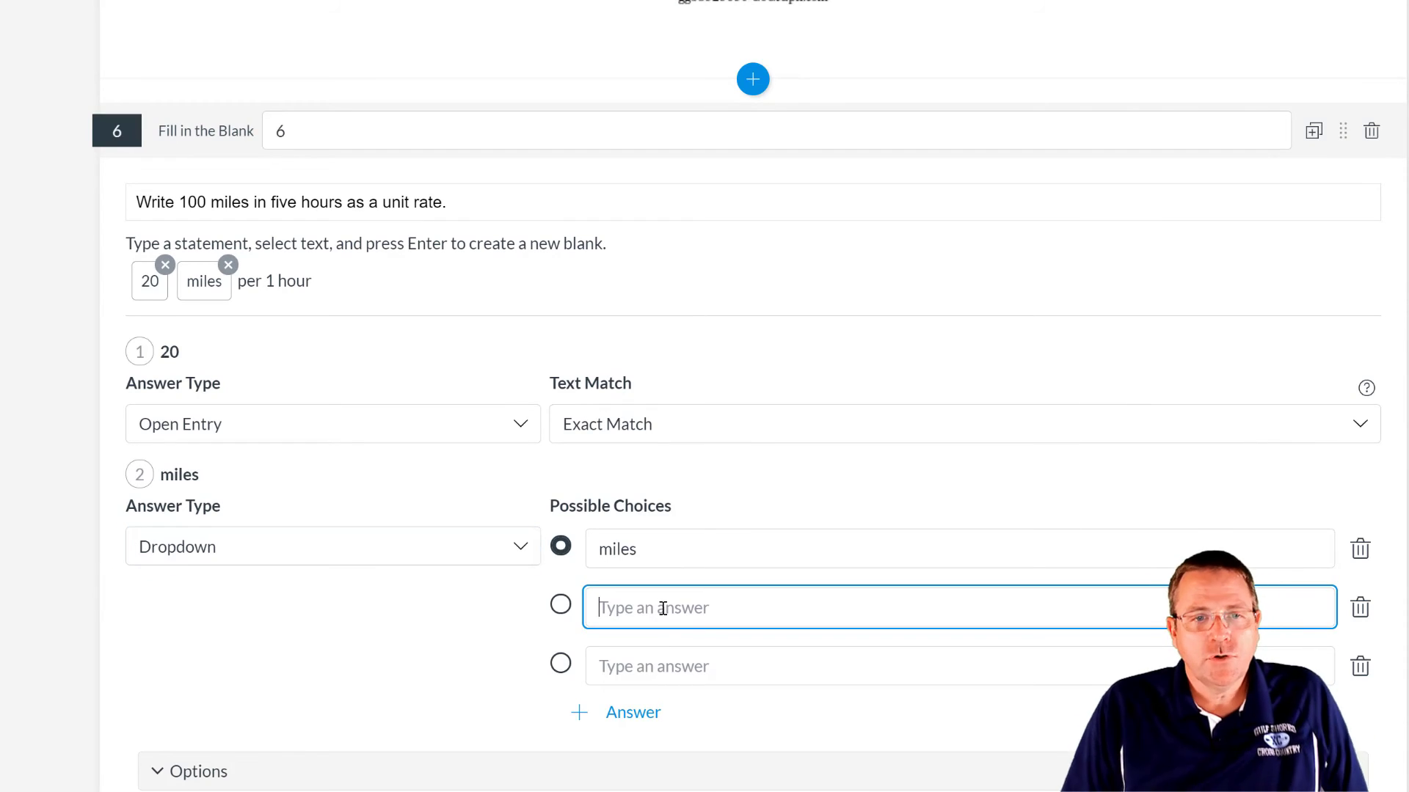
text(hours)
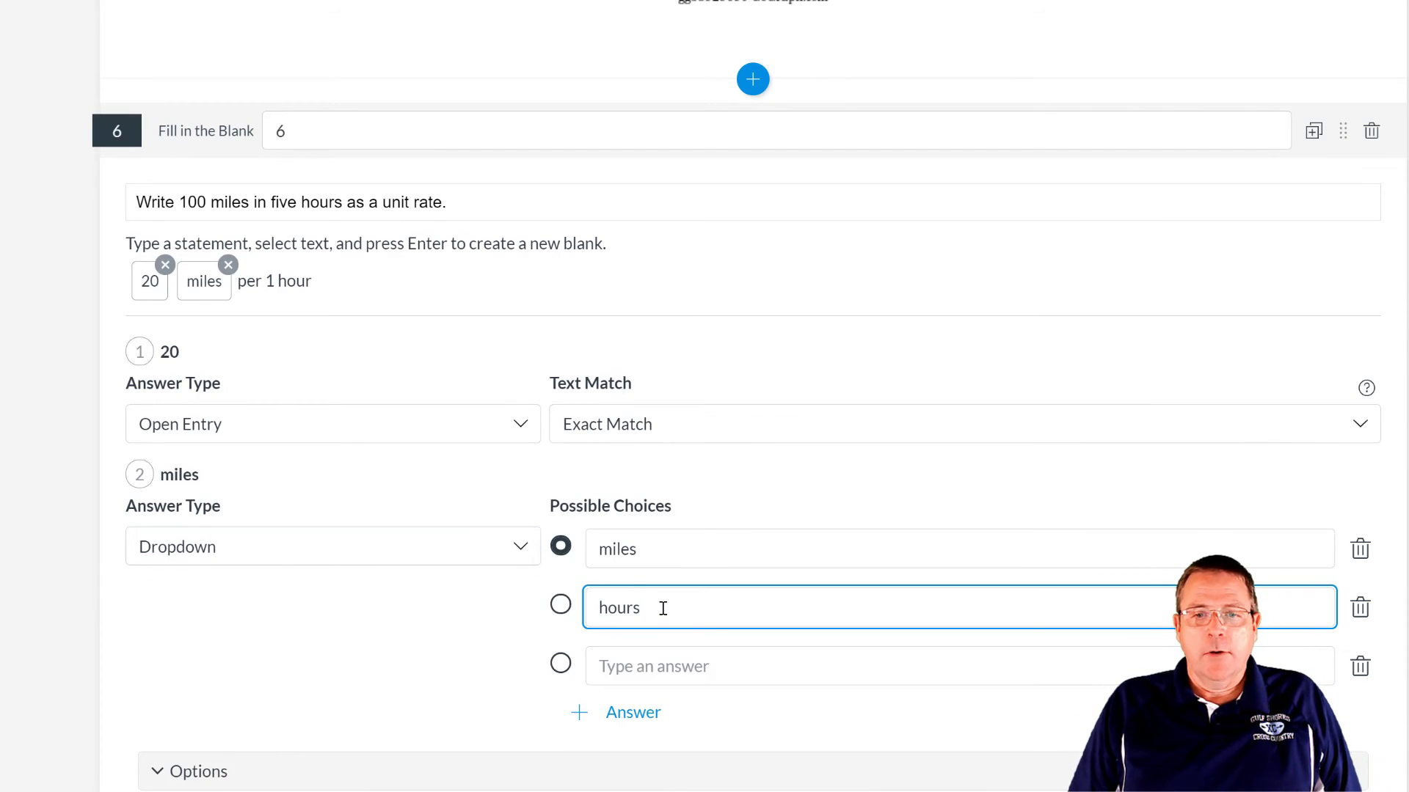
click(1360, 666)
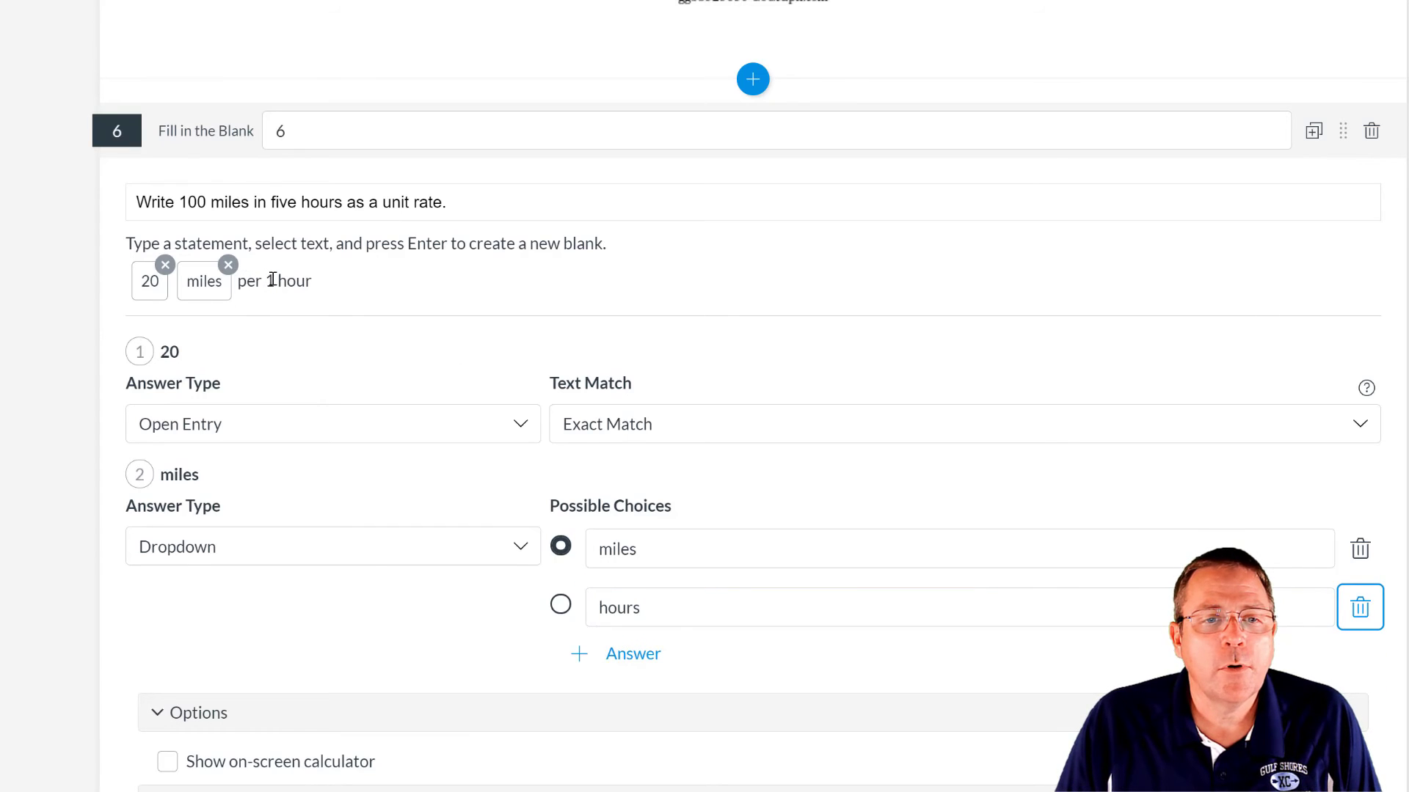
- Make the 1 before hour an exact-match answer blank
double_click(271, 280)
click(187, 359)
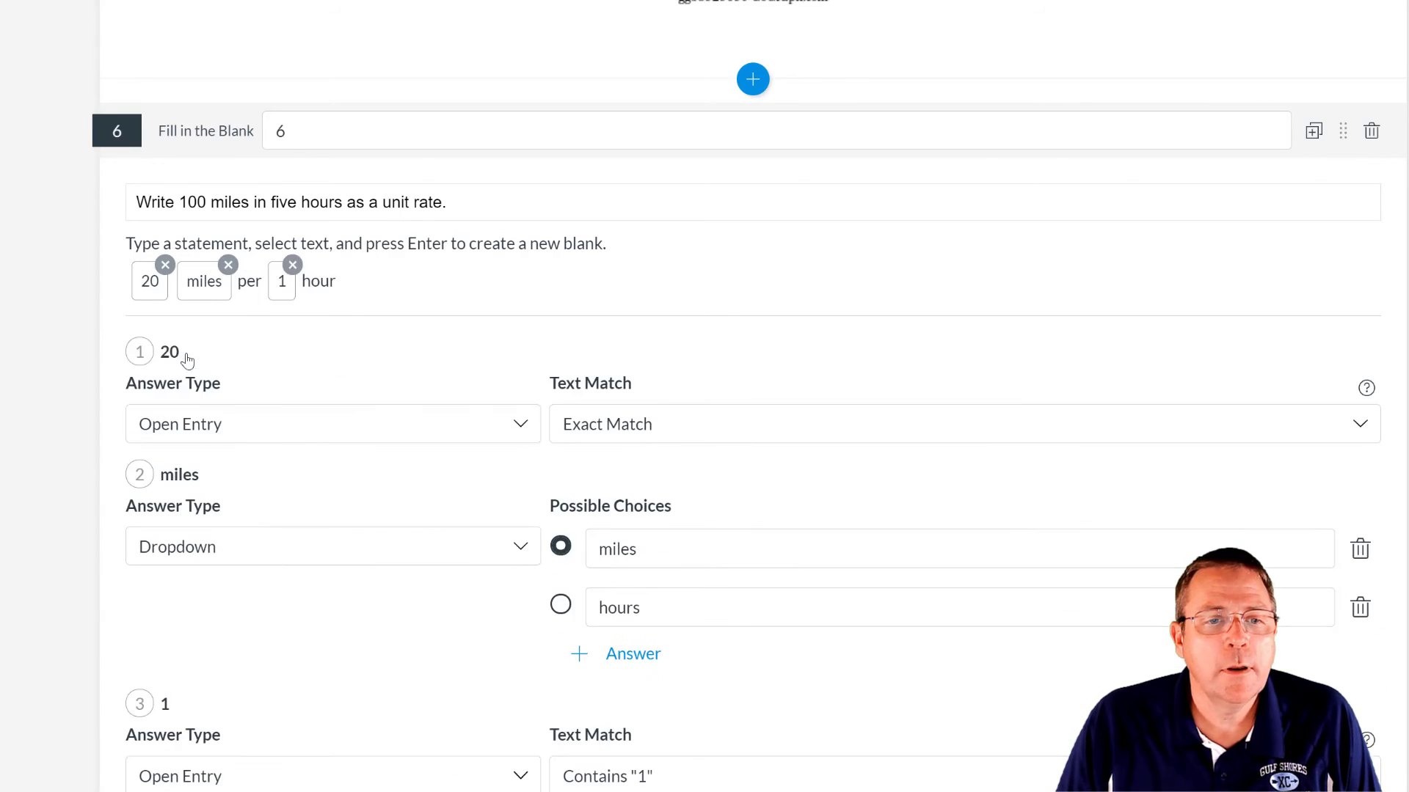
scroll(697, 558, down, 3)
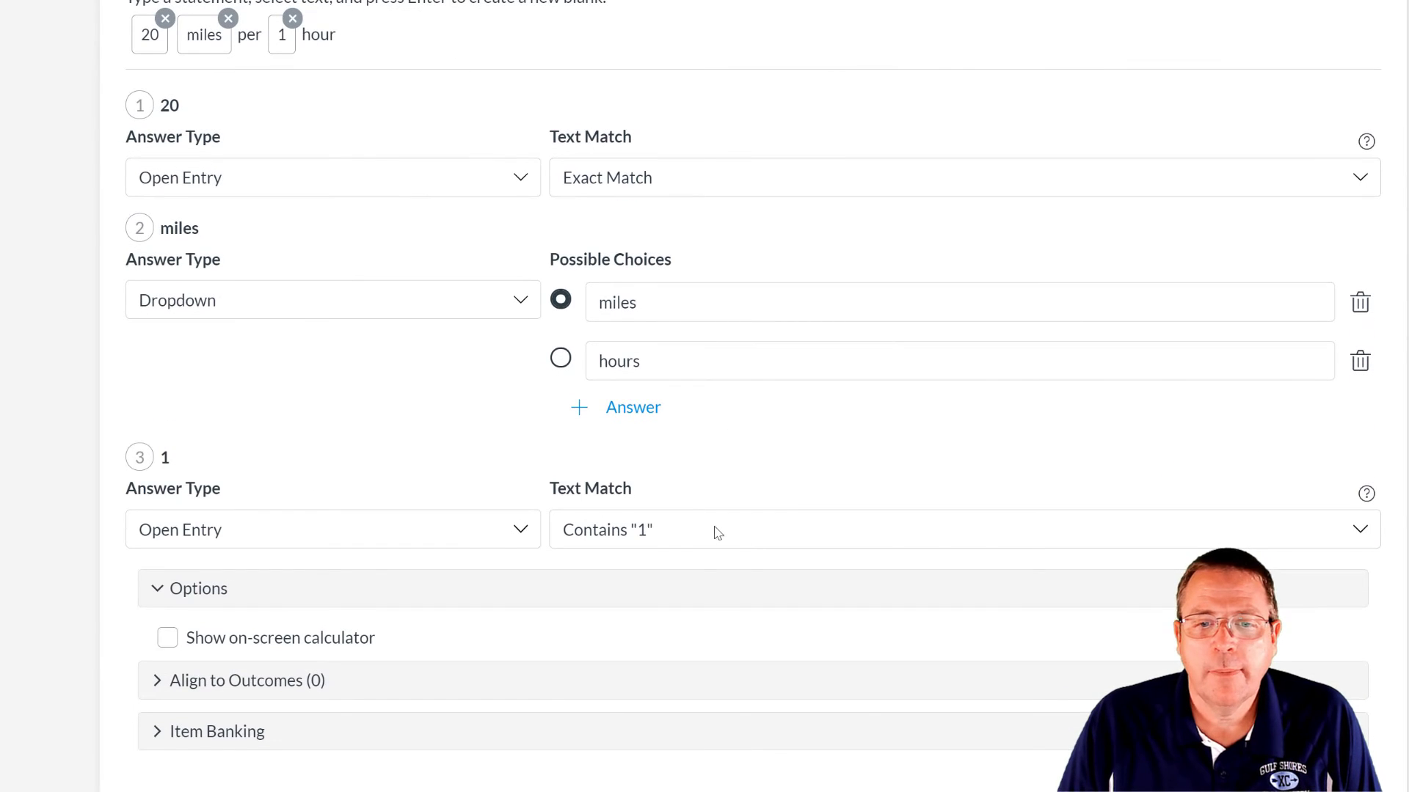
click(717, 532)
click(684, 640)
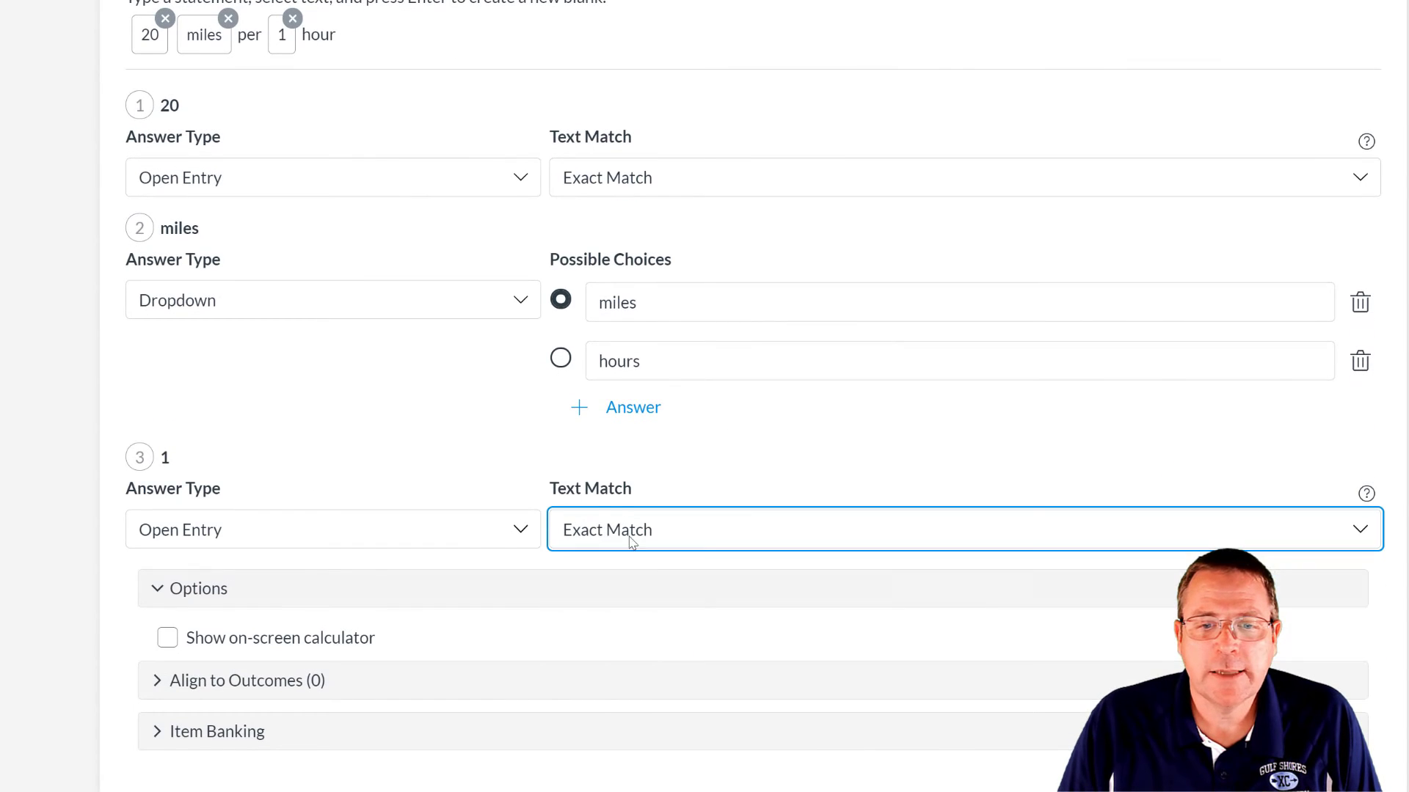
- Make hour a dropdown blank with choices hour and mile
double_click(317, 38)
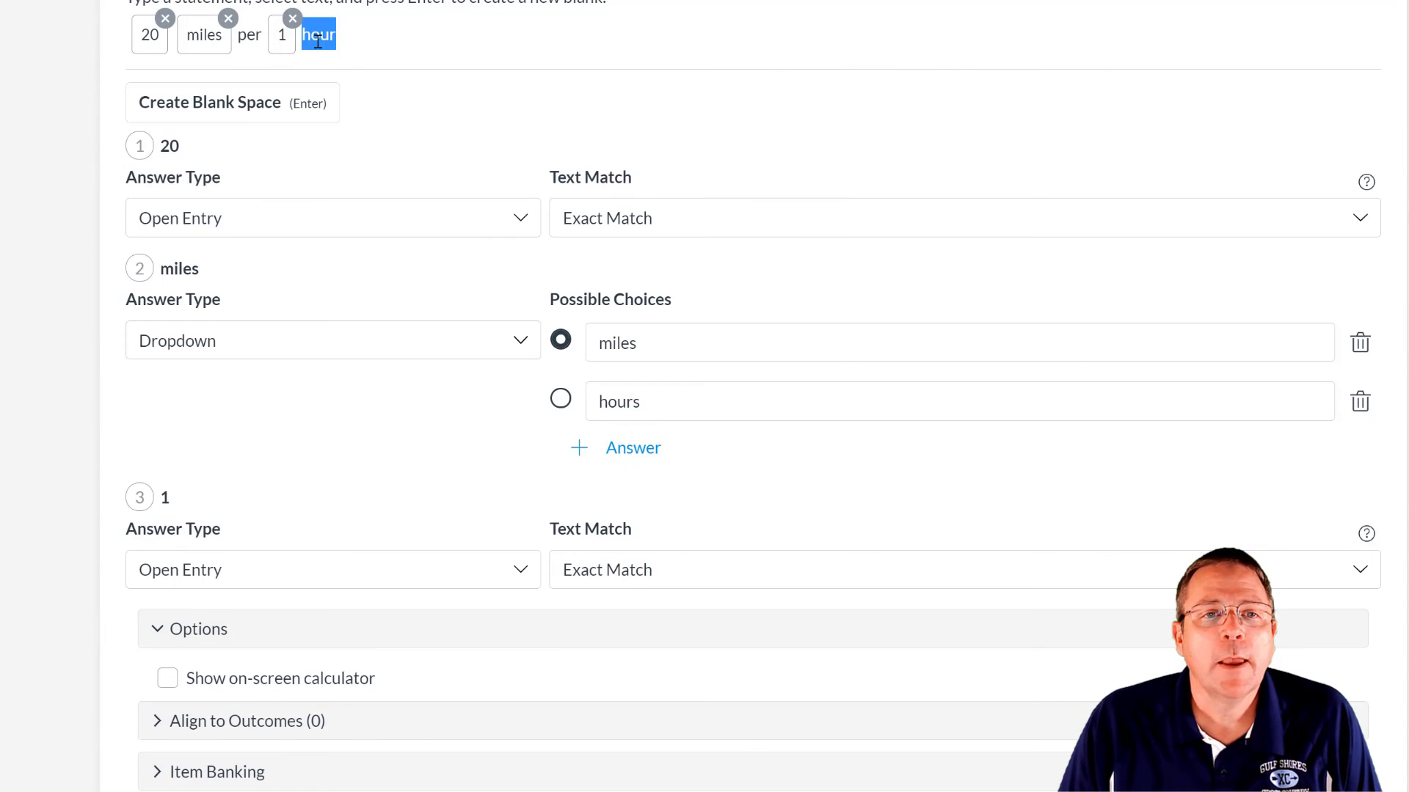
click(205, 100)
scroll(624, 635, down, 2)
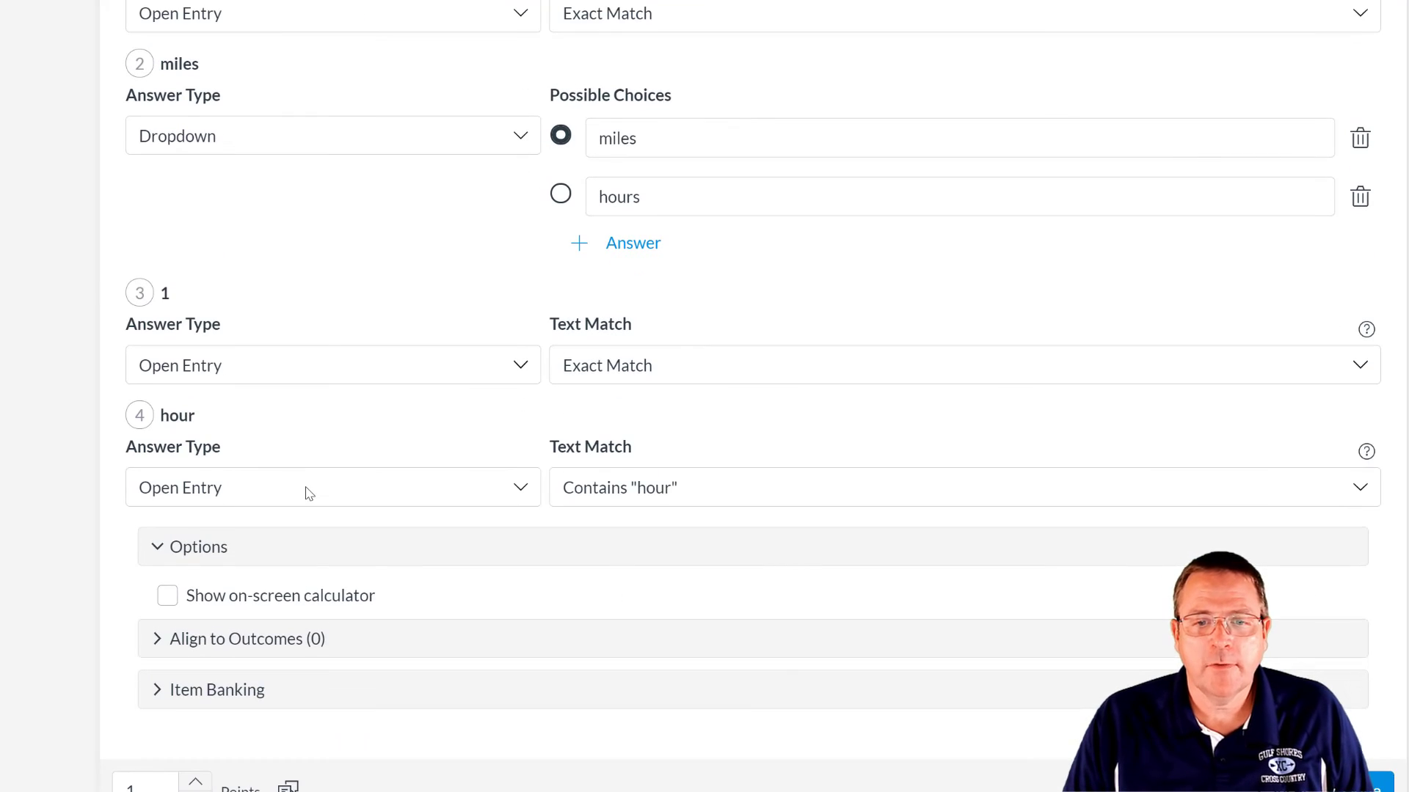
click(295, 501)
click(267, 565)
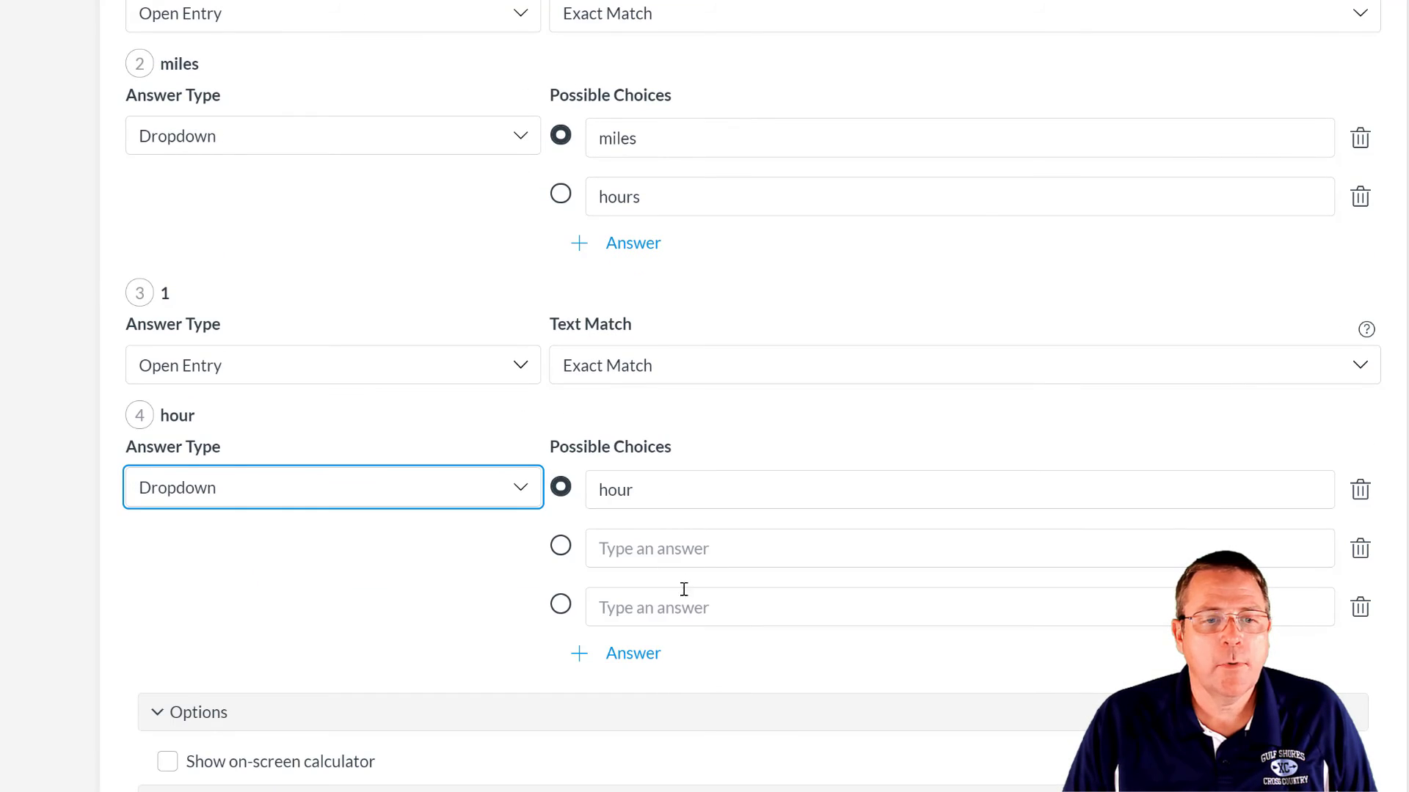
click(685, 552)
text(mile)
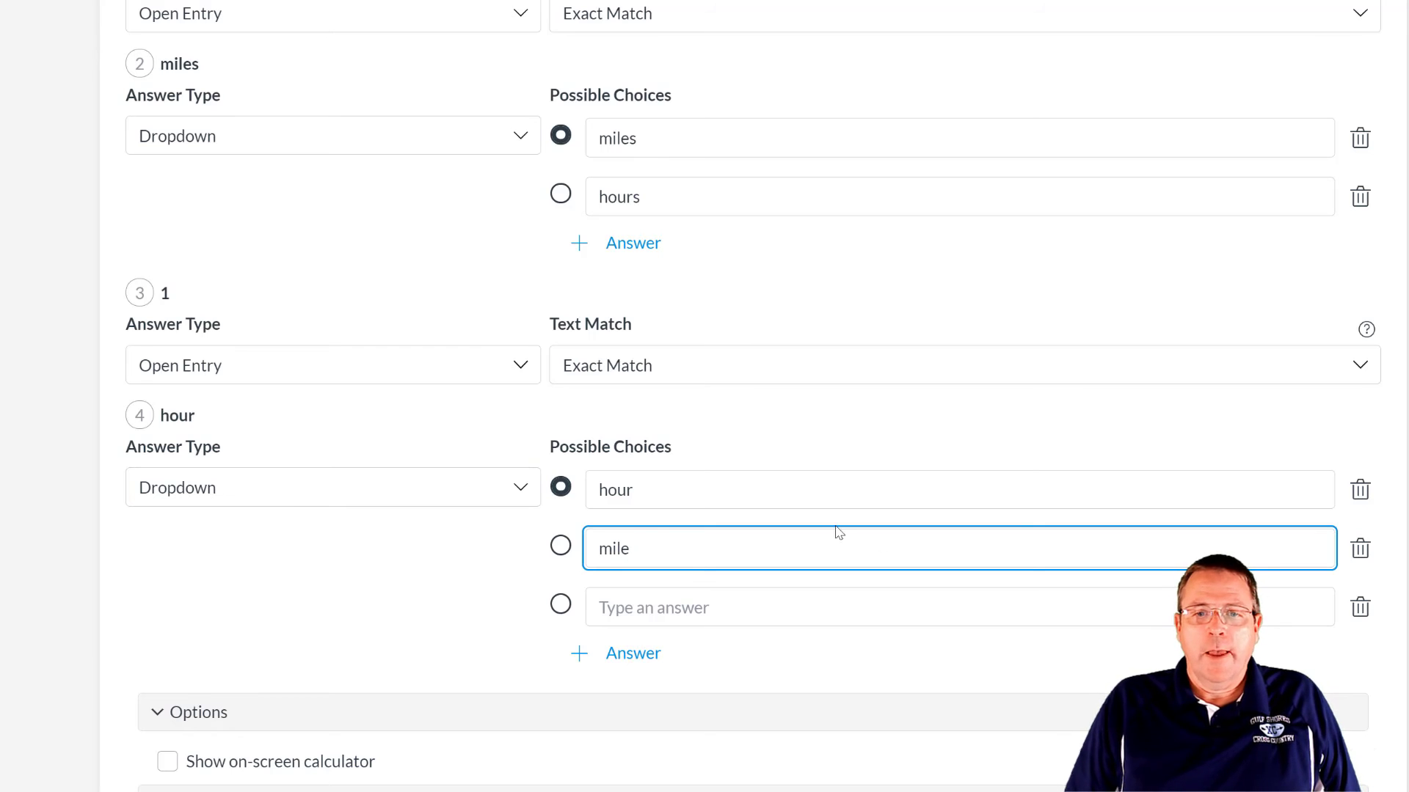
click(1360, 607)
scroll(697, 566, down, 3)
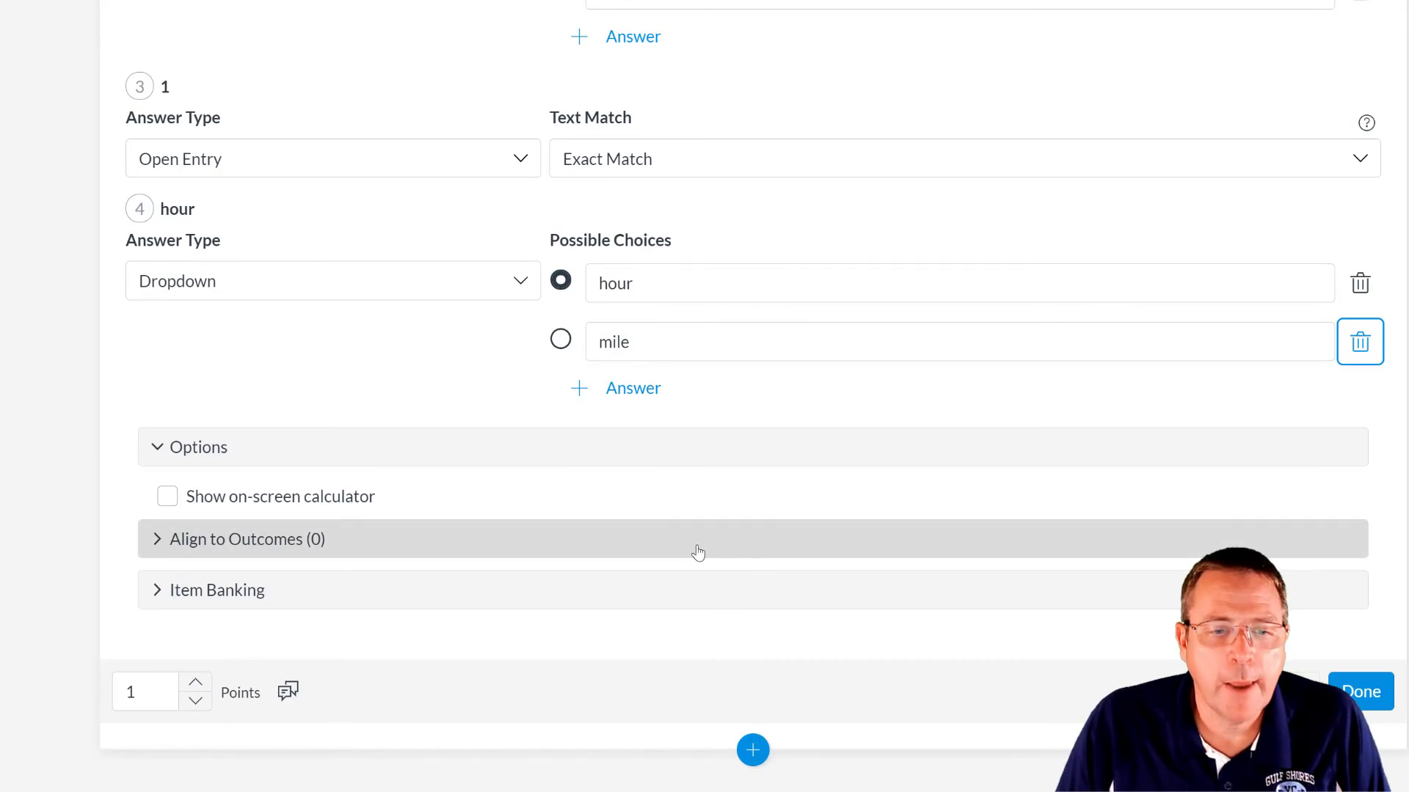
- Save question 6, answer 20 miles per 1 hour in preview, cancel submitting, and return to Build
click(1391, 694)
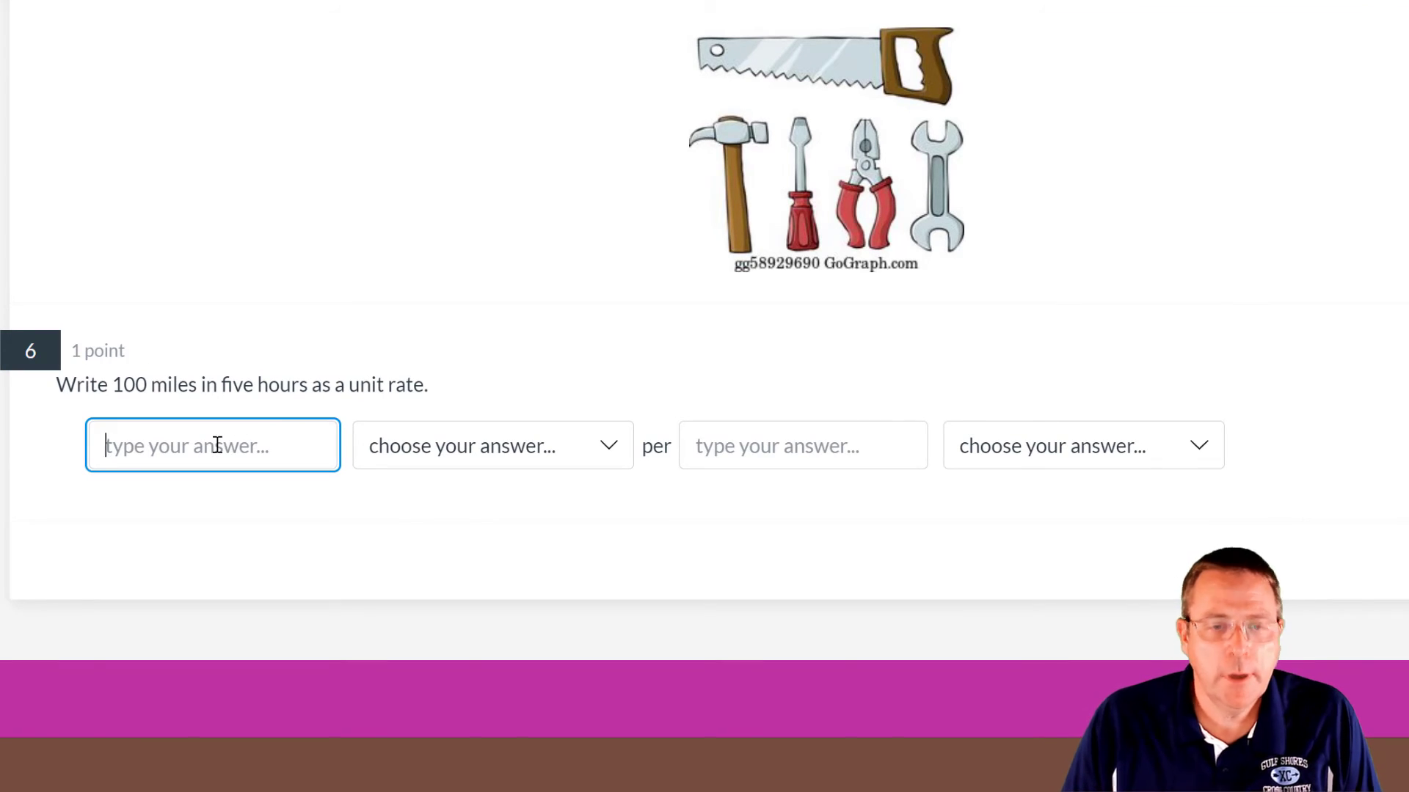
text(20)
click(519, 440)
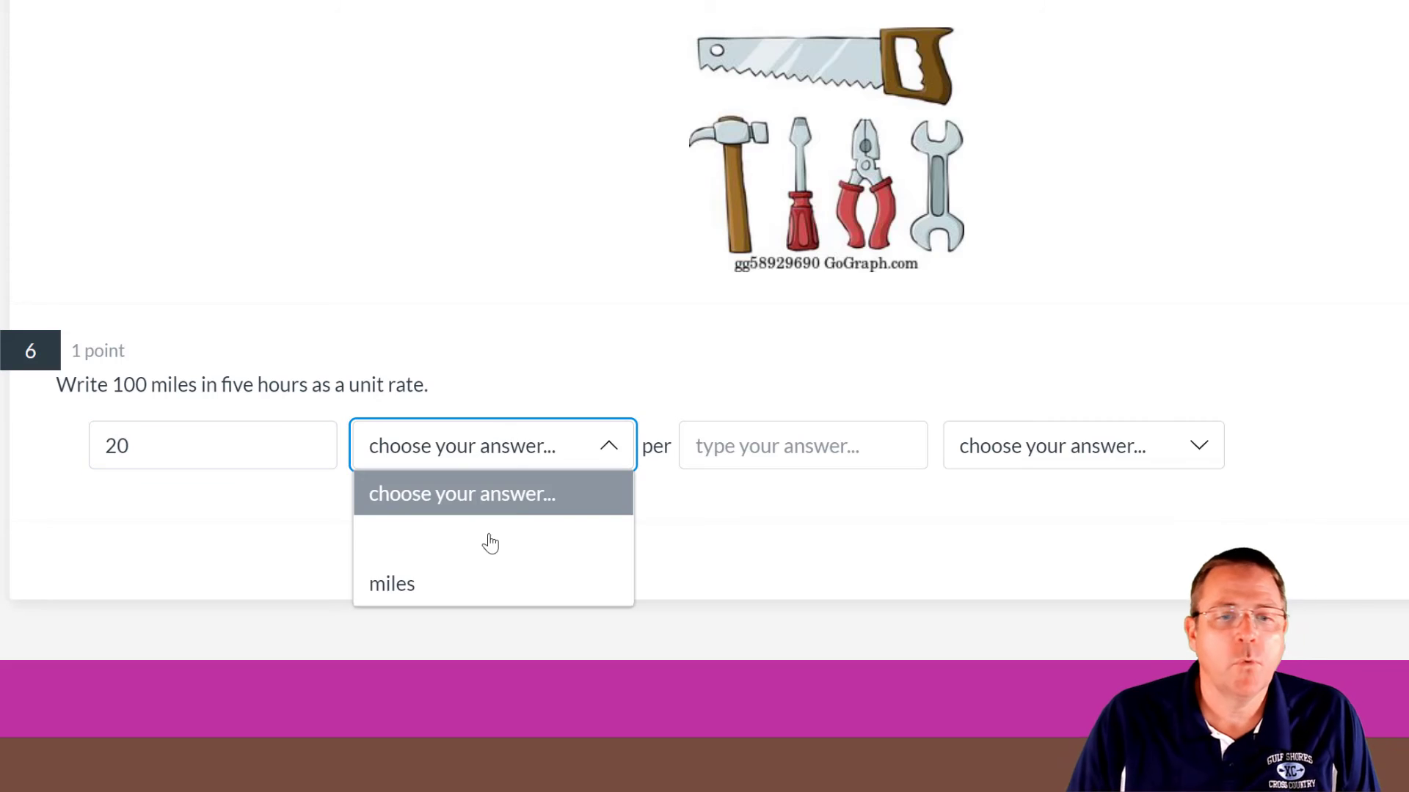
click(475, 581)
click(758, 448)
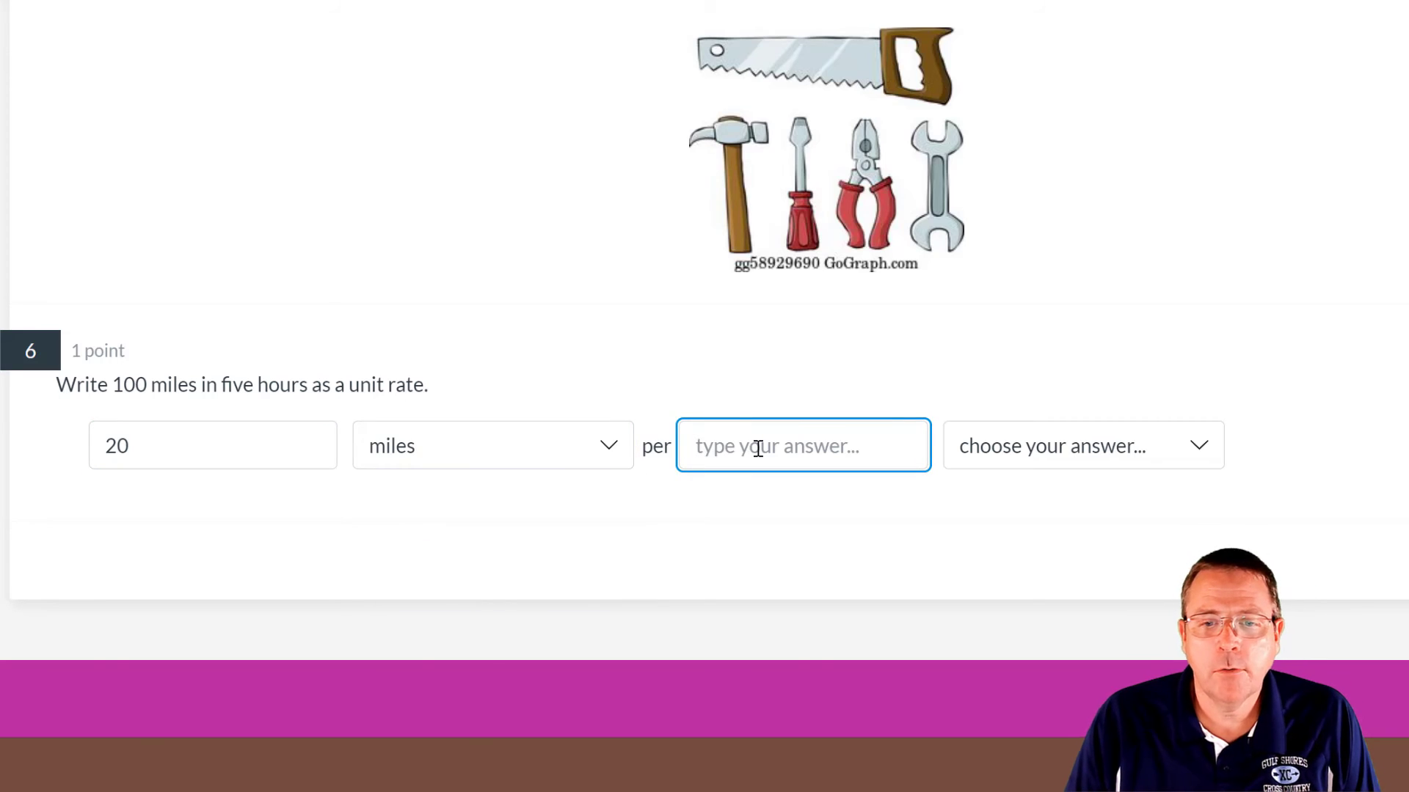
text(1)
click(990, 446)
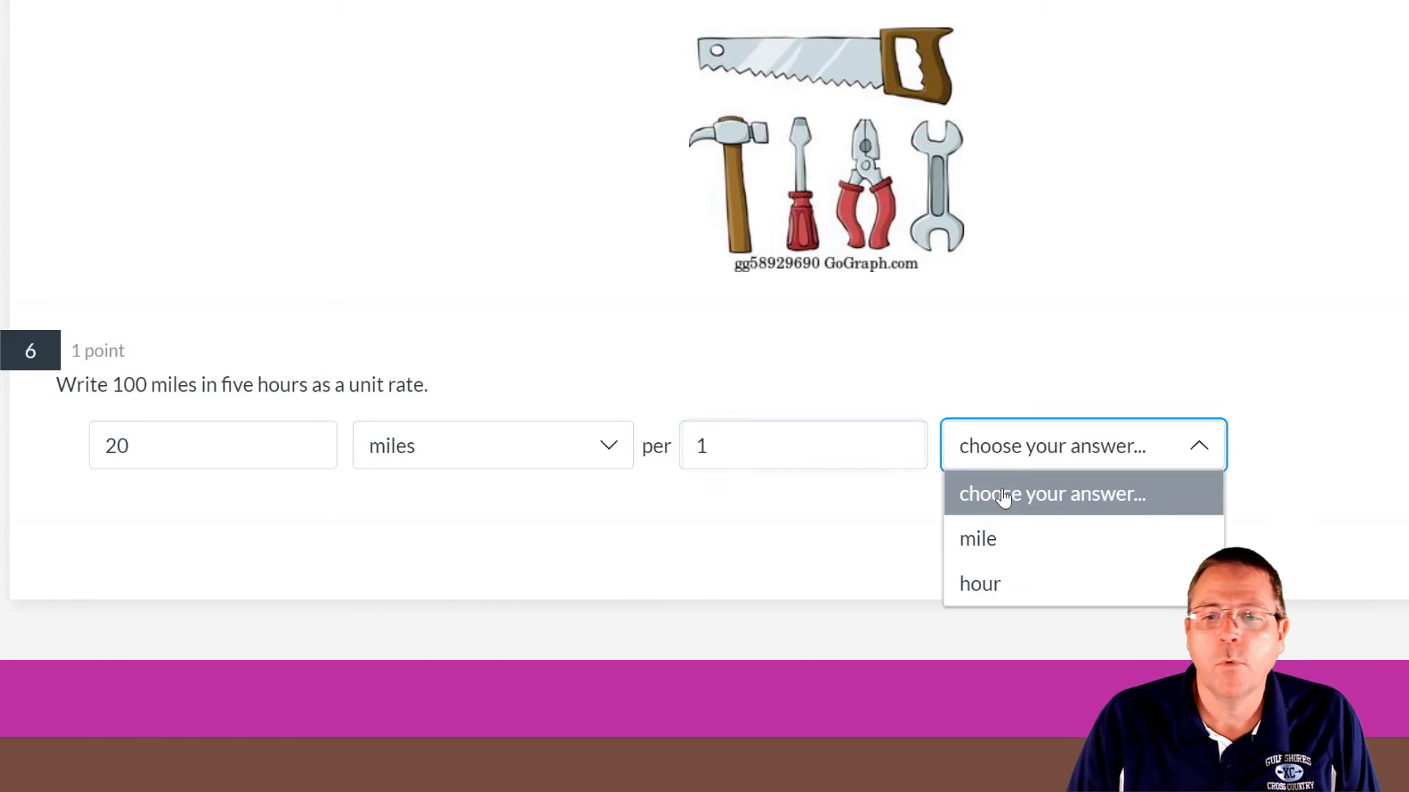
click(991, 581)
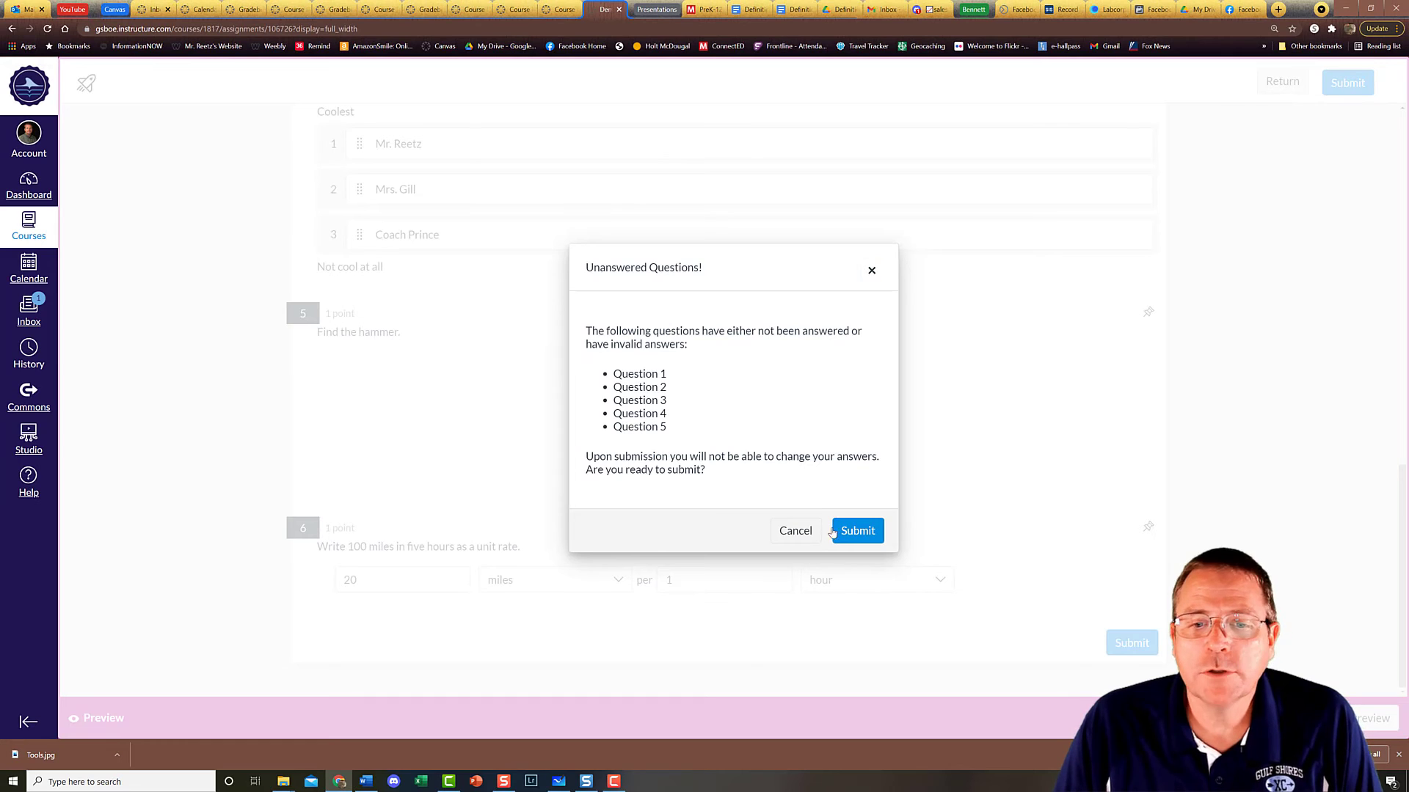
click(791, 533)
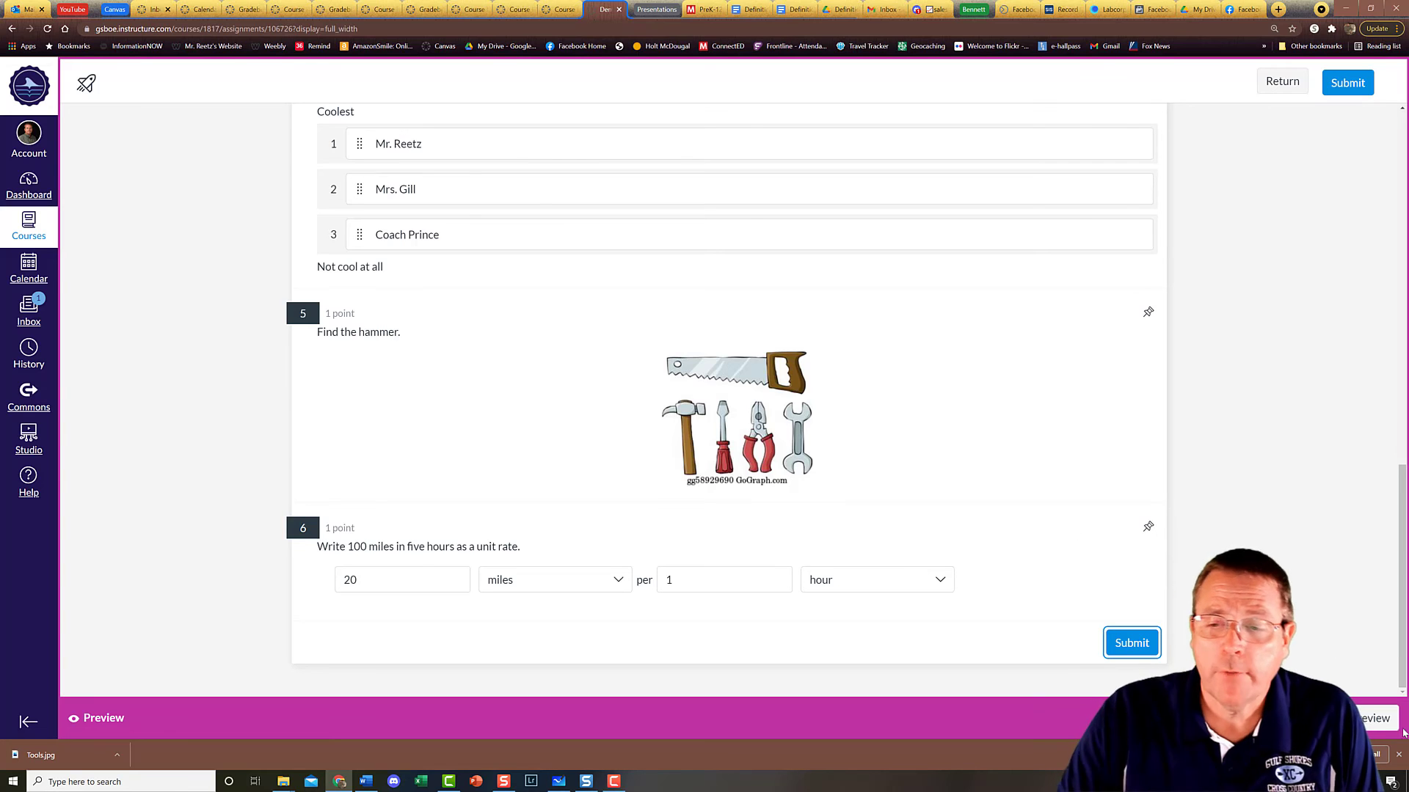
click(1375, 734)
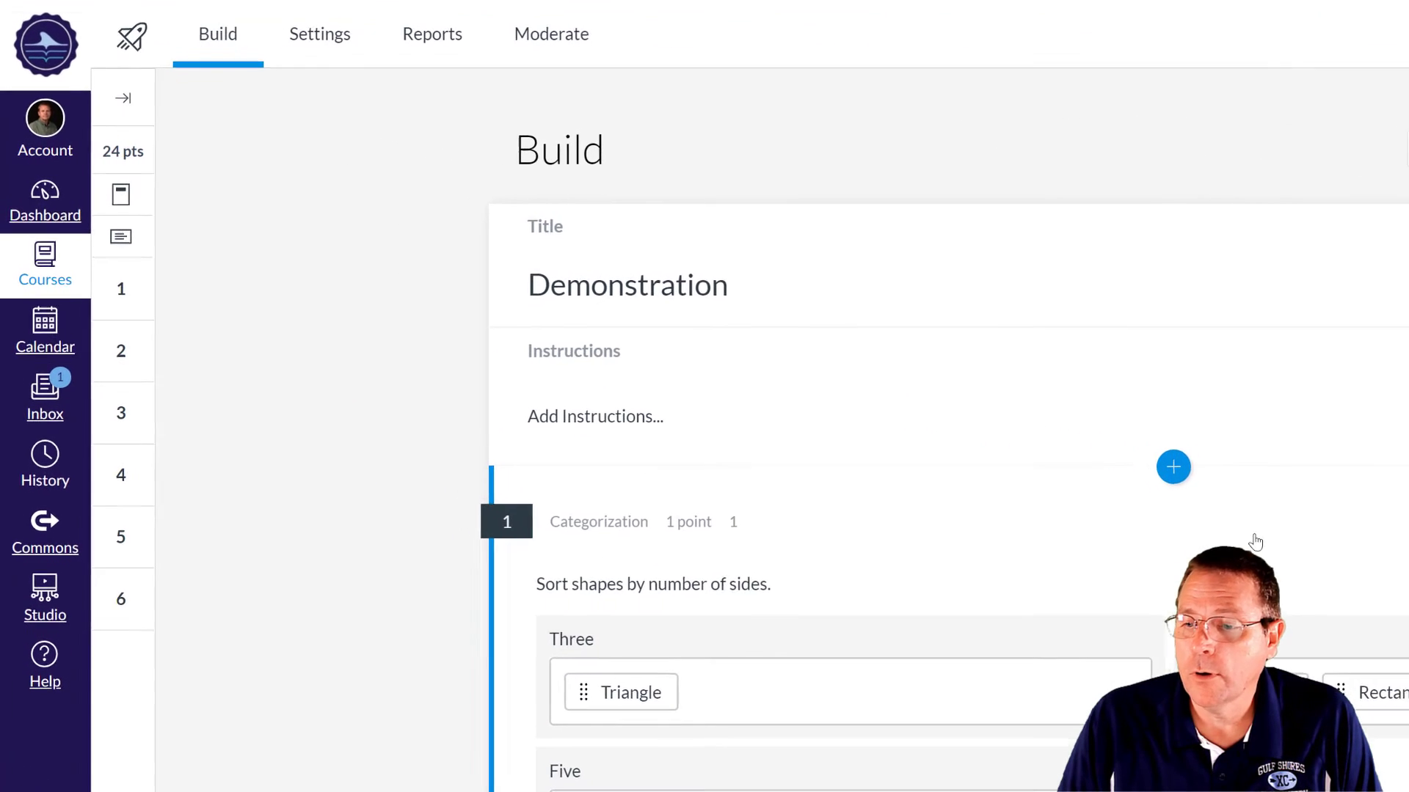
- In quiz settings, shuffle questions and answers and show one question at a time
click(316, 43)
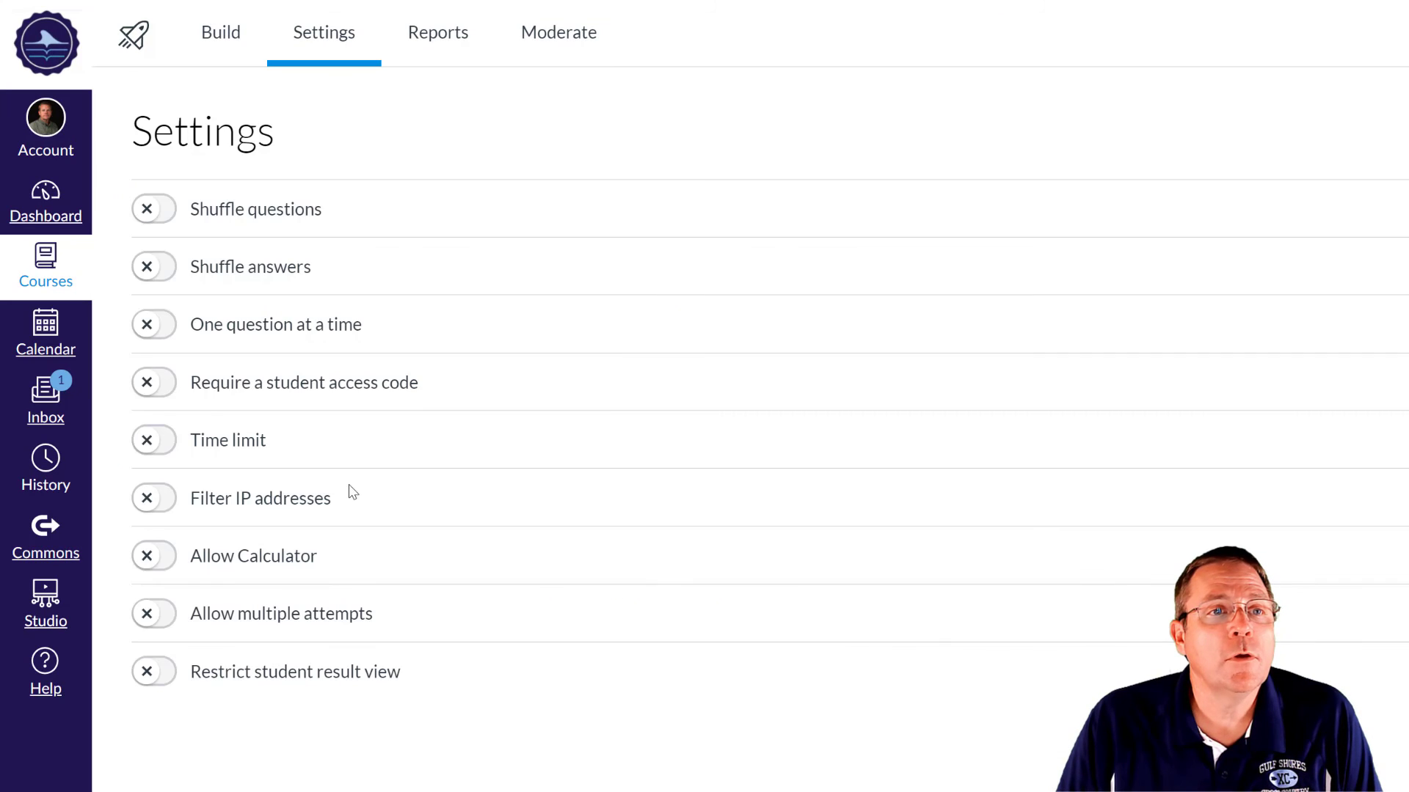
click(165, 212)
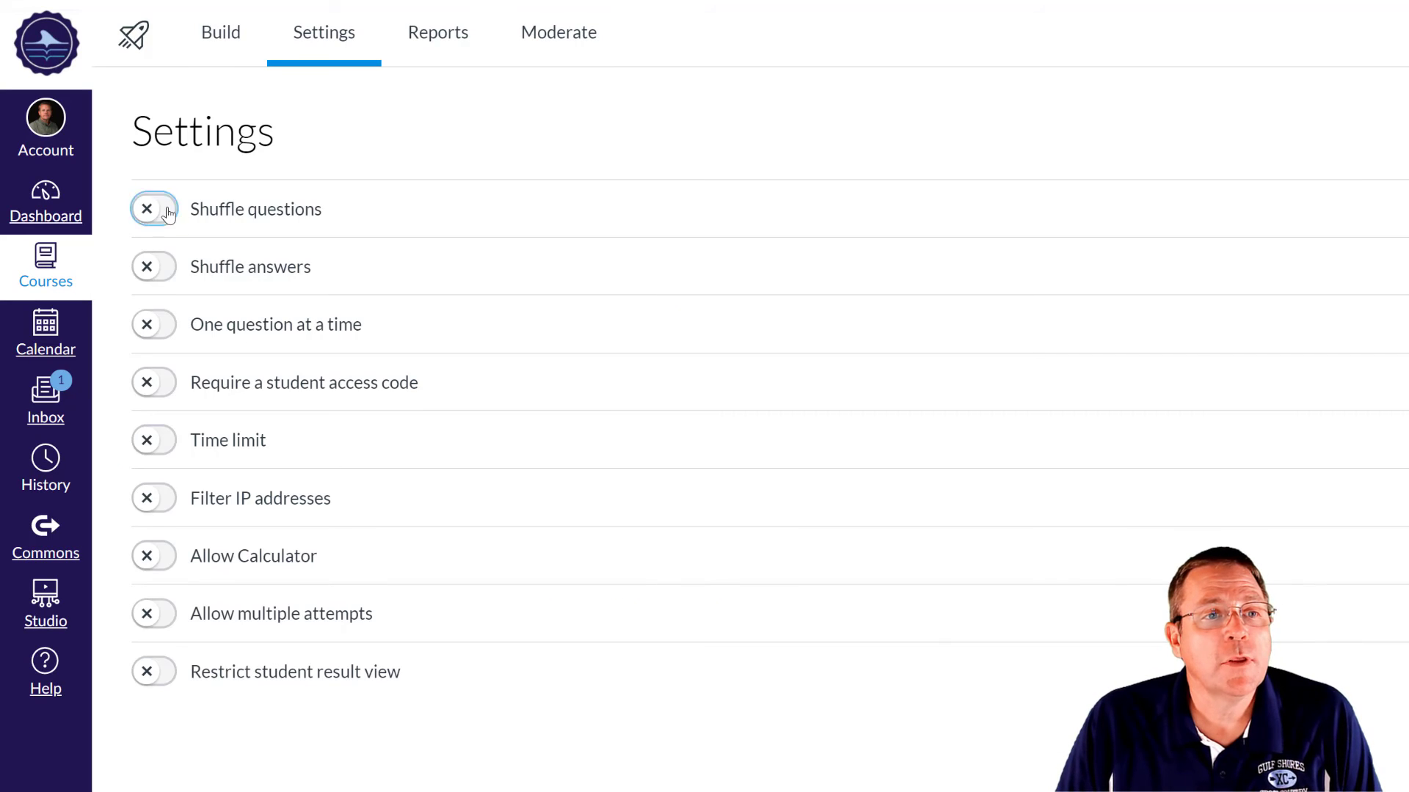
click(163, 268)
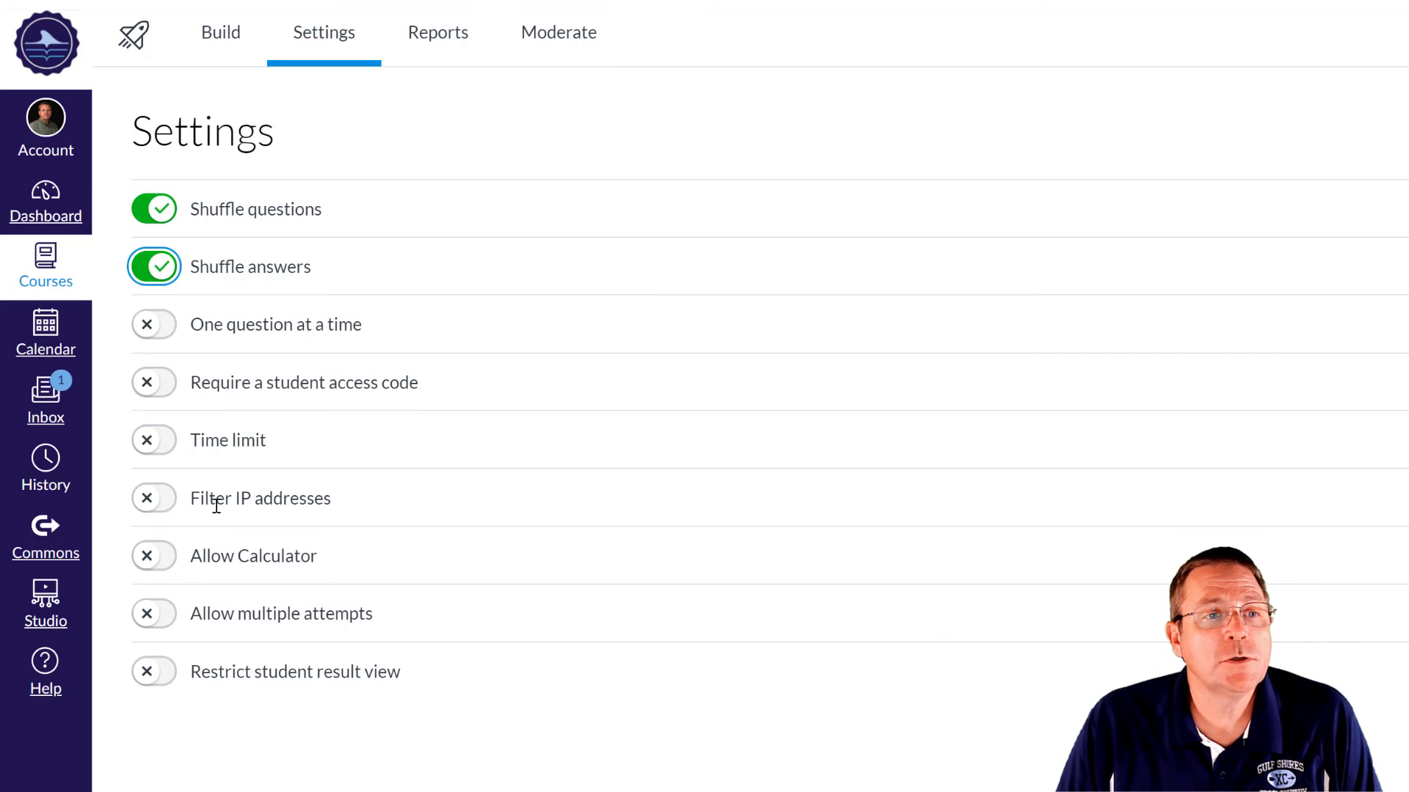
click(162, 324)
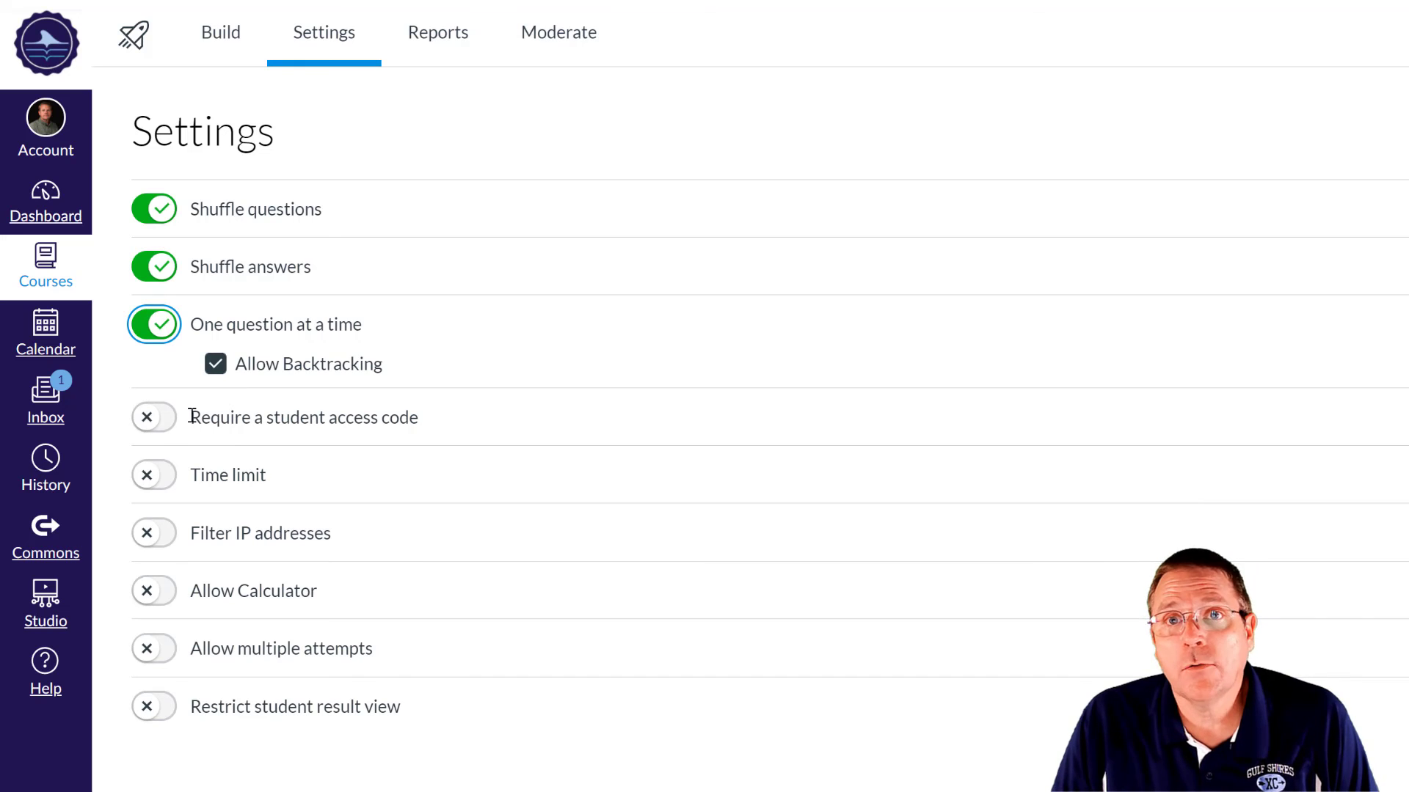
- Require a student access code, shown in plain text, and set a 1-hour time limit
click(152, 418)
click(269, 474)
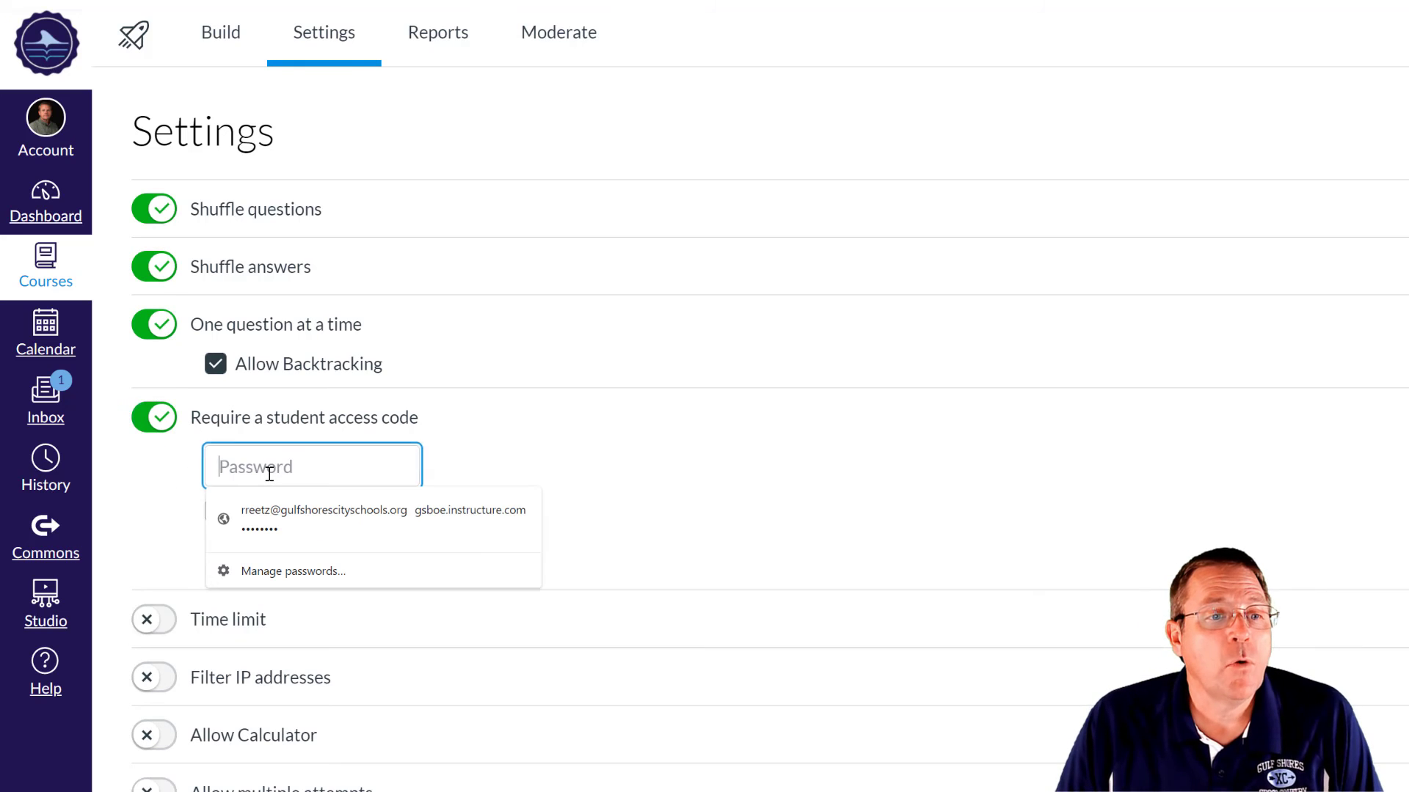
text(1234)
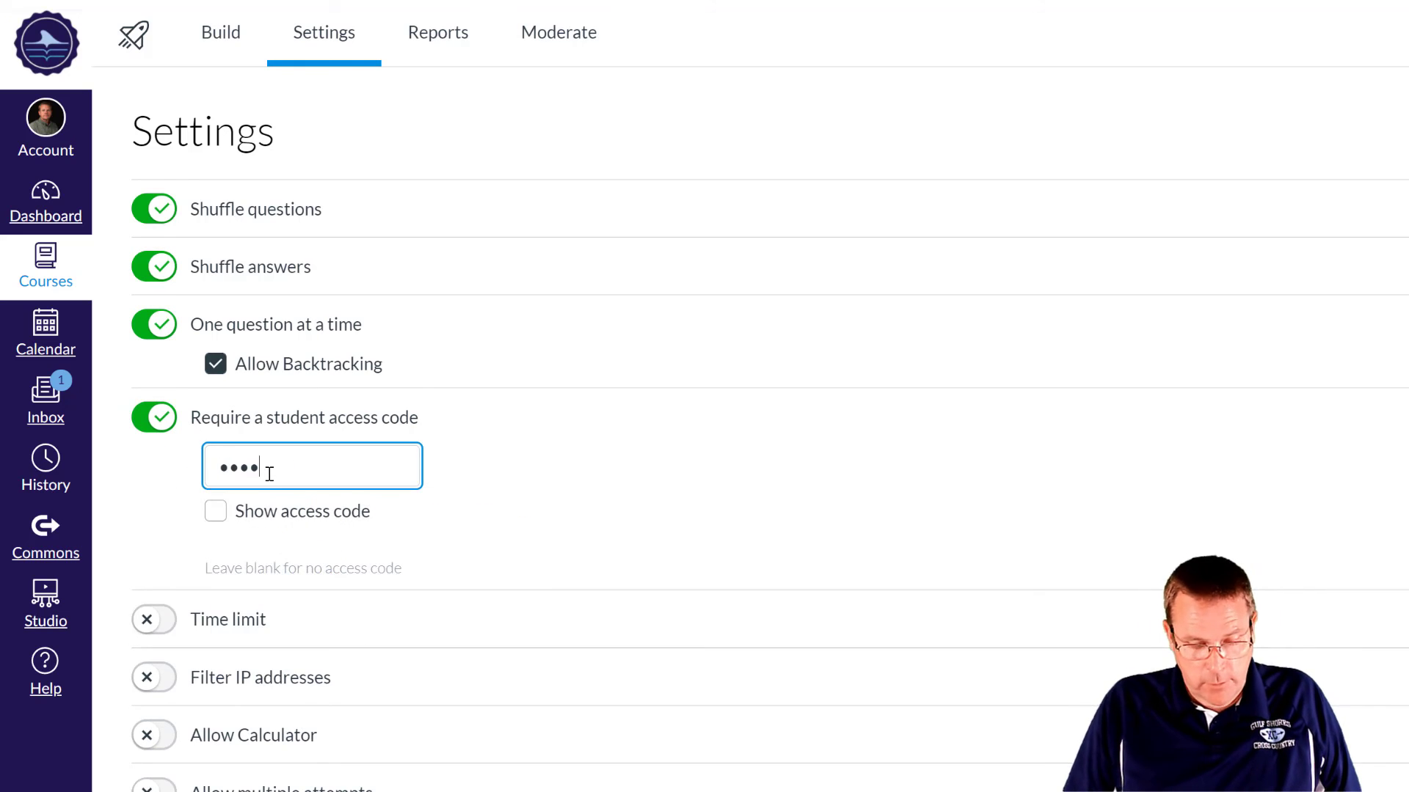
click(213, 515)
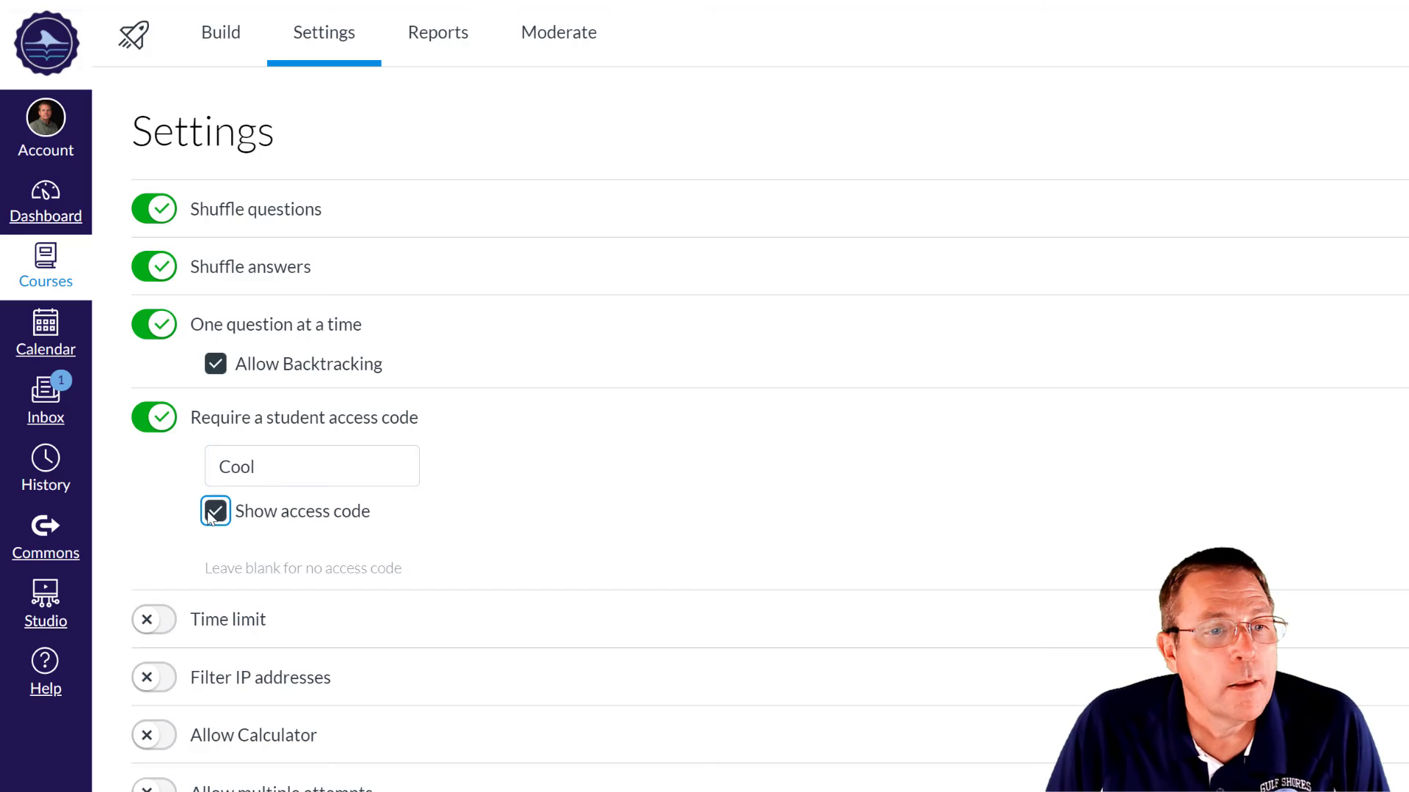
click(157, 620)
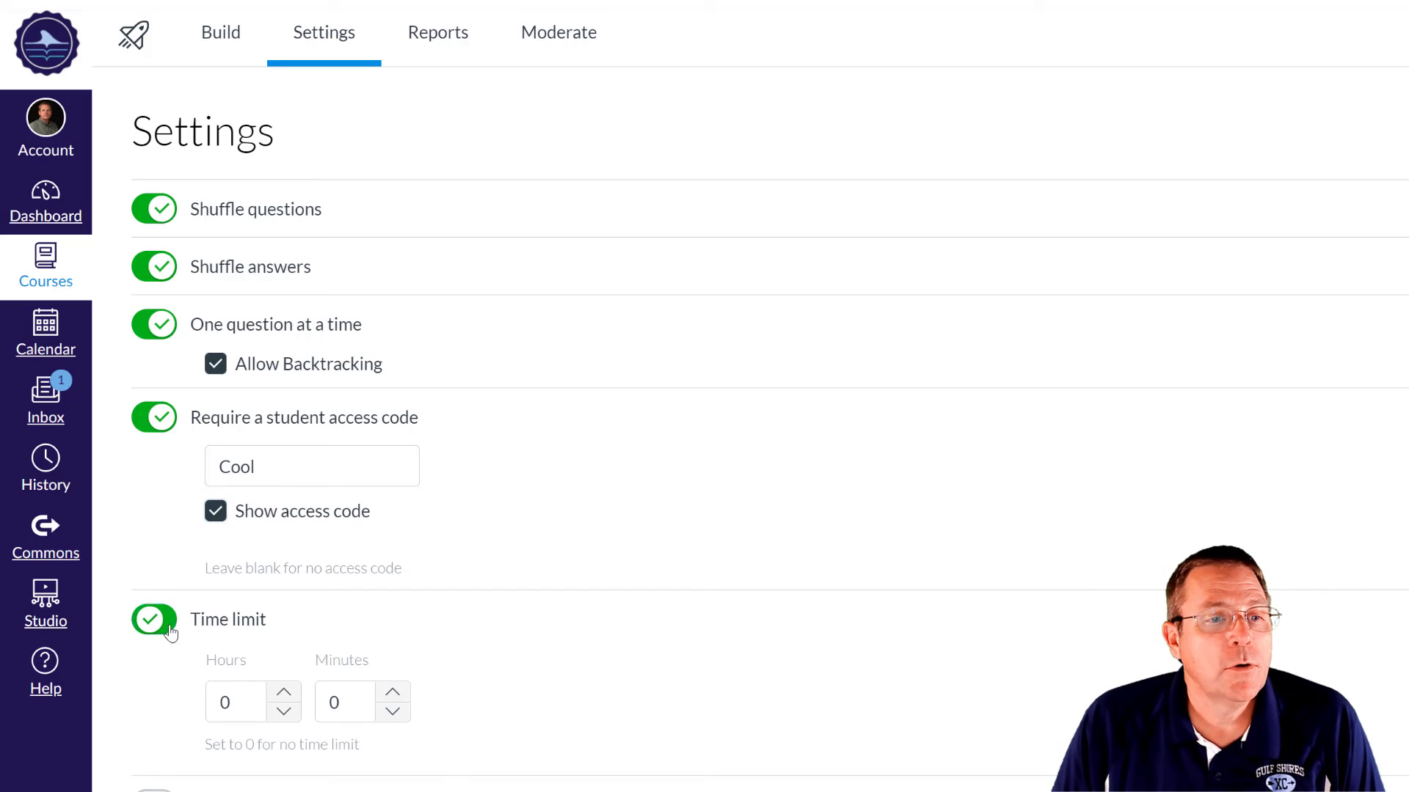
click(283, 693)
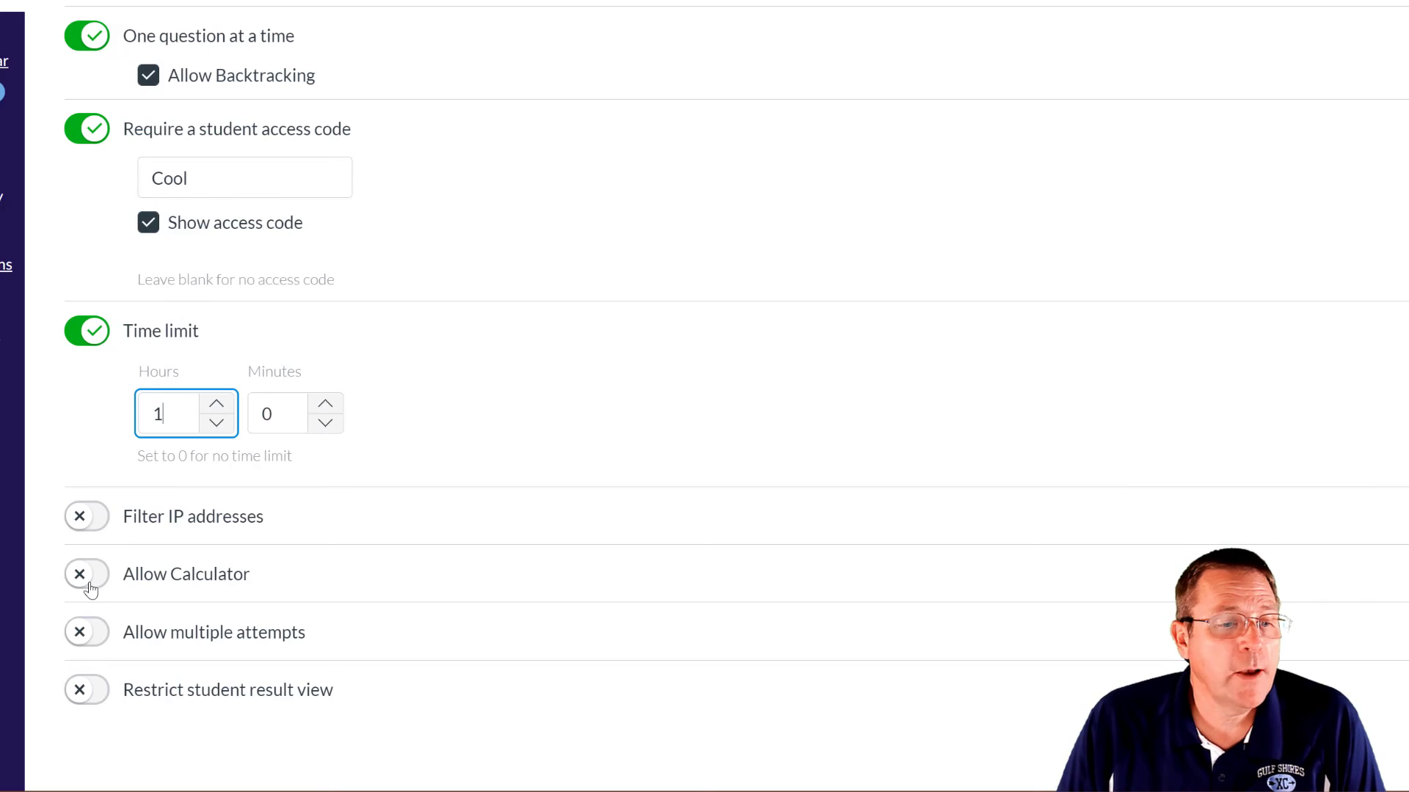
- Allow multiple attempts, keeping the highest score, limited to 3 attempts
click(91, 632)
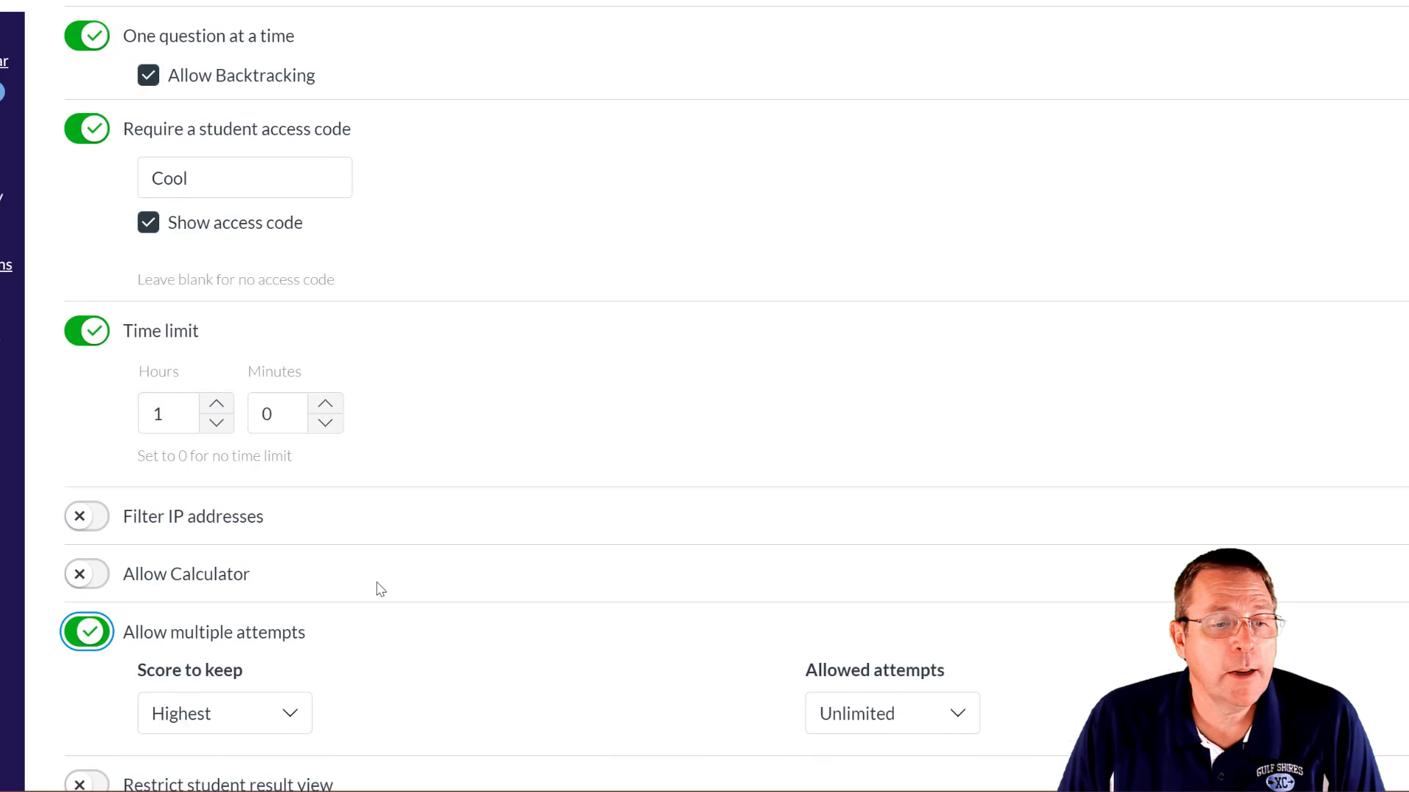
scroll(411, 591, down, 1)
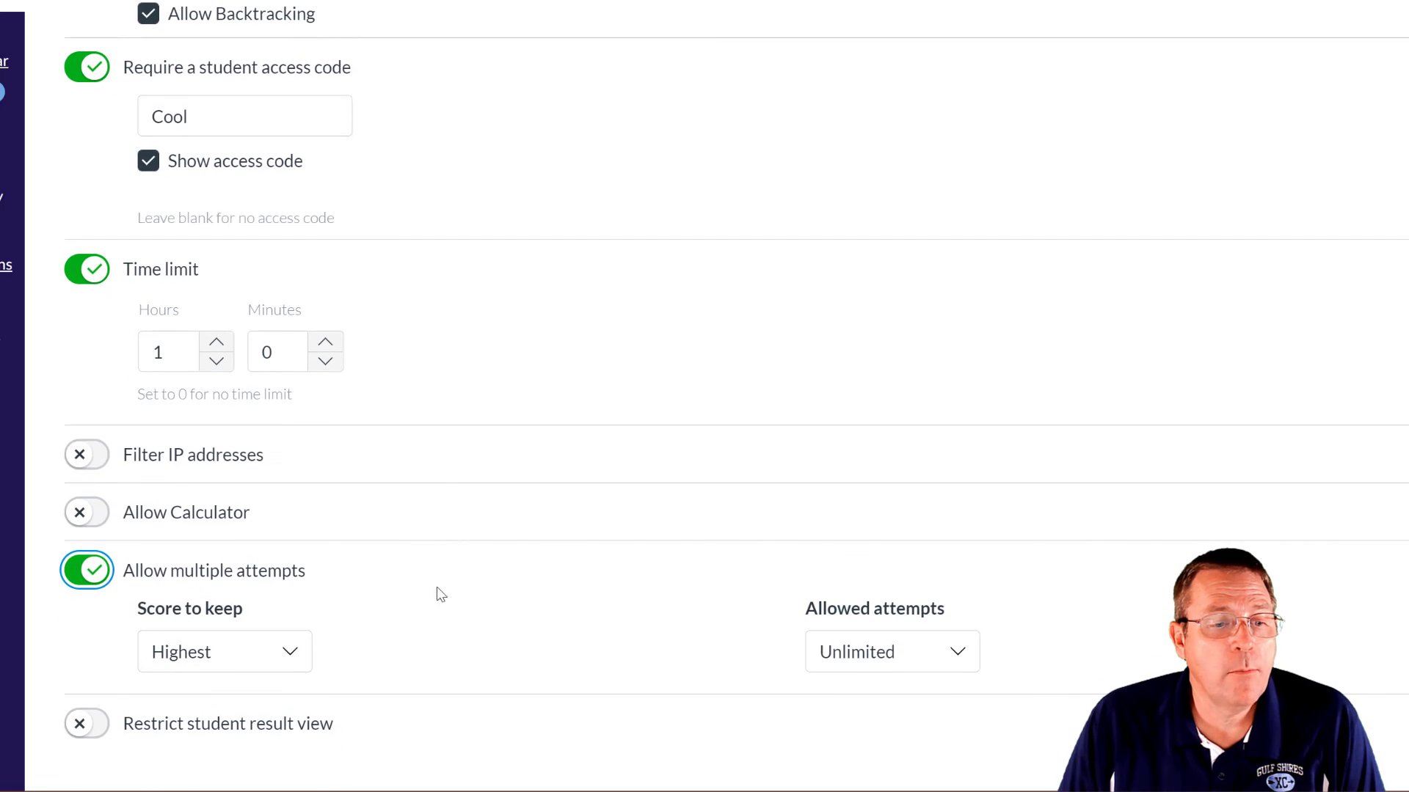
click(286, 664)
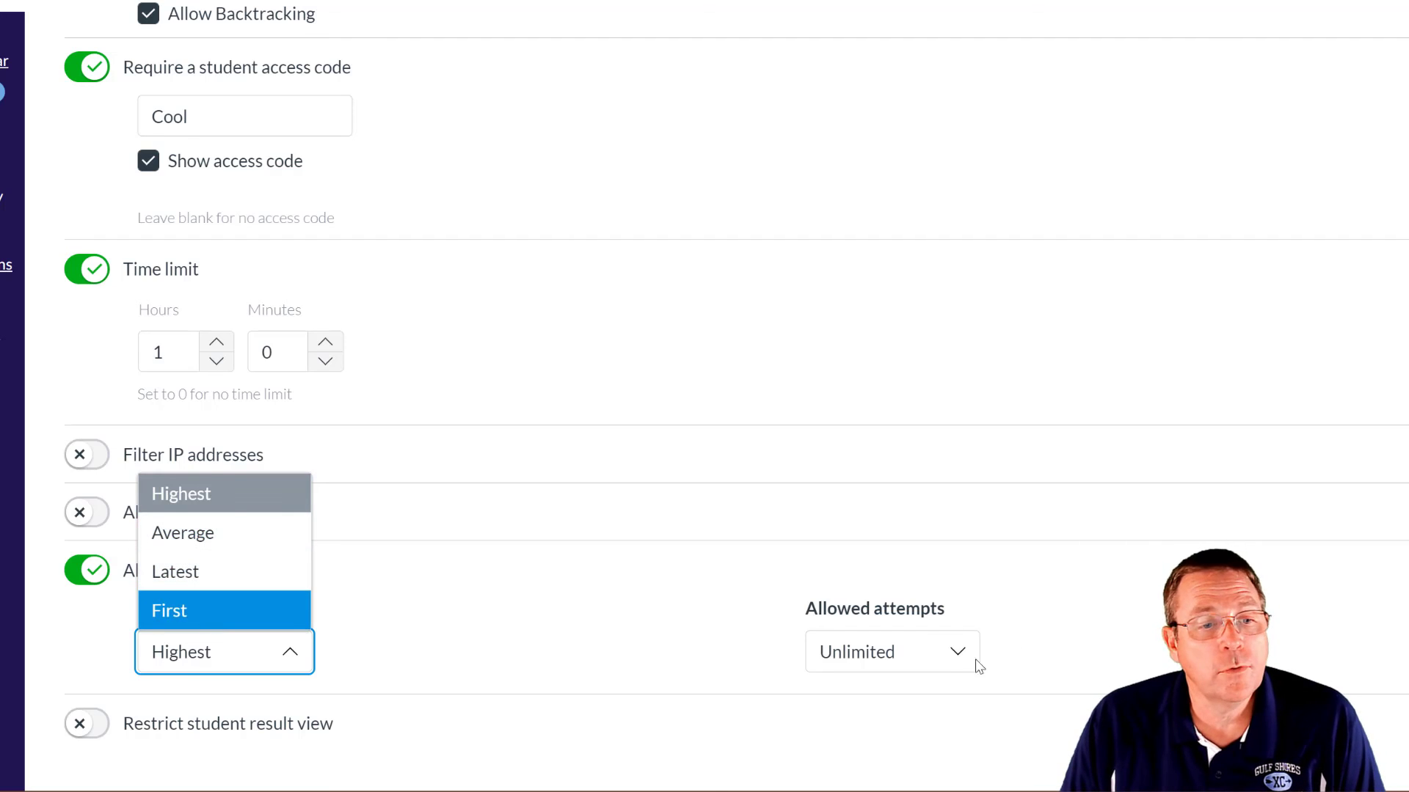
click(948, 655)
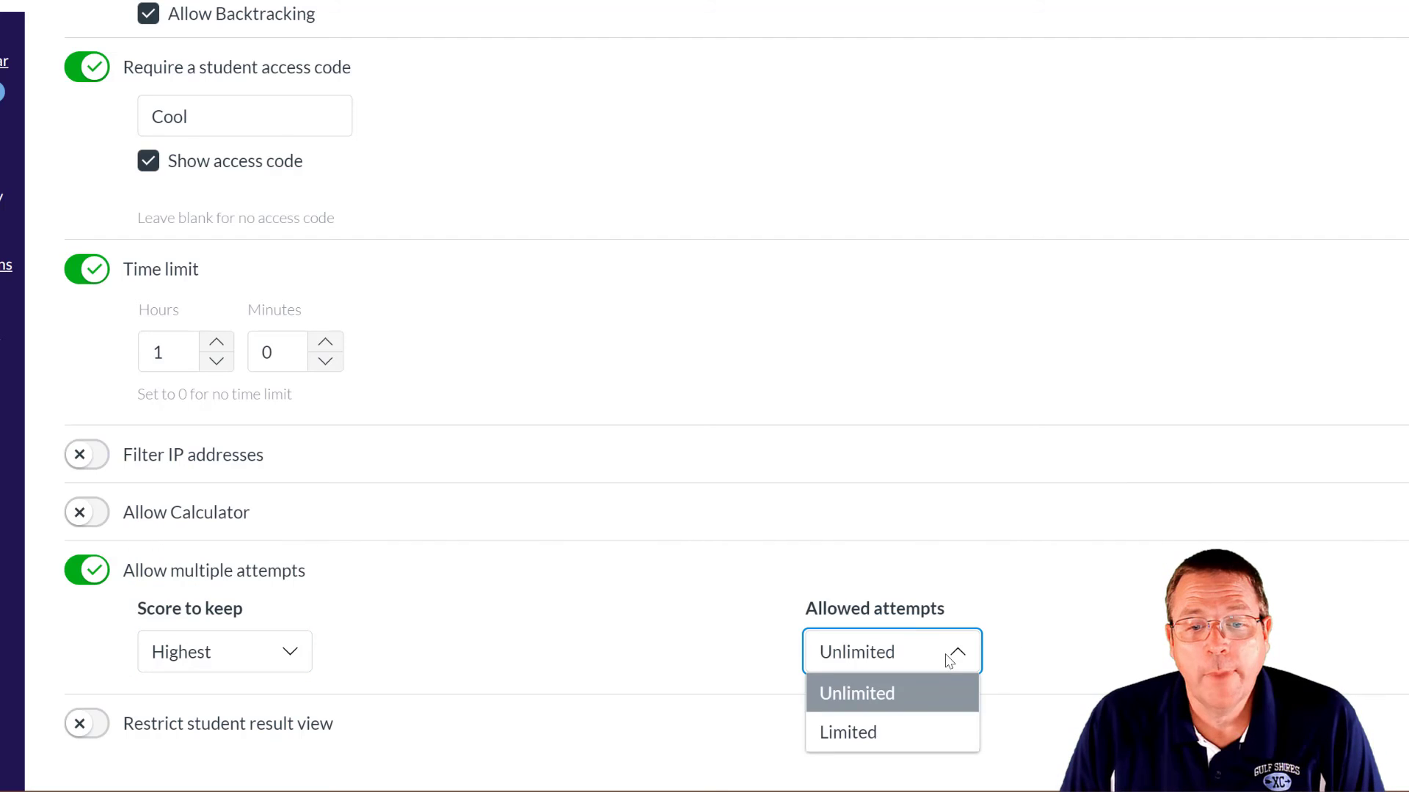
click(926, 726)
scroll(946, 726, down, 2)
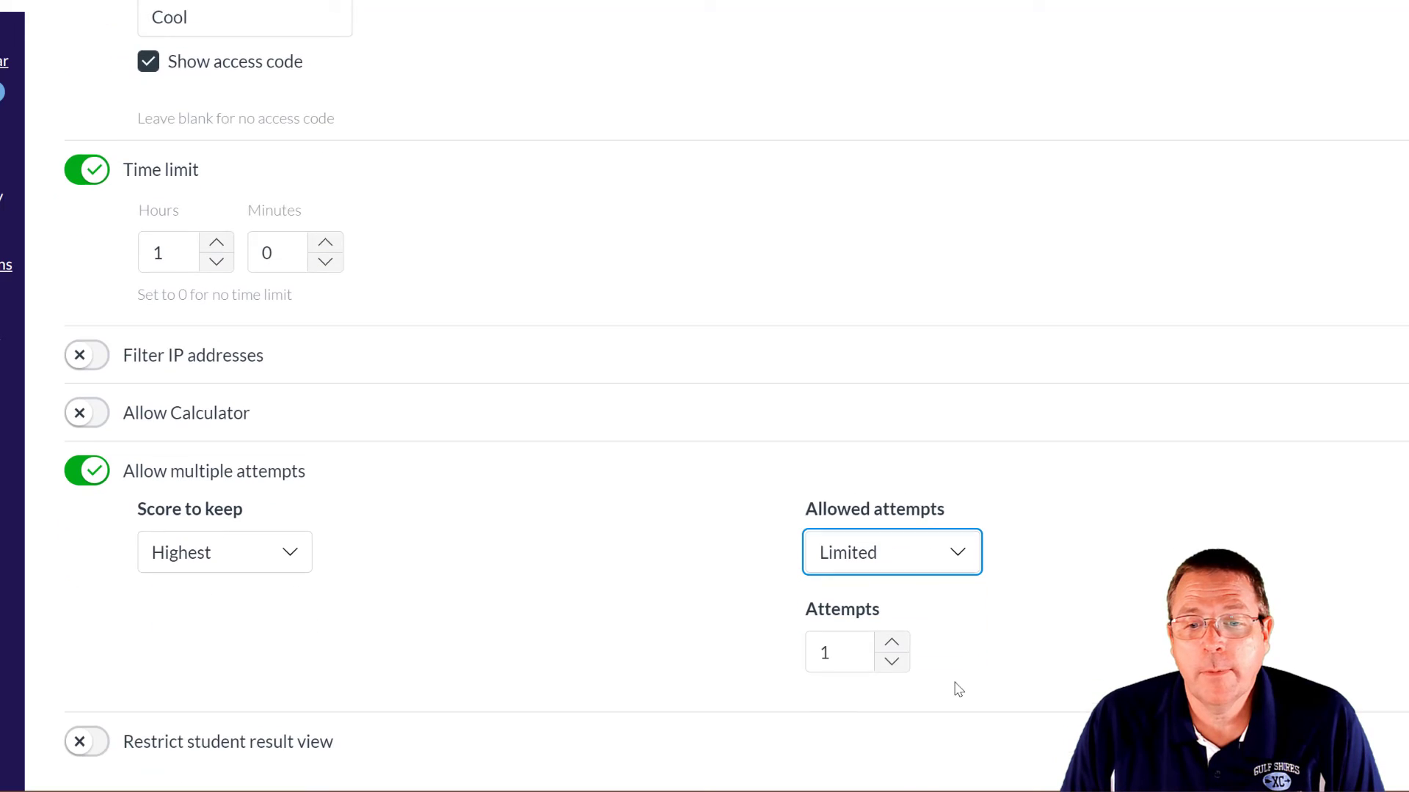
double_click(893, 626)
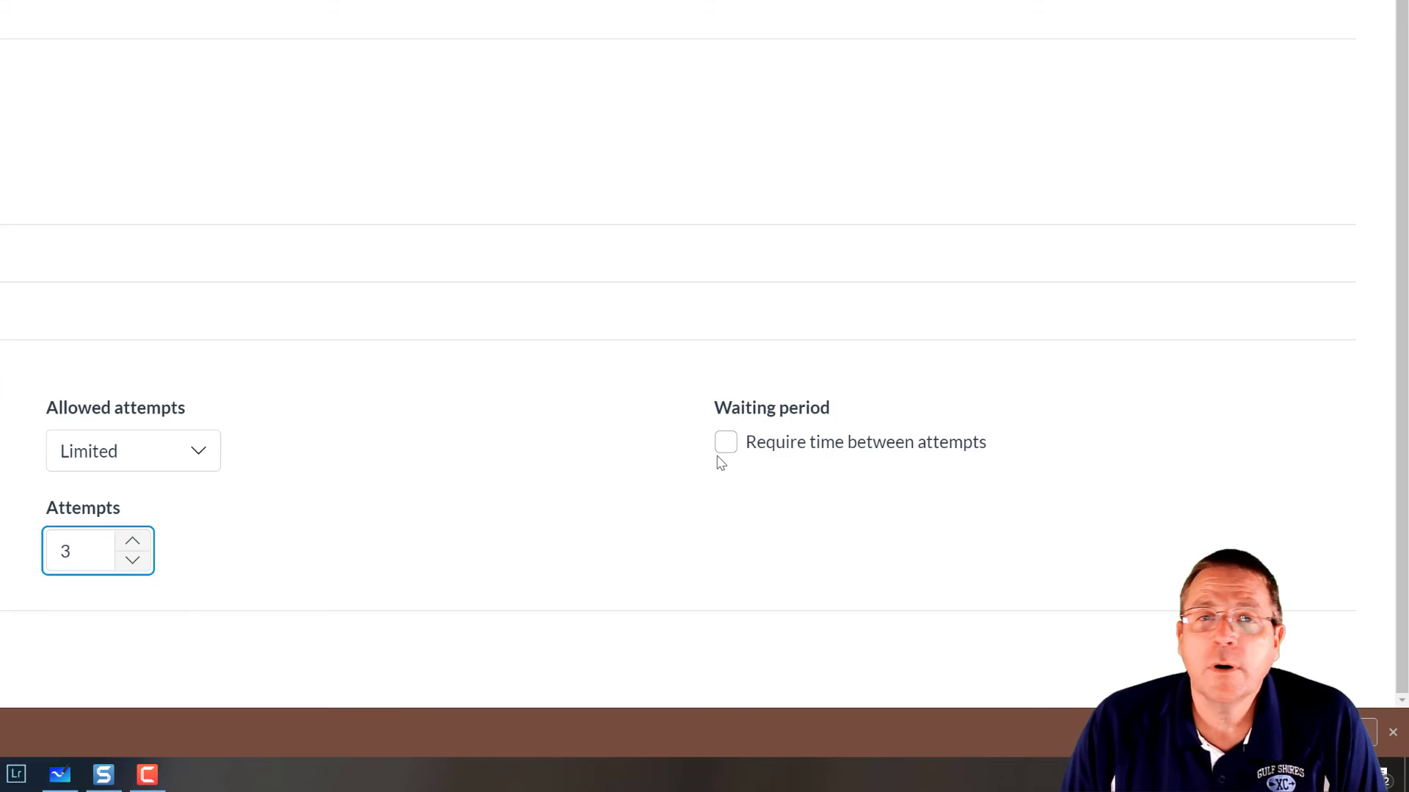
- Require a 30-minute wait between attempts
click(725, 442)
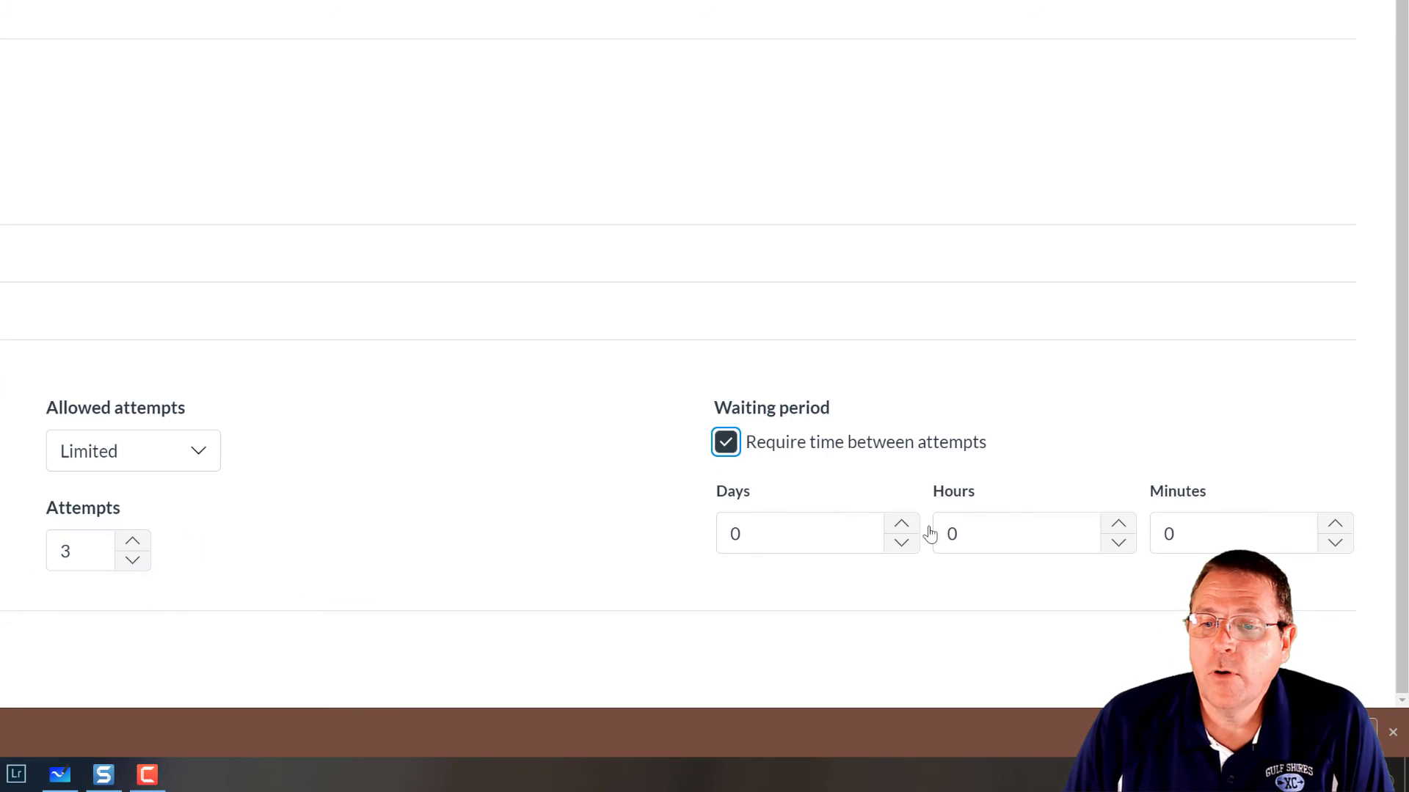
double_click(1234, 539)
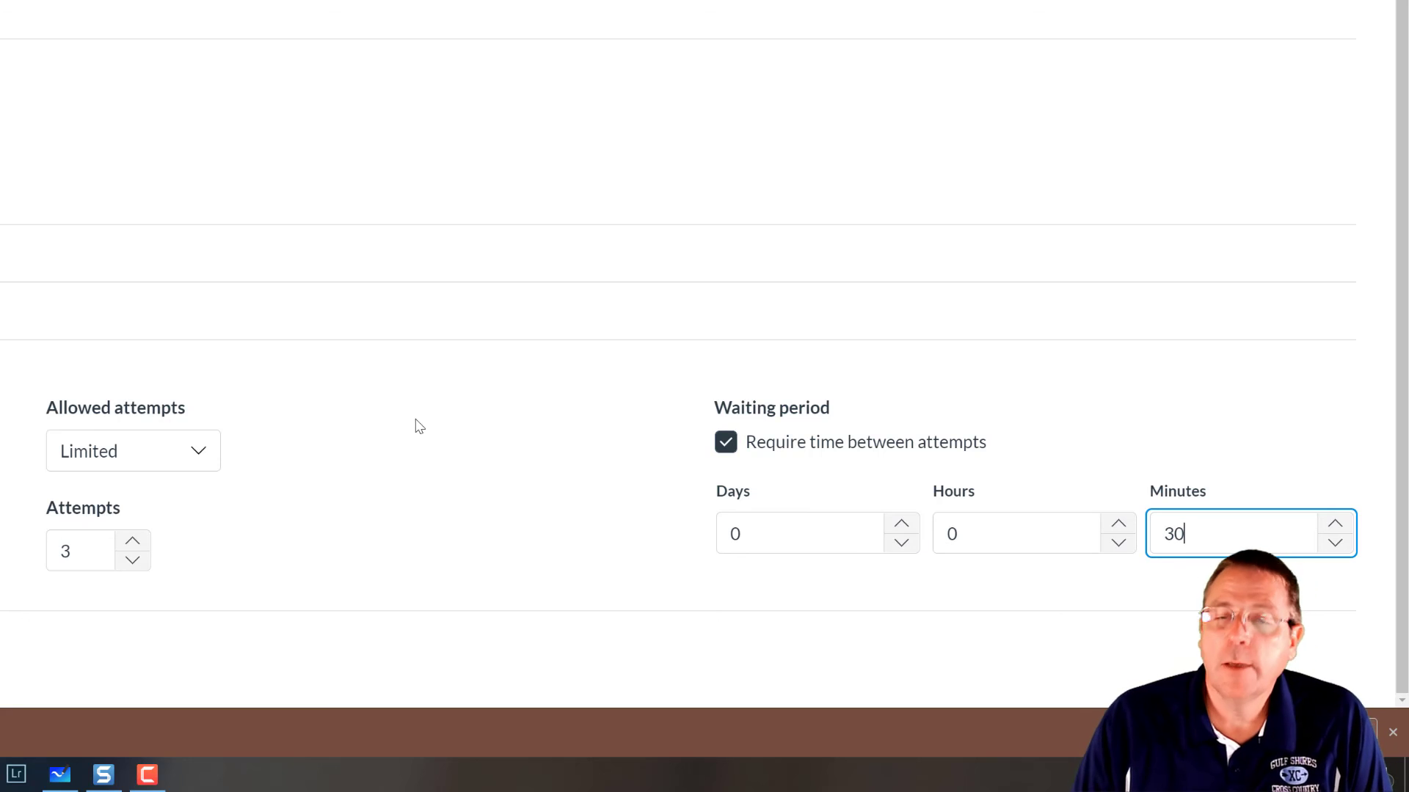
click(402, 493)
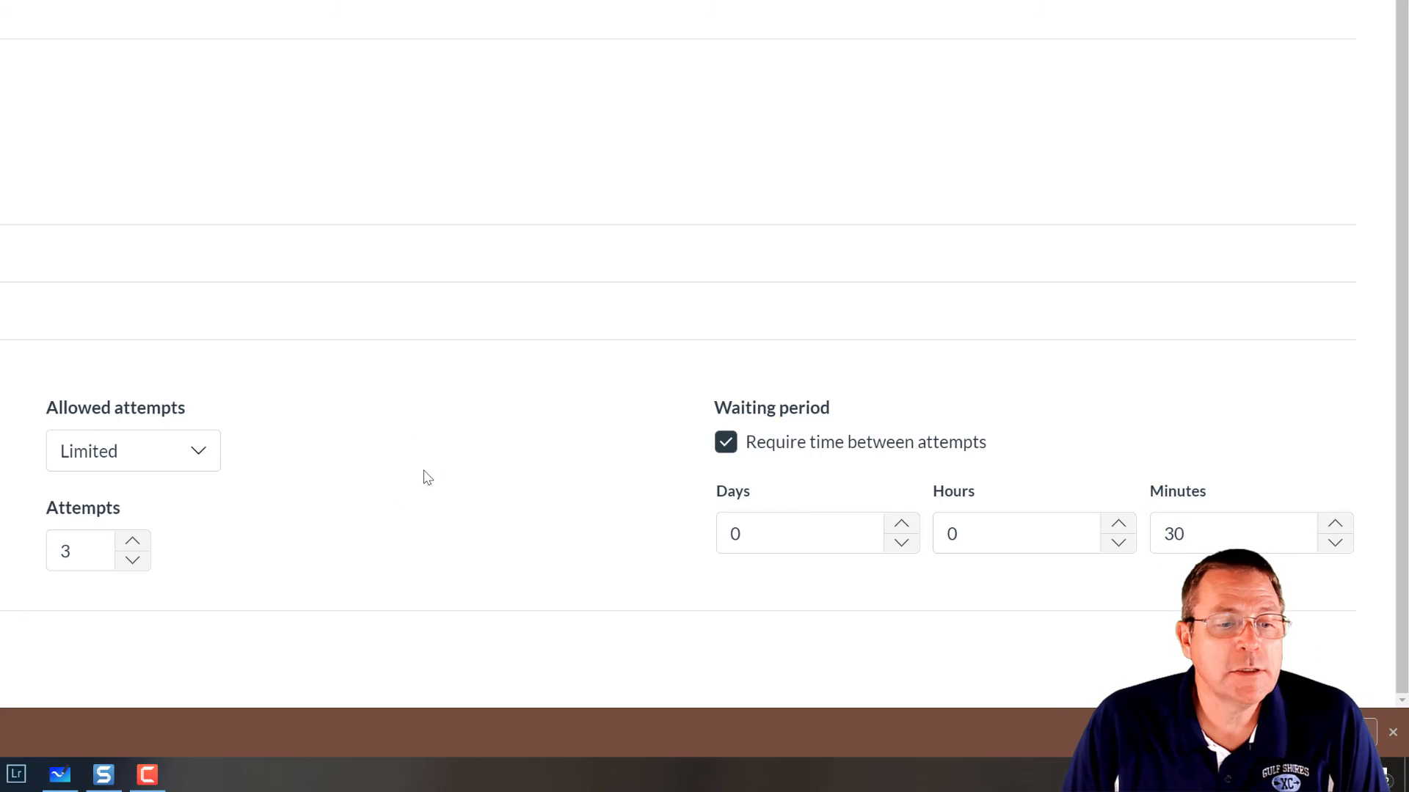
- Restrict result view to points awarded, points possible, items and questions, responses, and correct/incorrect marks
click(68, 728)
scroll(367, 579, down, 3)
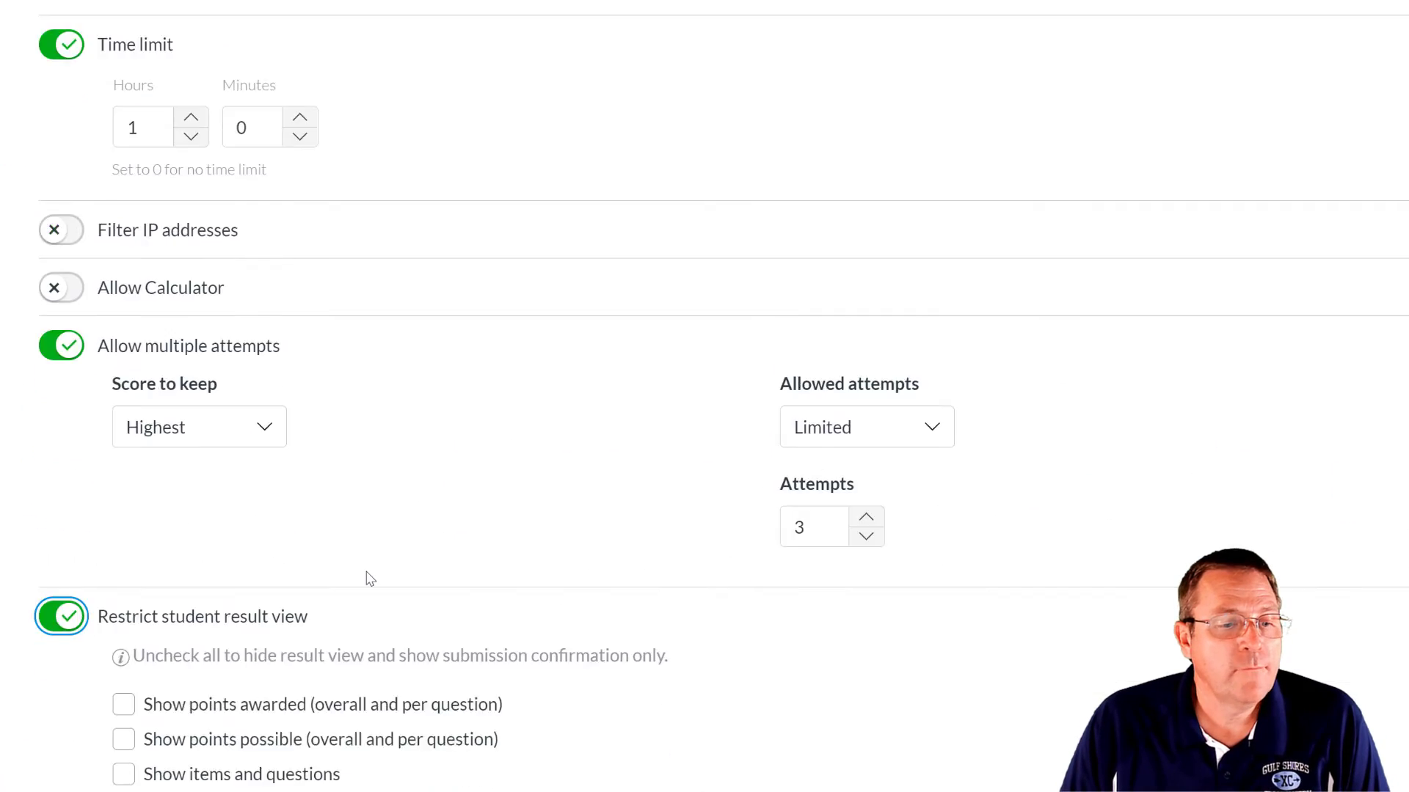
click(121, 519)
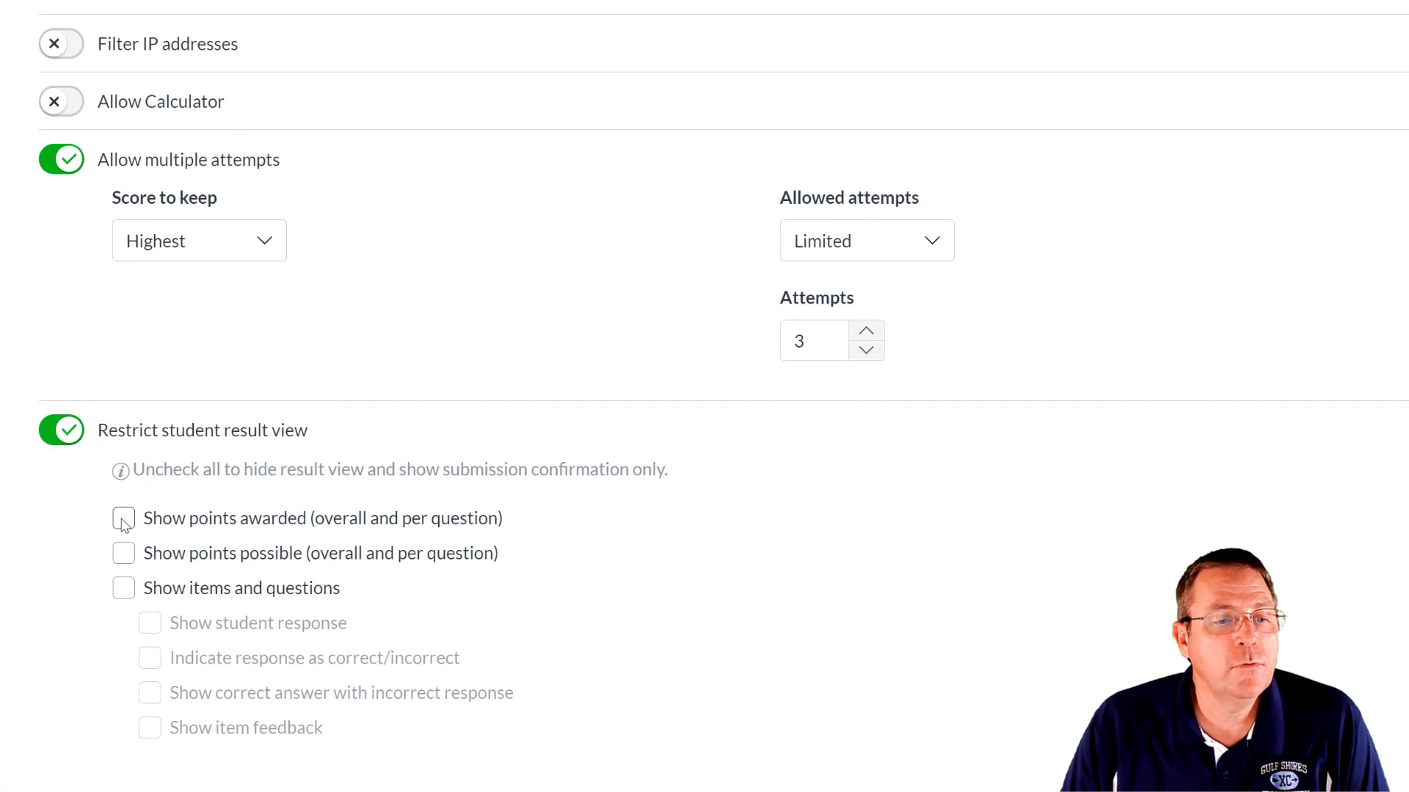
click(123, 521)
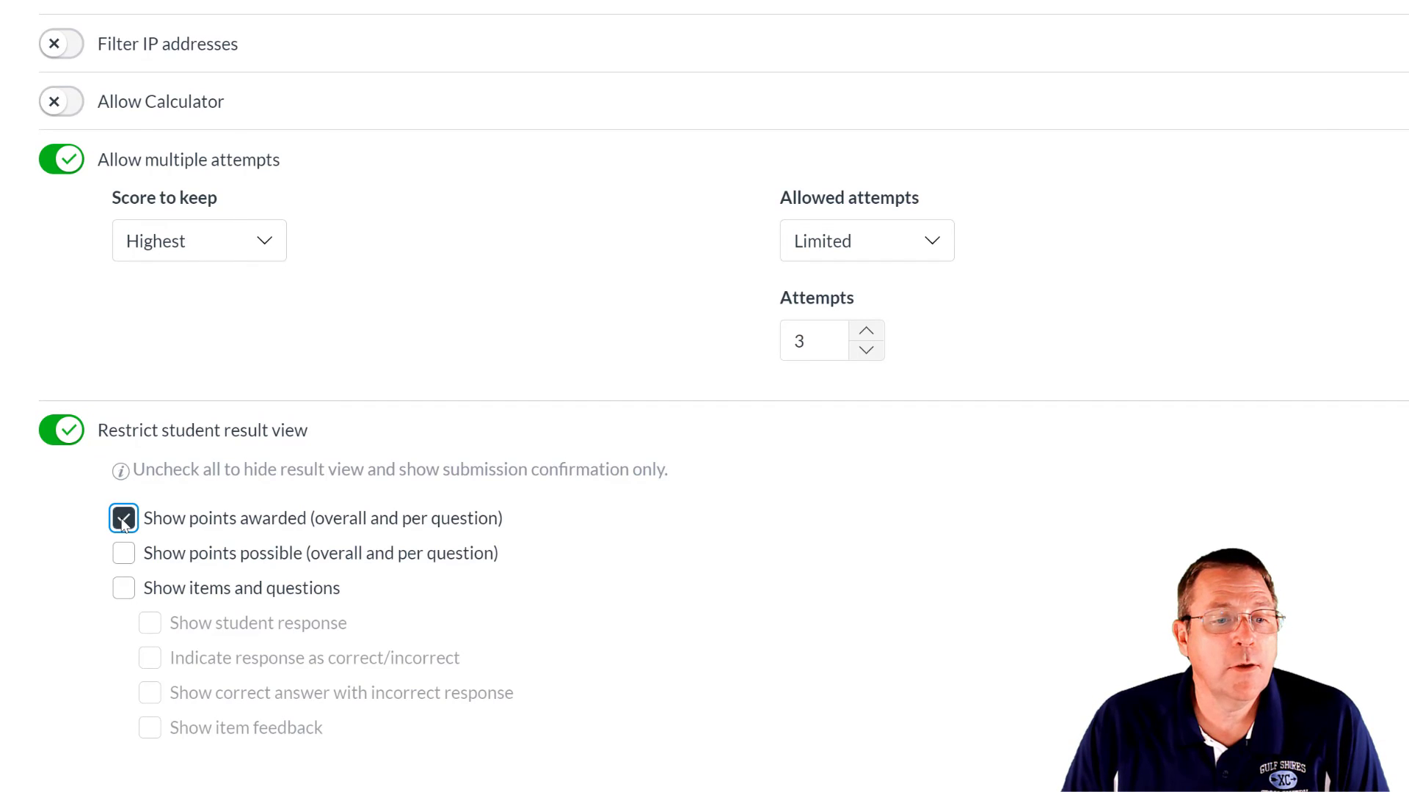
click(123, 554)
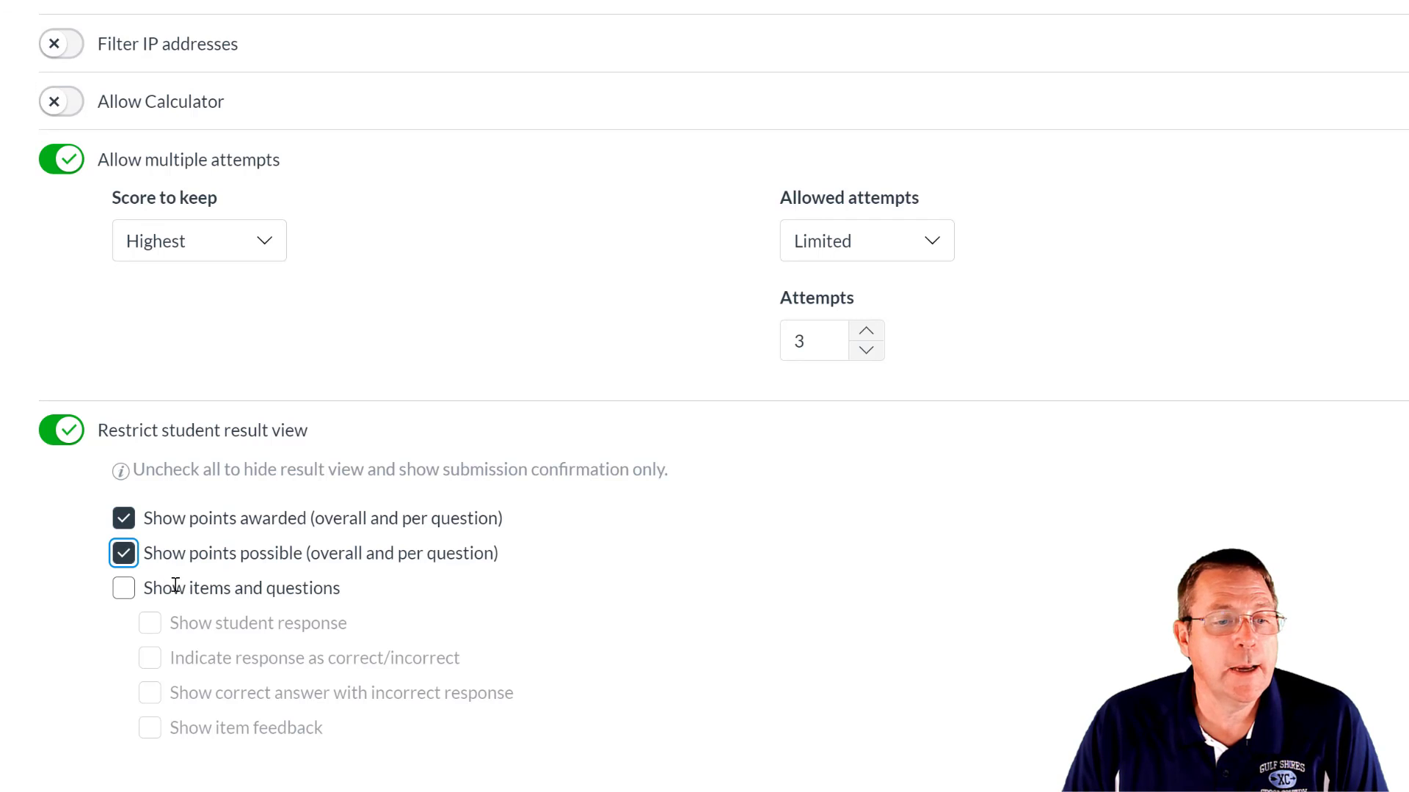
click(124, 588)
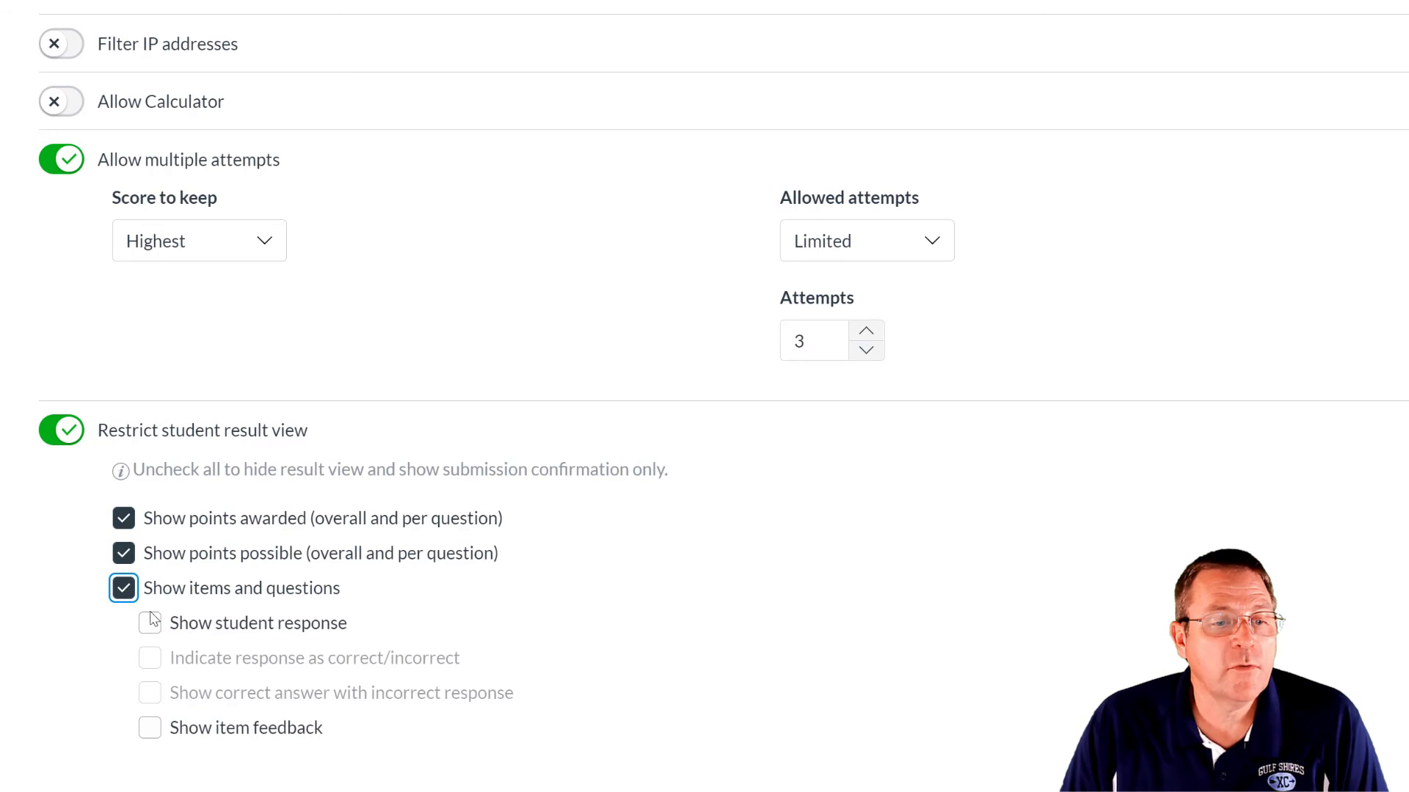
click(150, 625)
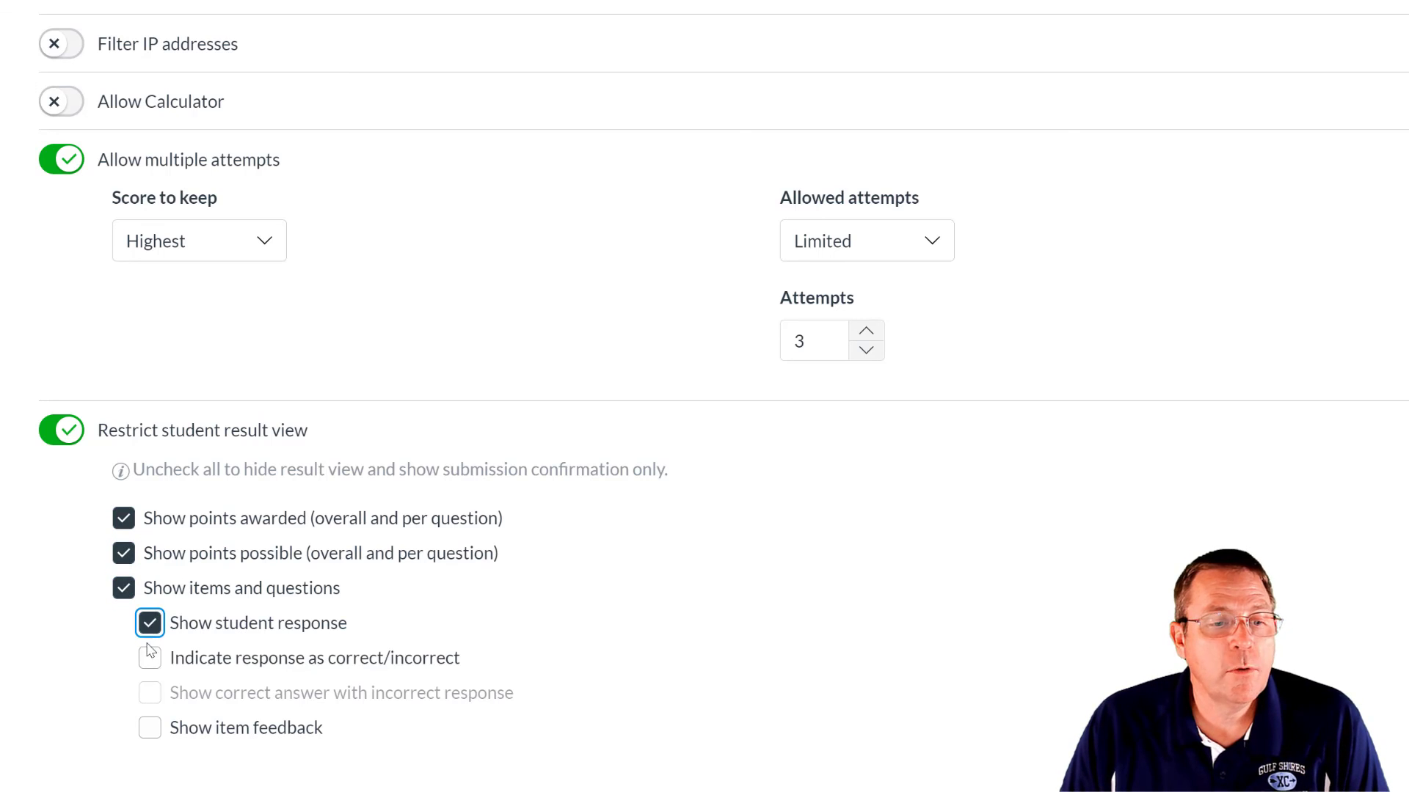
click(150, 664)
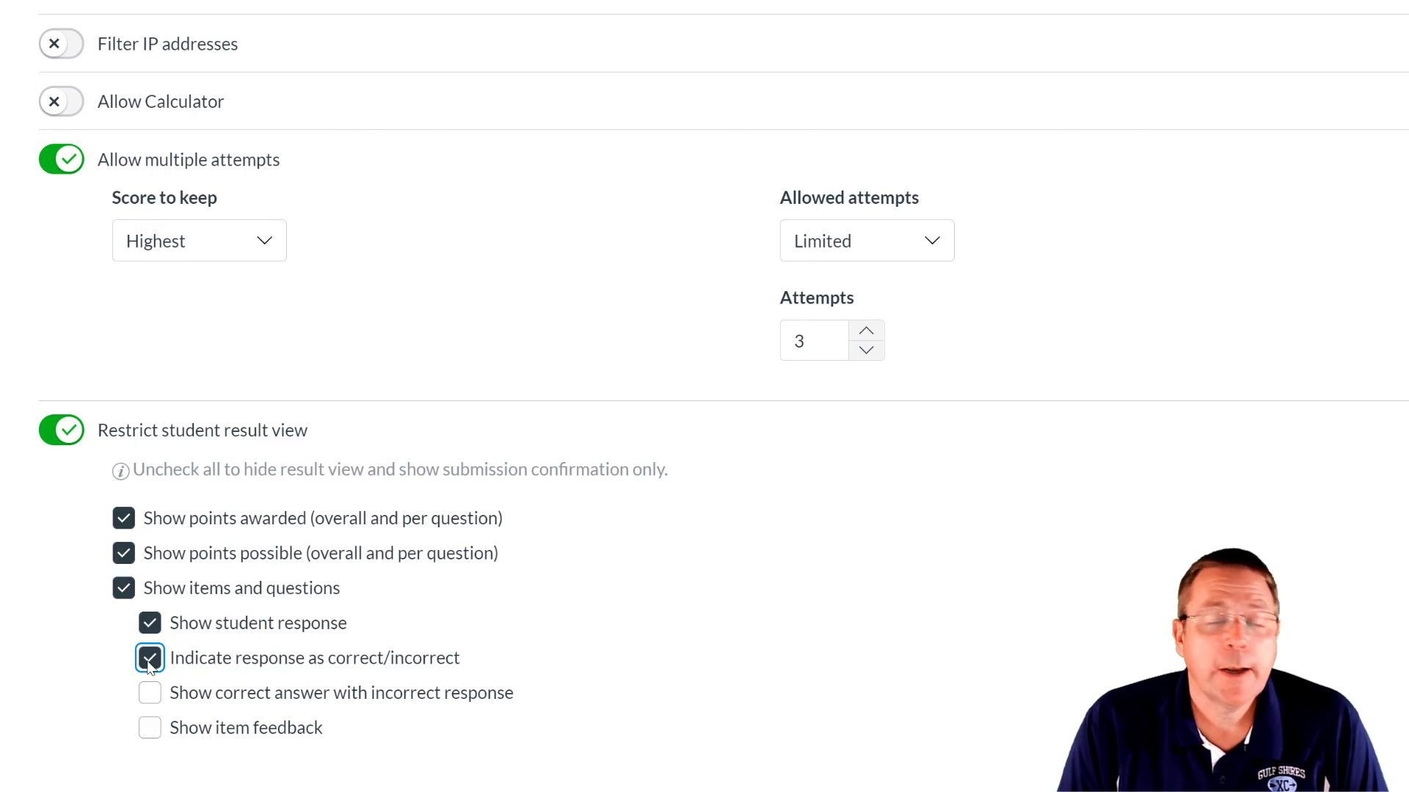
scroll(557, 172, up, 5)
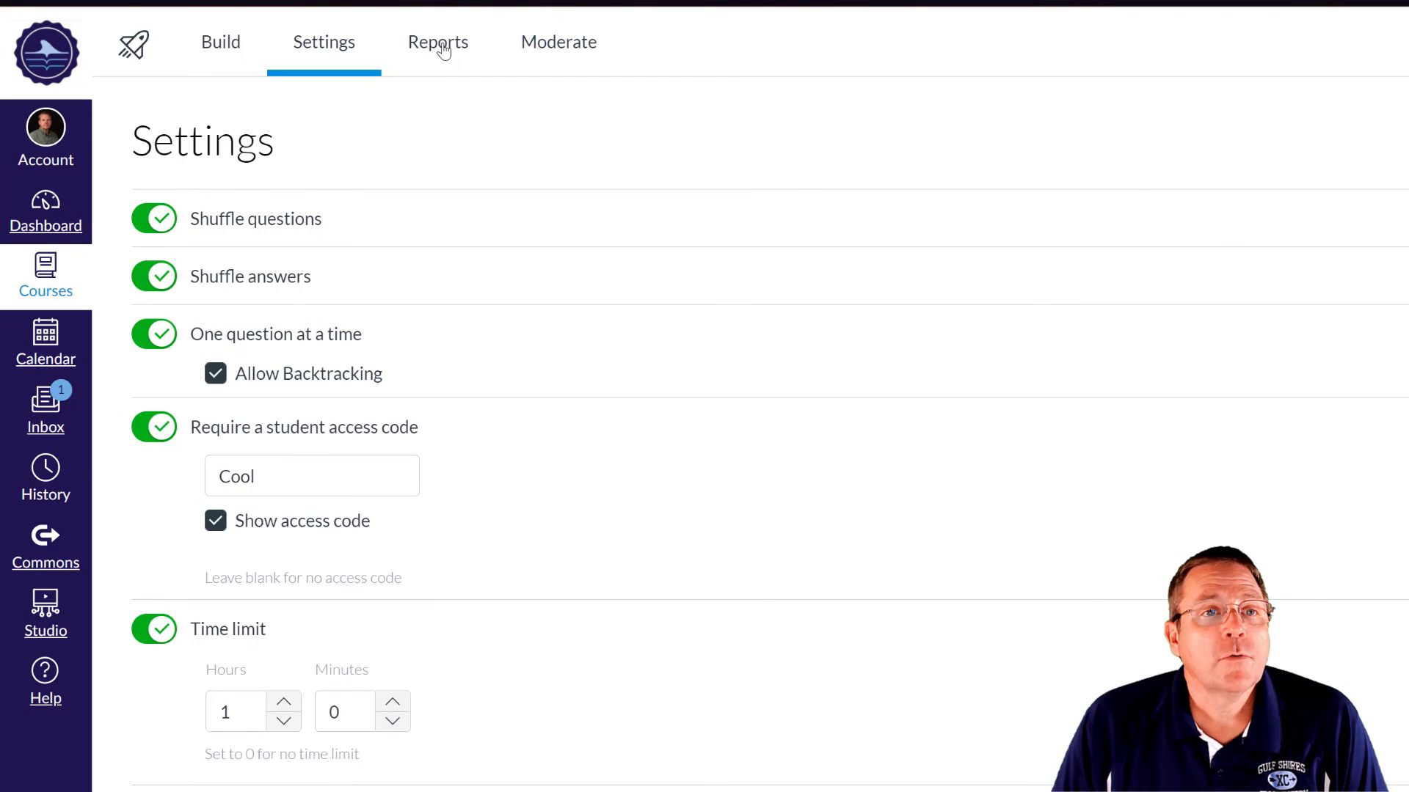